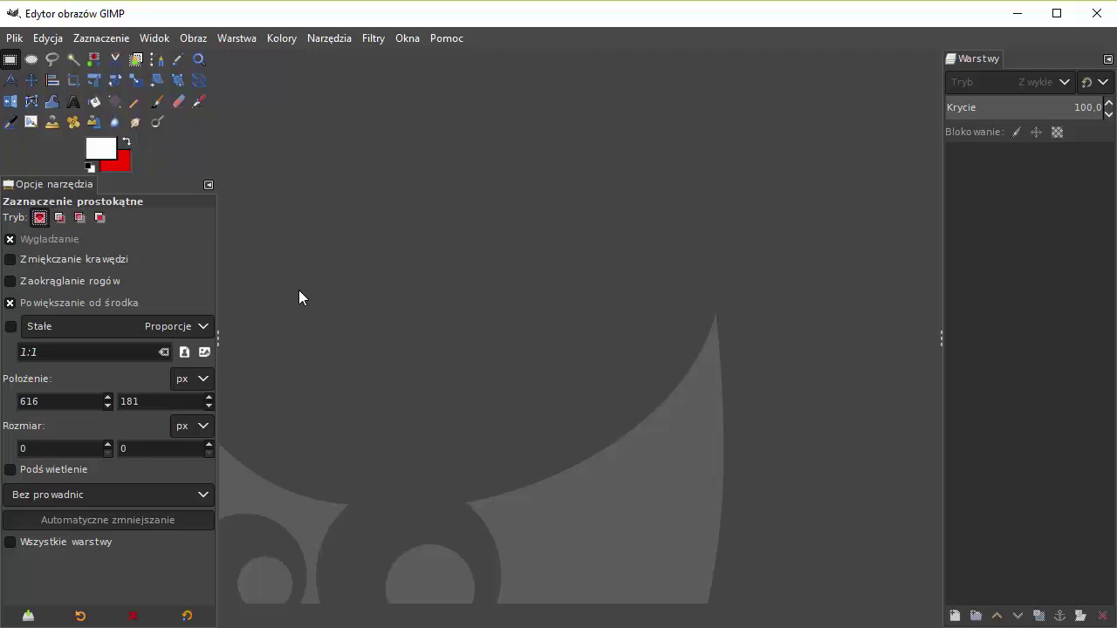
Create a new 500×500 px image via Plik > Nowy with Przezroczystość fill.
click(13, 39)
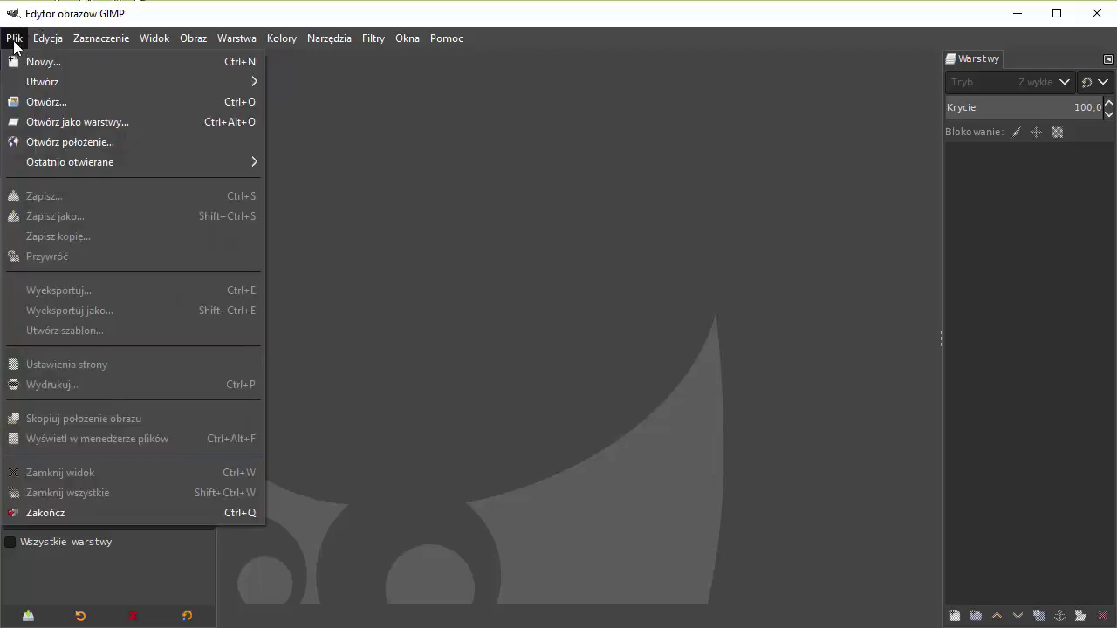
click(43, 61)
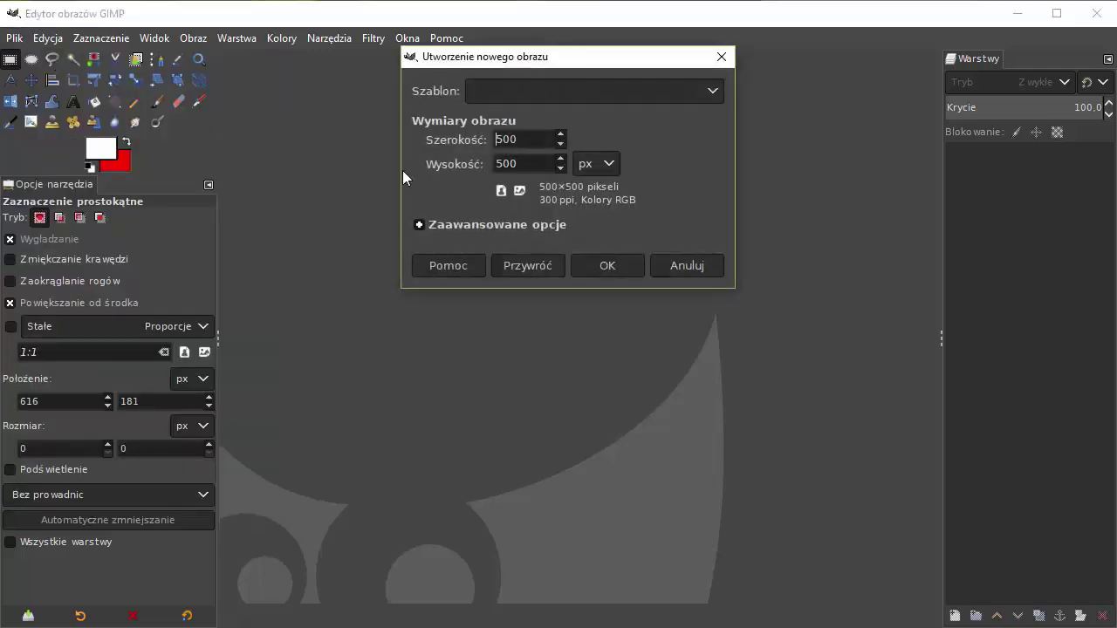
click(518, 225)
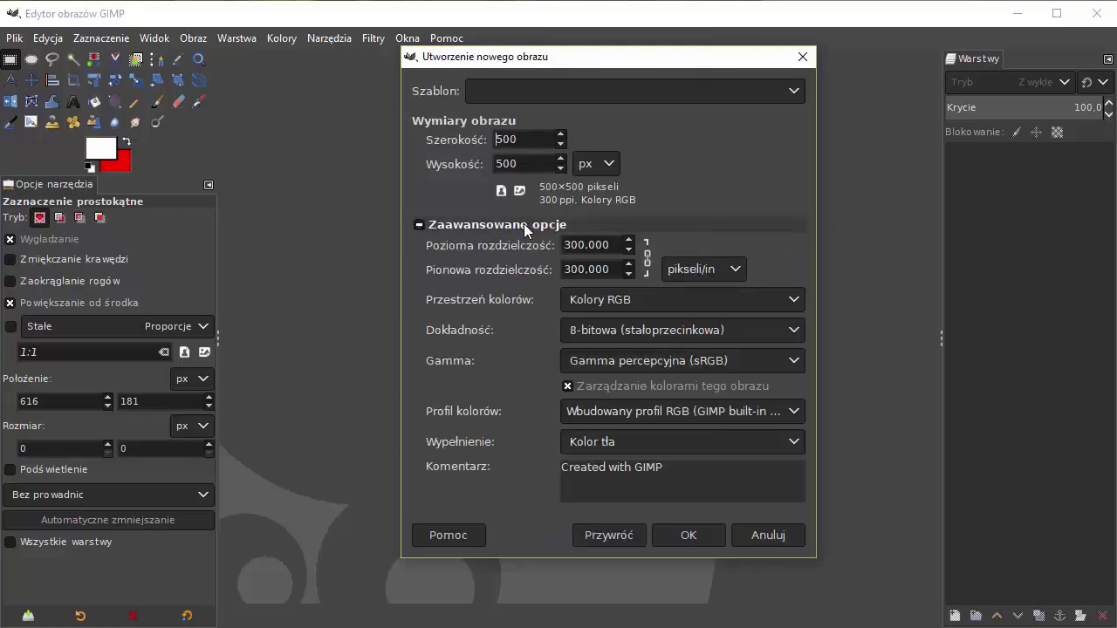
click(771, 443)
click(672, 489)
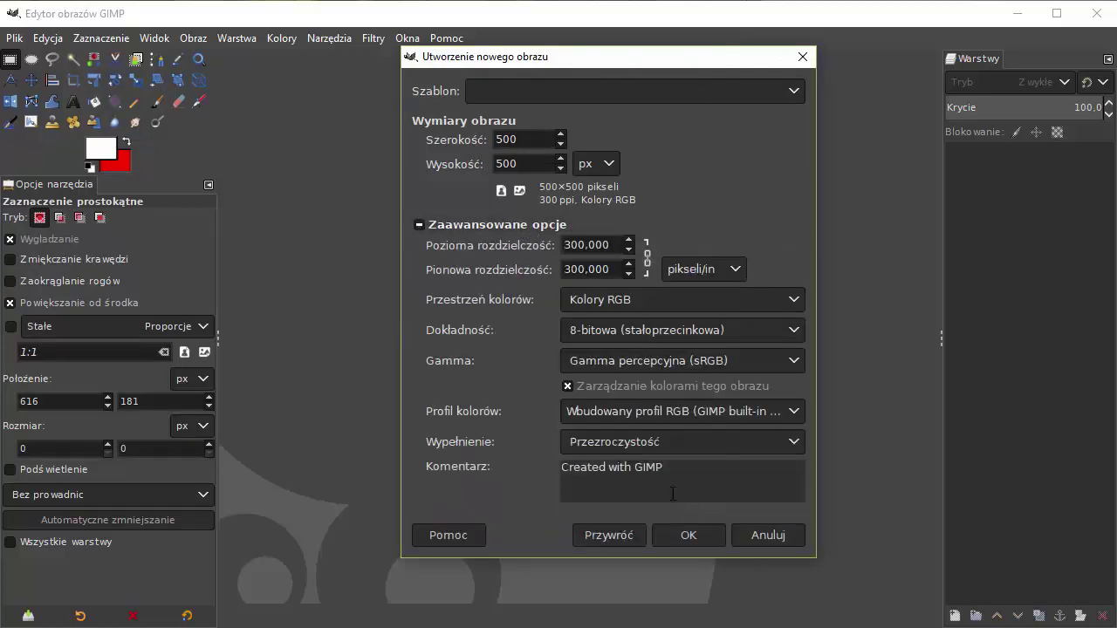
click(688, 535)
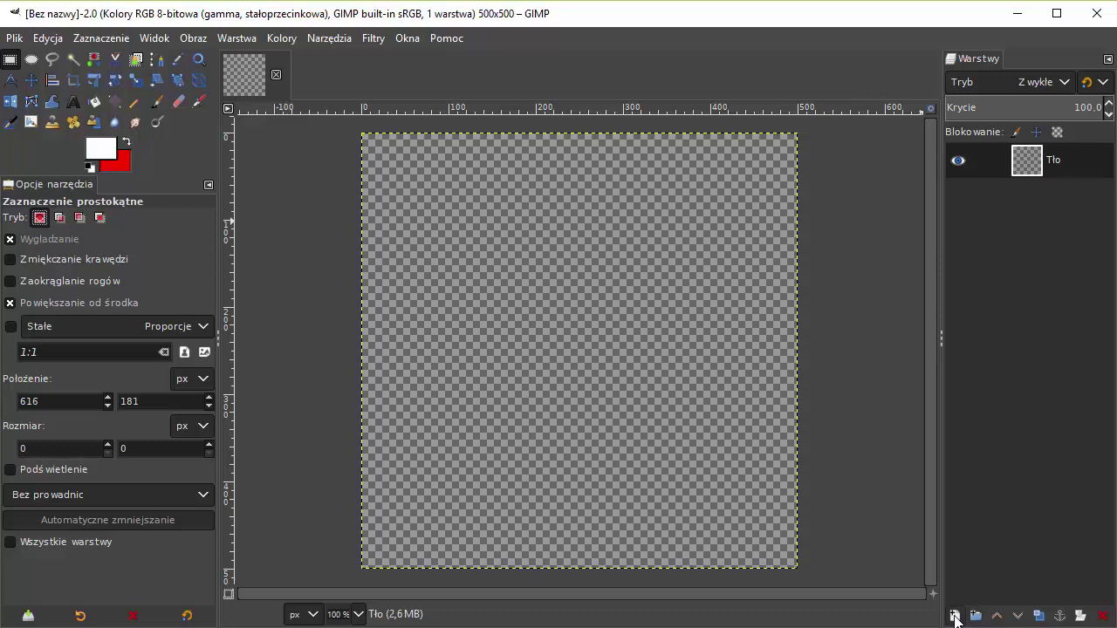
Add two transparent layers, Warstwa and Warstwa #1.
click(954, 616)
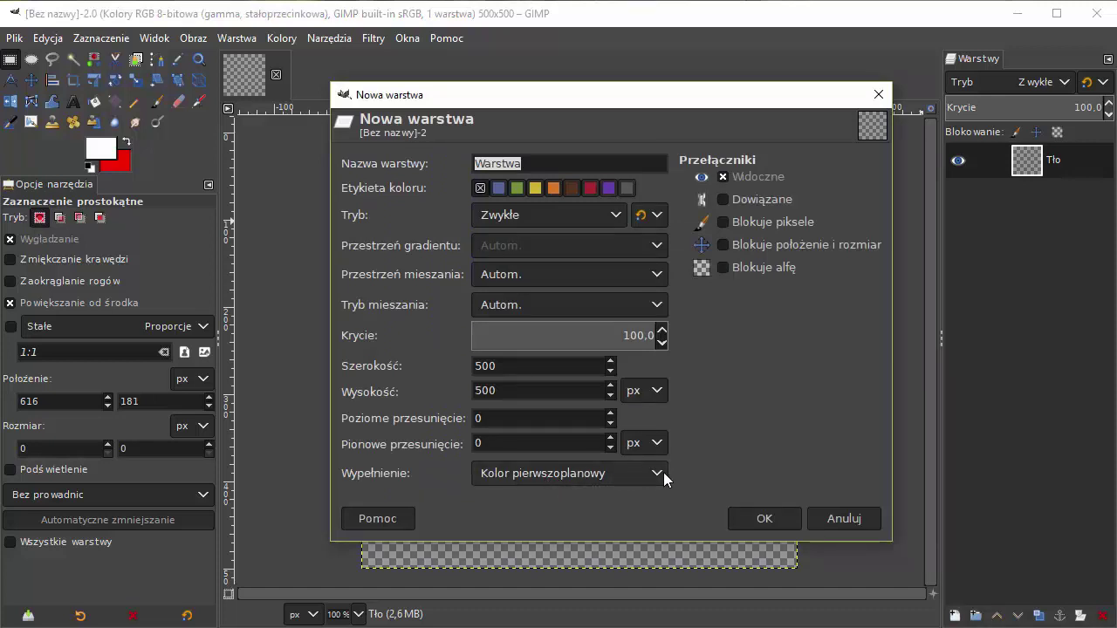
click(663, 472)
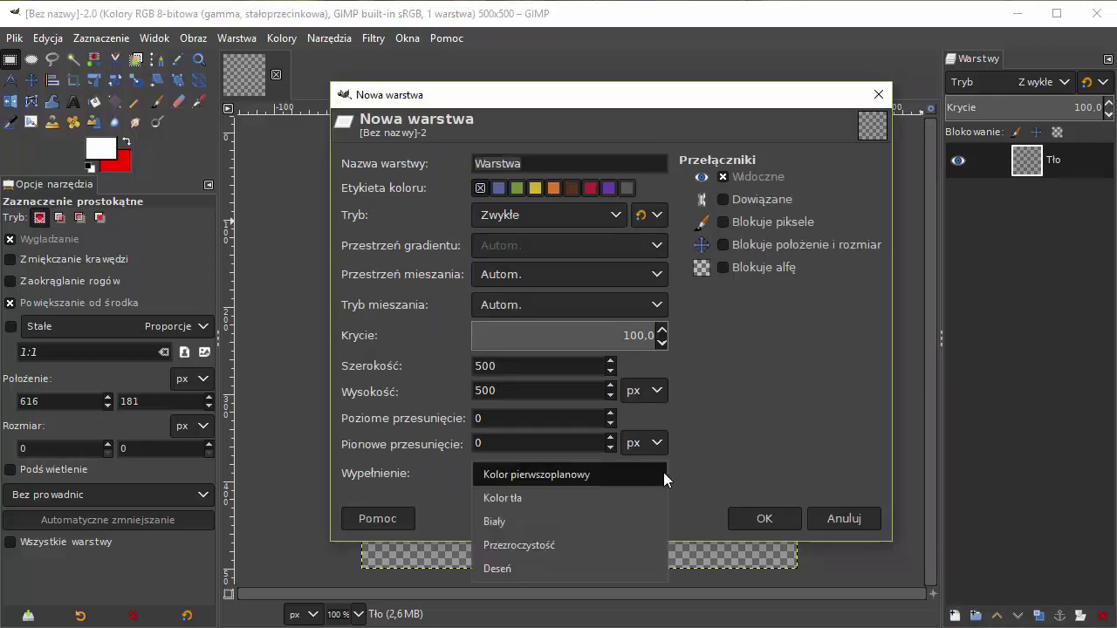
click(583, 543)
click(764, 518)
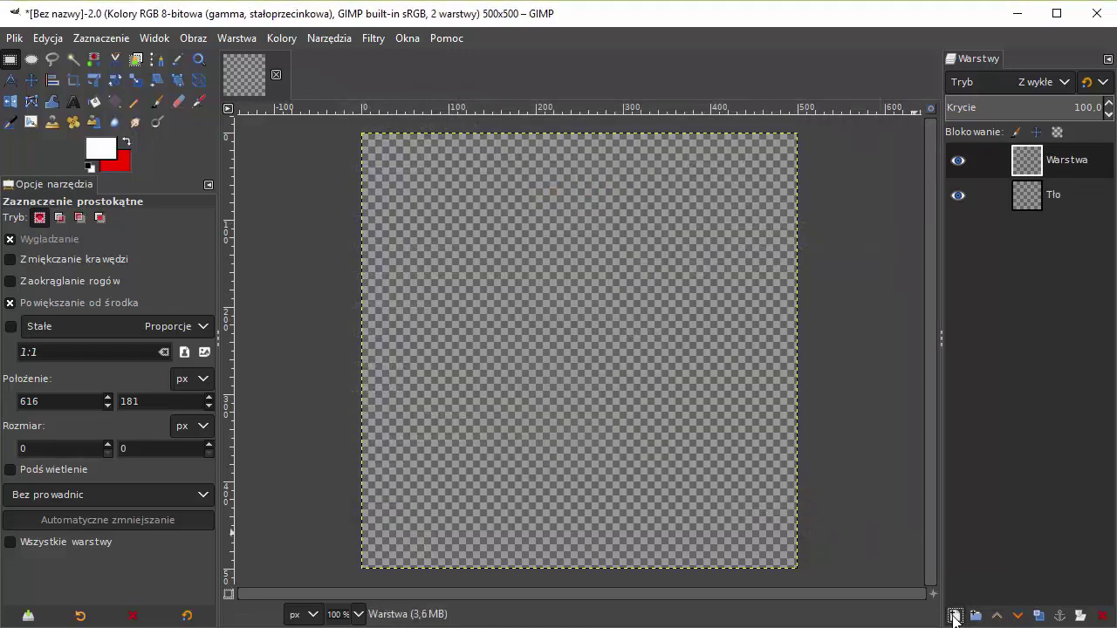
click(954, 615)
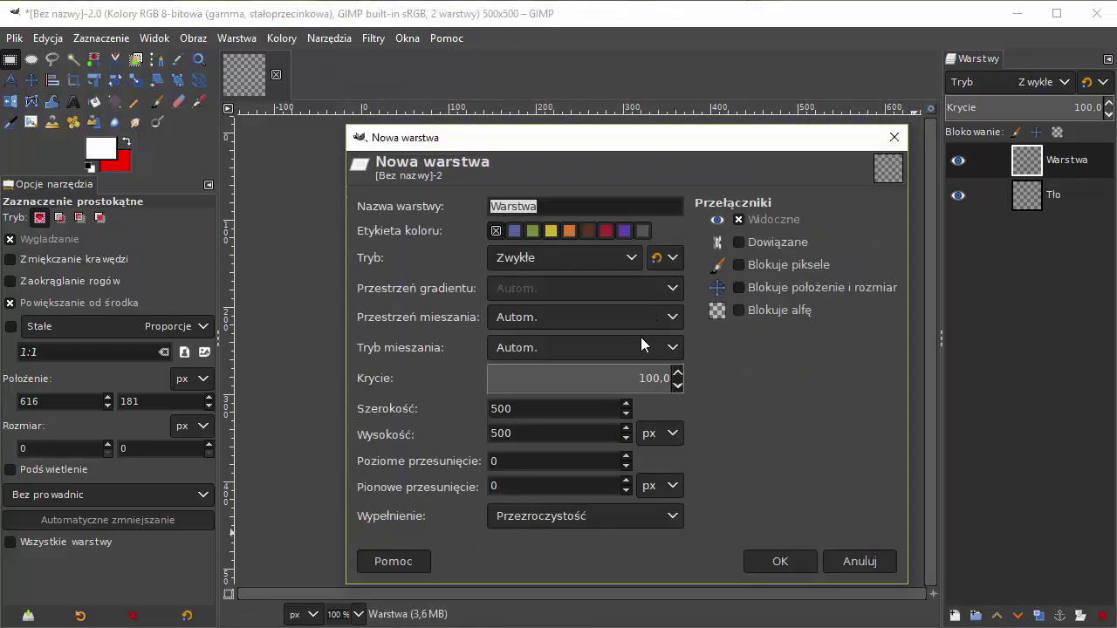
click(785, 561)
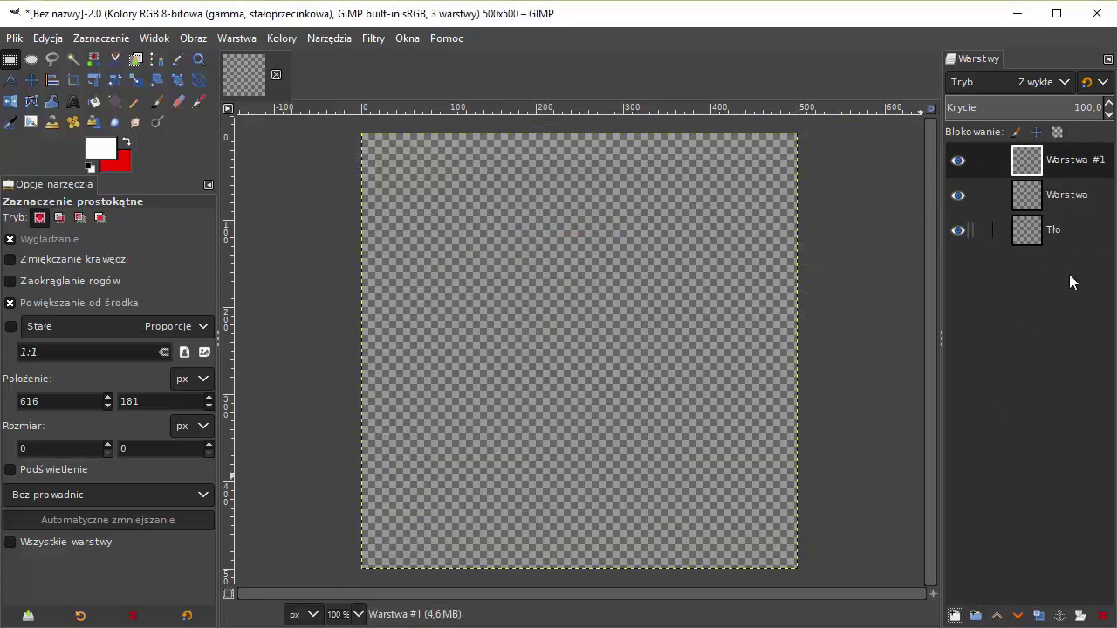
Add a third layer, Warstwa #2, filled with the white foreground colour.
click(955, 616)
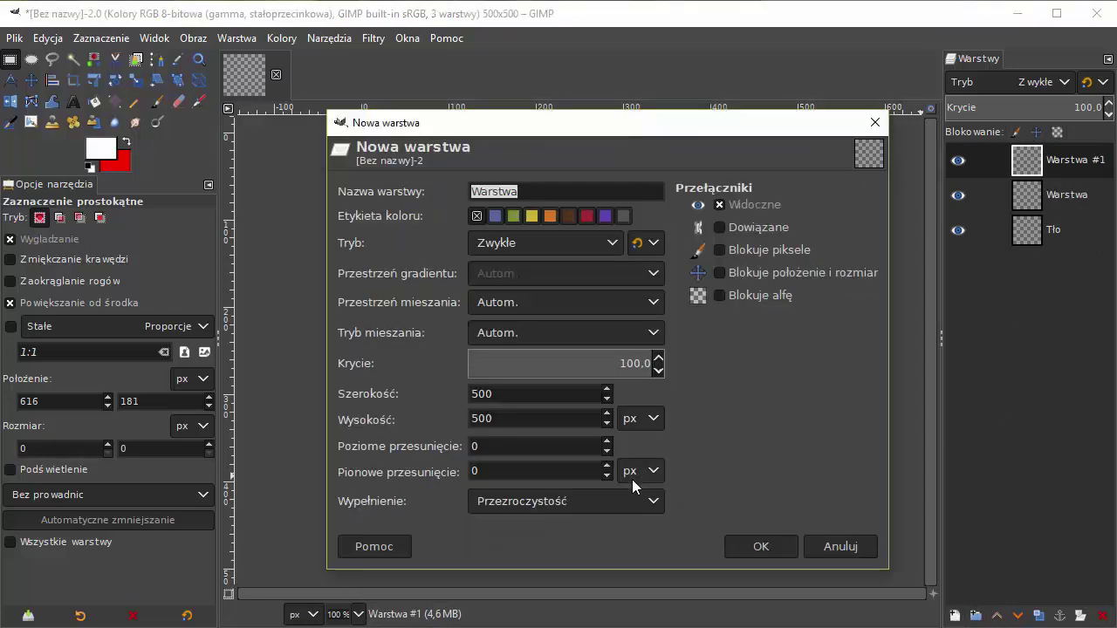
click(607, 498)
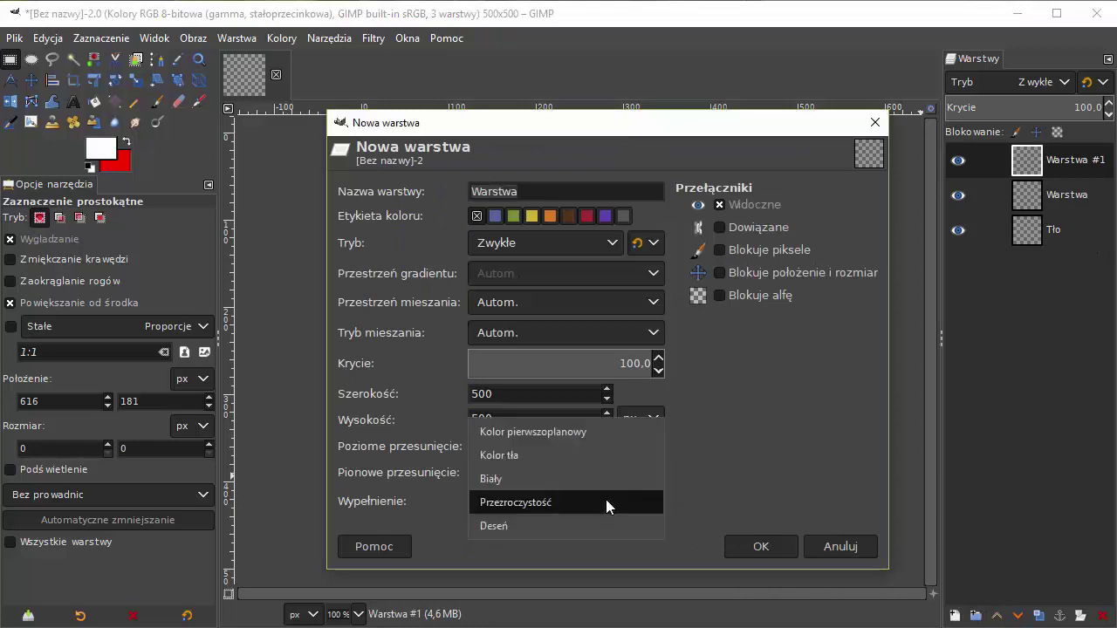
click(568, 431)
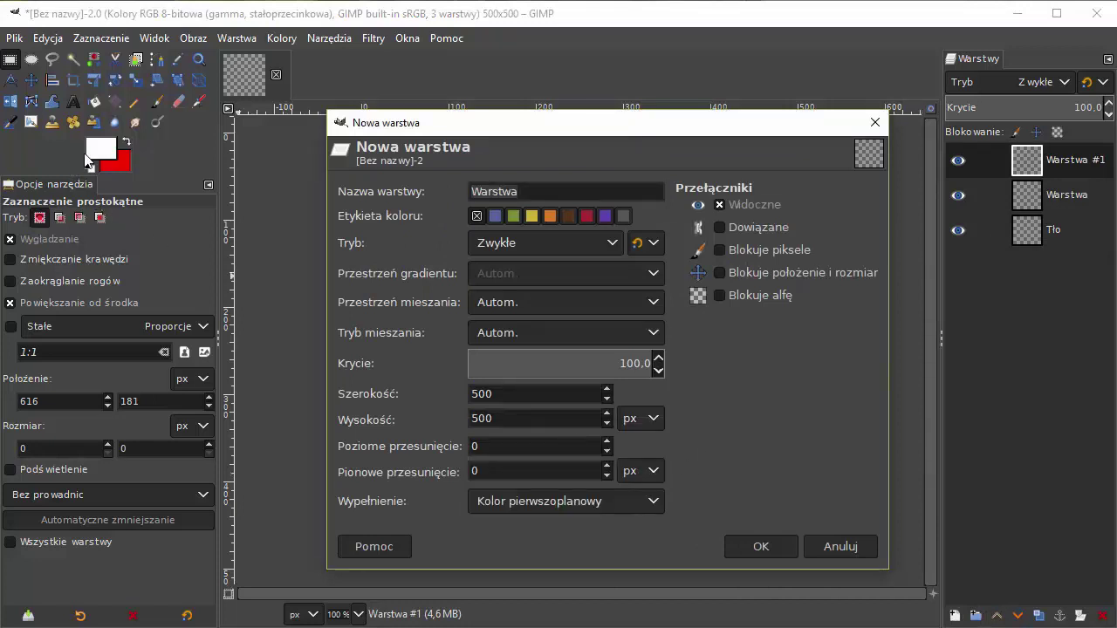
click(760, 547)
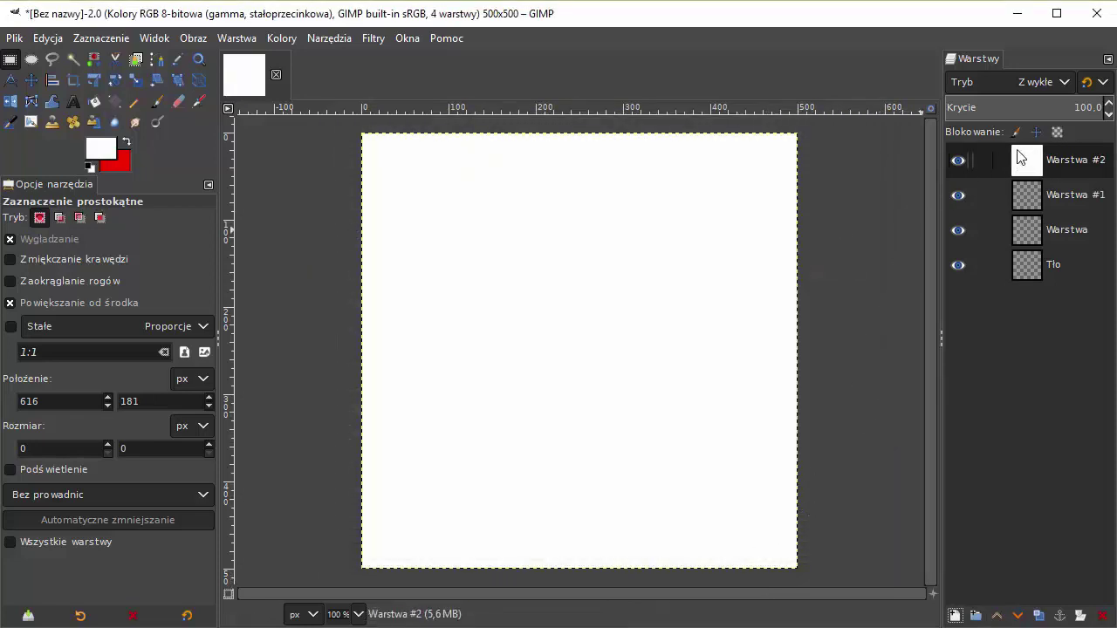
Lower Warstwa #2 to the bottom of the layer stack, beneath Tło.
click(1047, 165)
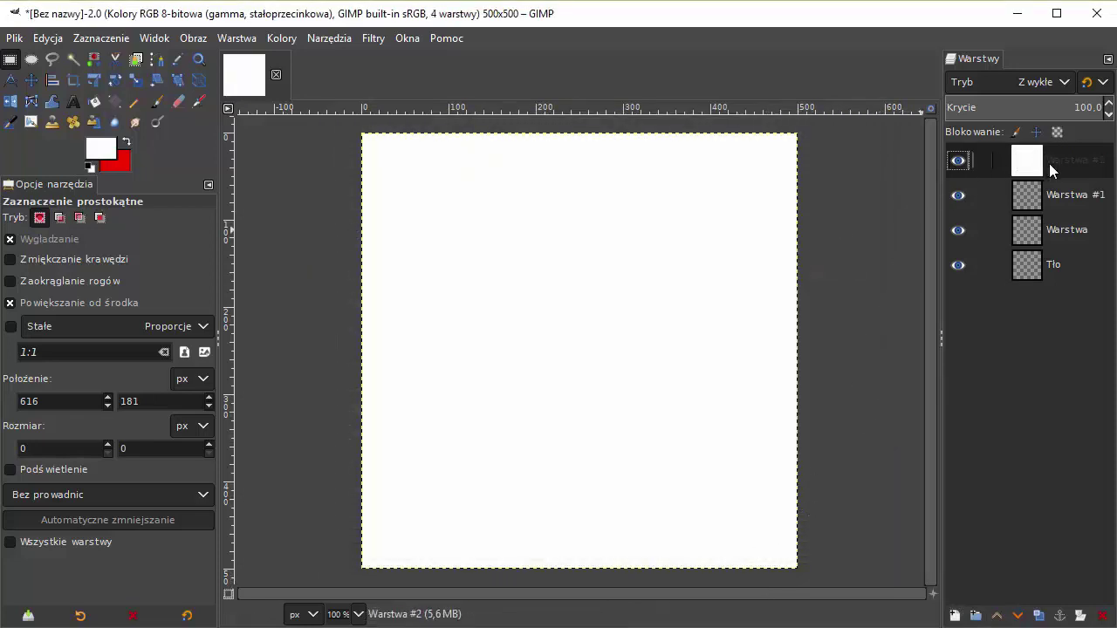
click(1017, 616)
click(1018, 616)
click(1017, 615)
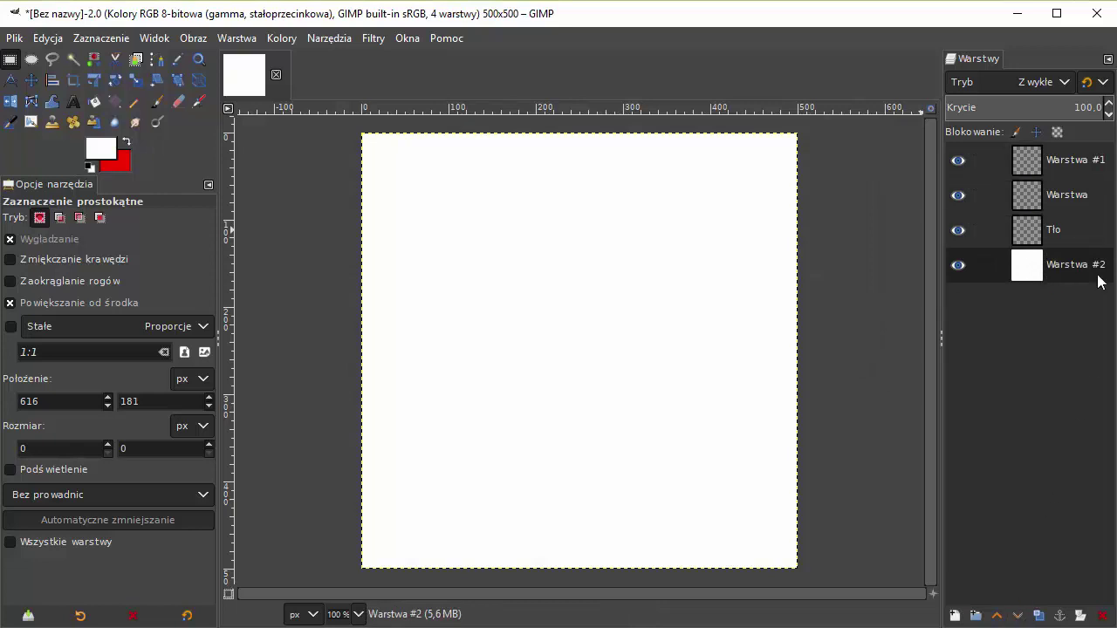
click(967, 265)
Click through Warstwa #1, Warstwa and Tło, ending with Warstwa #1 active.
click(1053, 161)
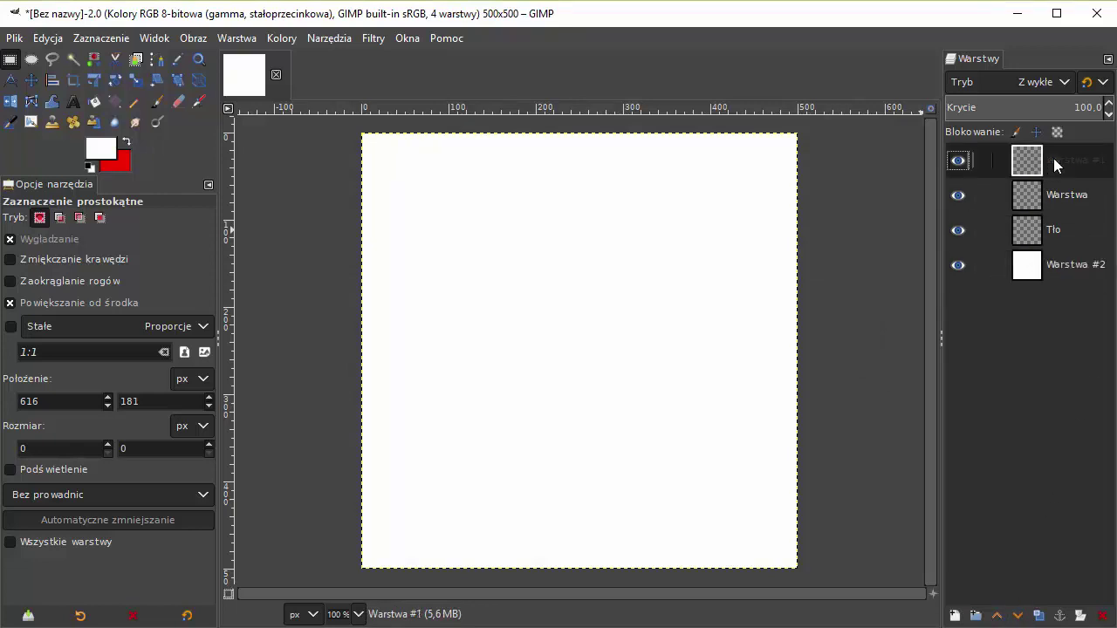
click(1060, 193)
click(1065, 232)
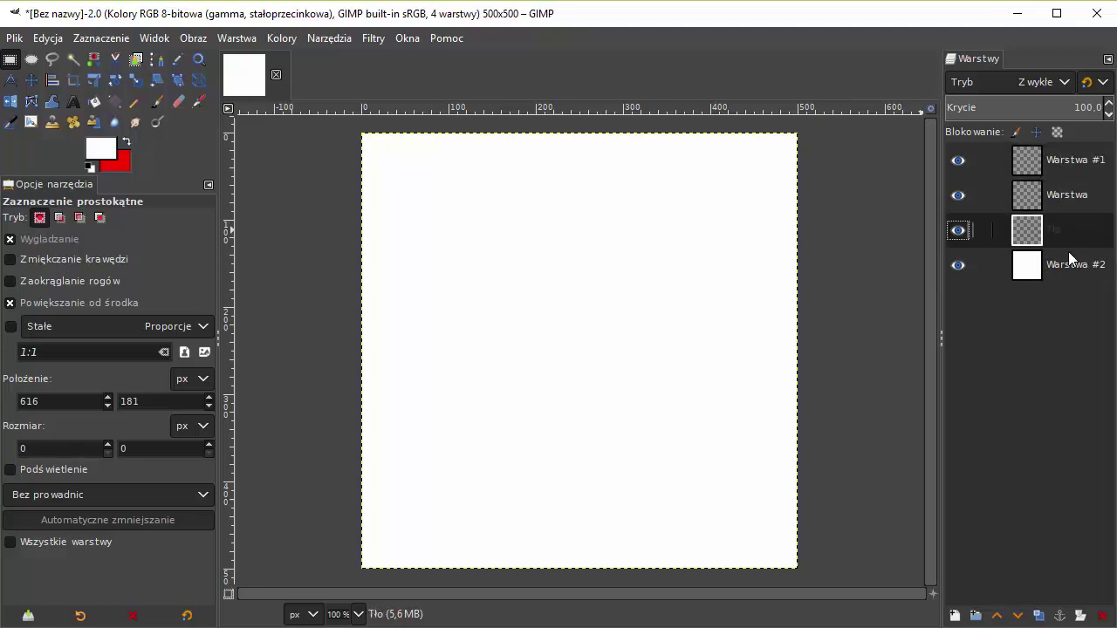
click(1073, 198)
click(1073, 161)
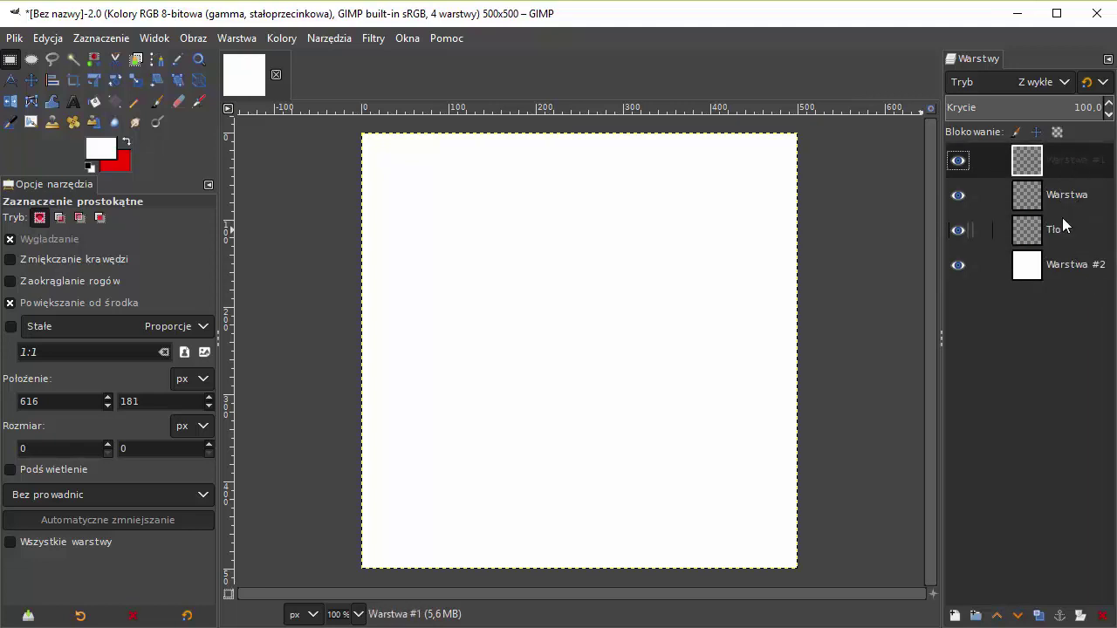
click(1061, 226)
click(1062, 196)
click(1059, 169)
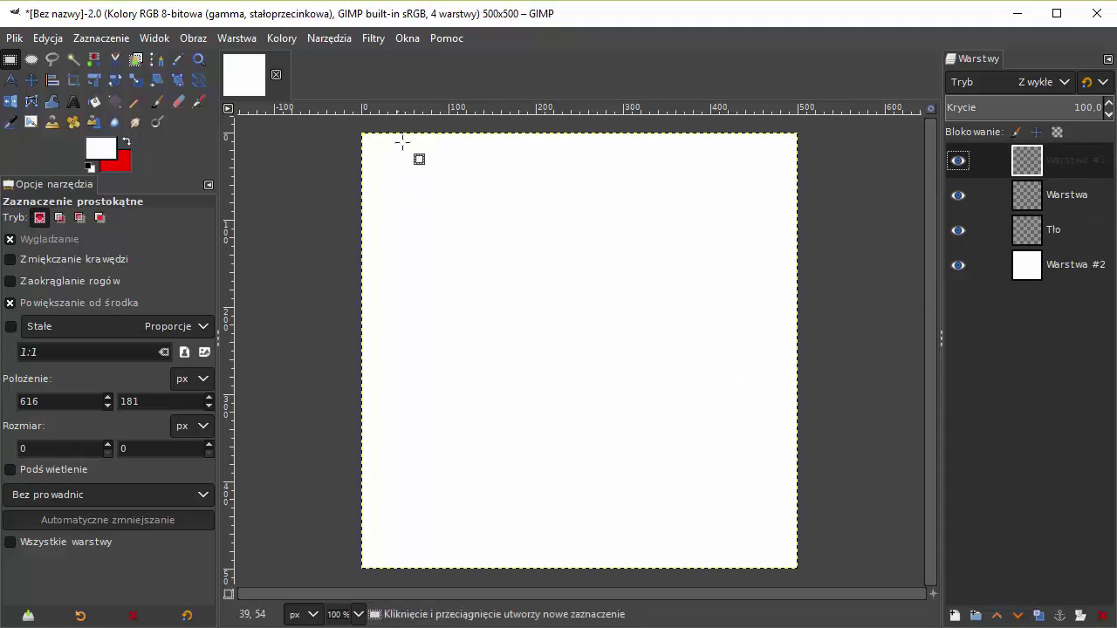
Draw an ellipse selection near the canvas's top-left and size it to a 300×300 px circle.
click(35, 61)
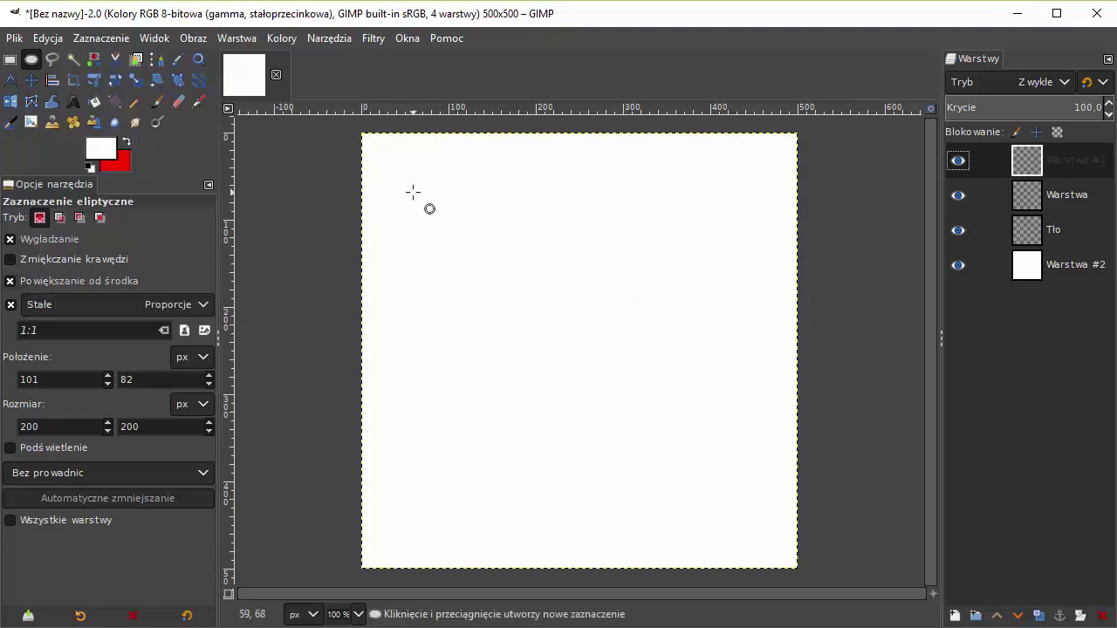
drag(410, 191, 499, 288)
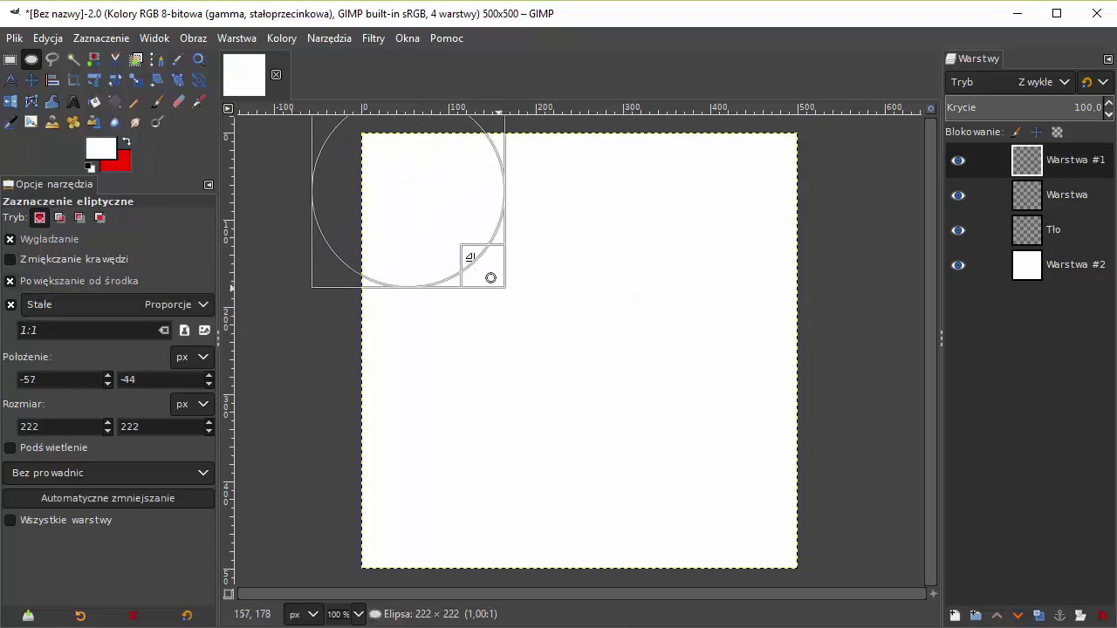
drag(413, 183, 501, 260)
double_click(49, 426)
text(3)
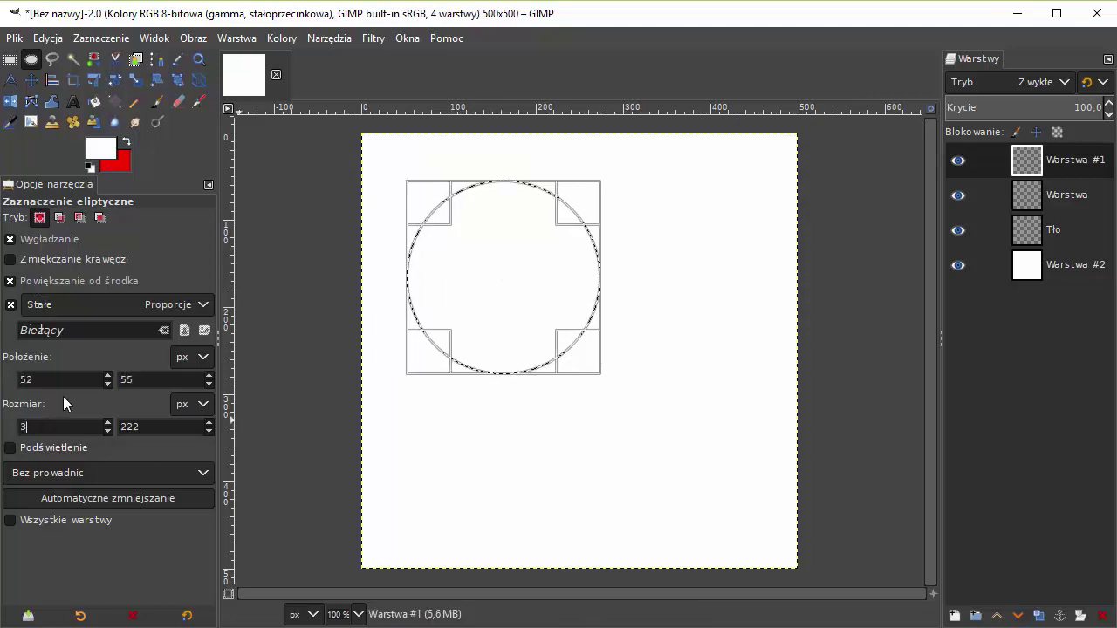
text(00)
key(Return)
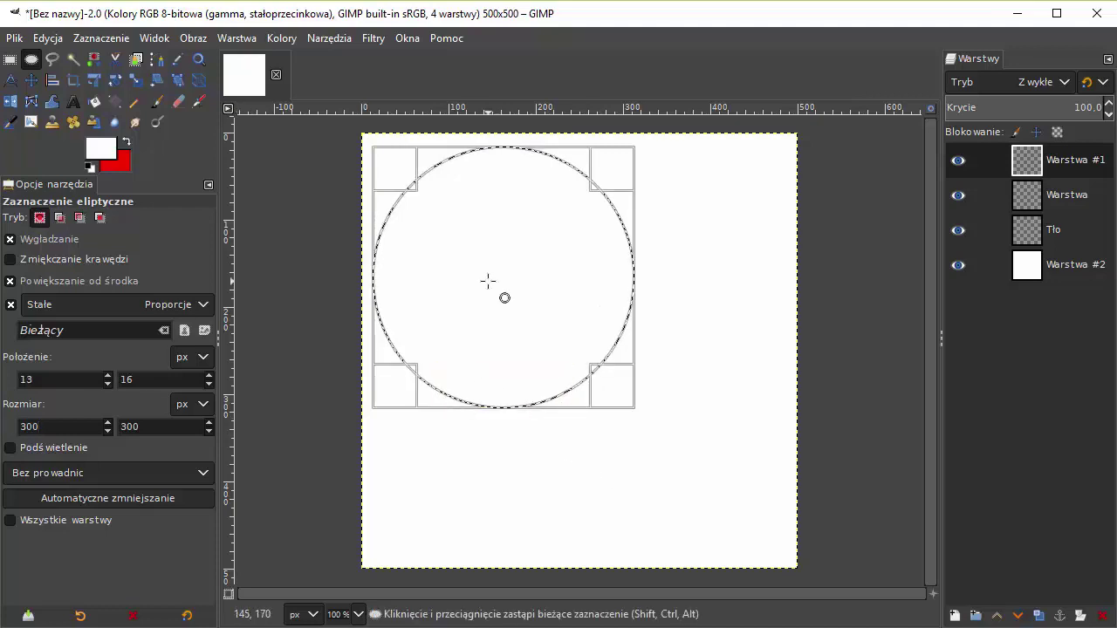
click(510, 238)
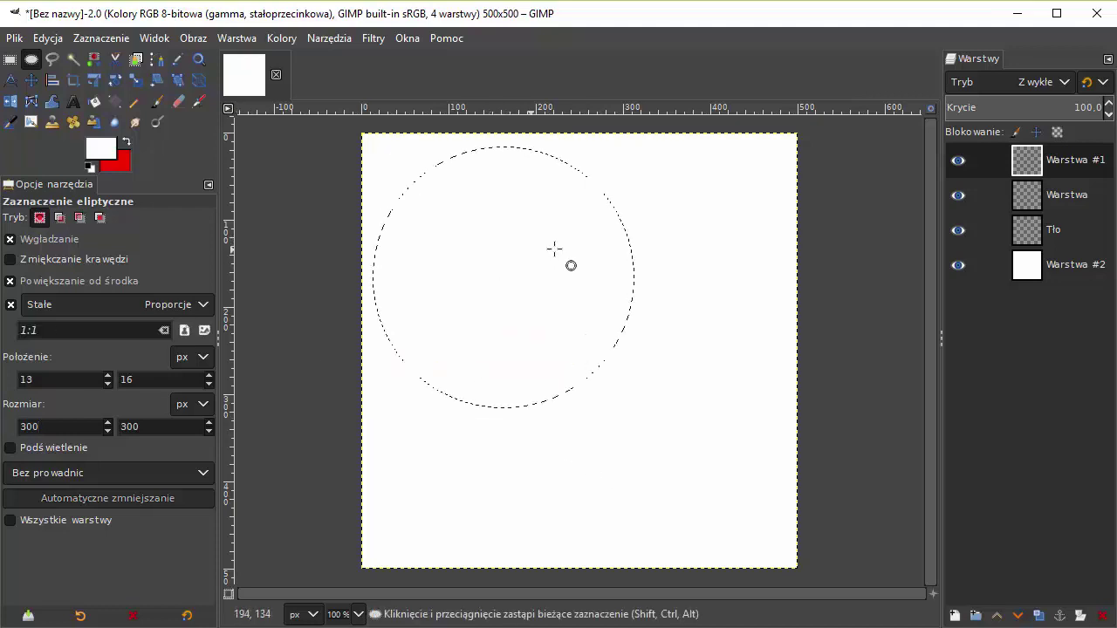
Feather the circular selection by 2 px.
click(101, 39)
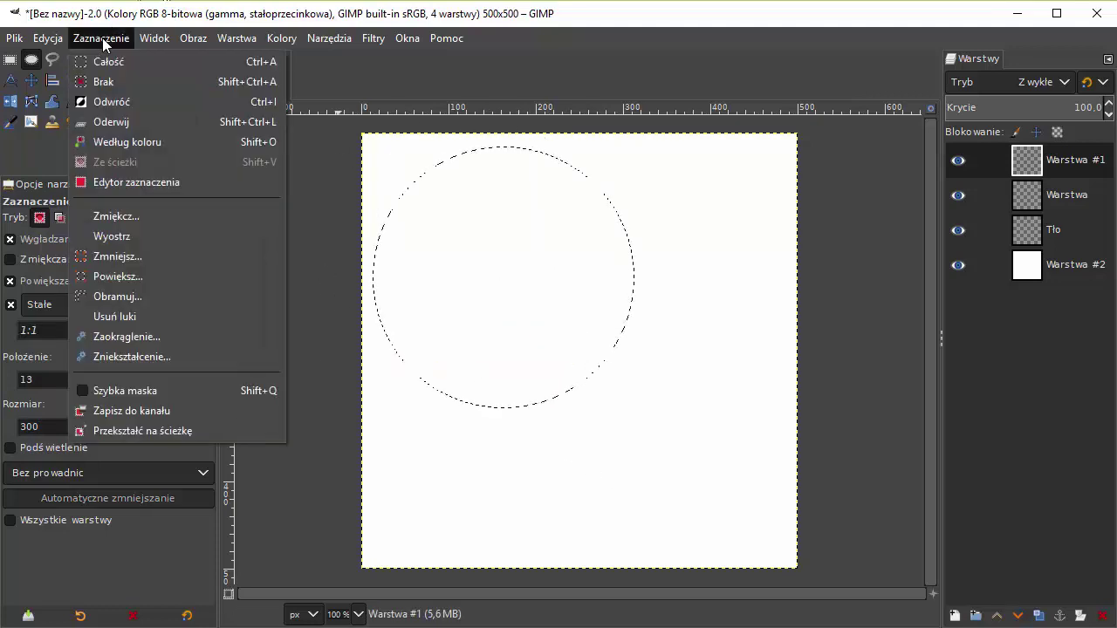
click(150, 215)
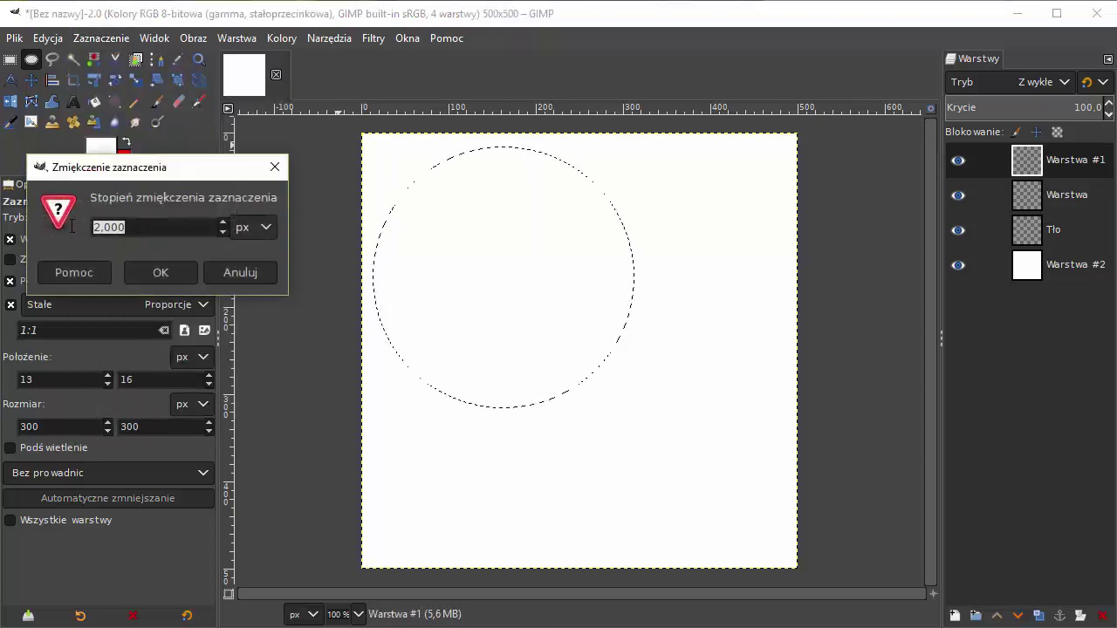
click(159, 266)
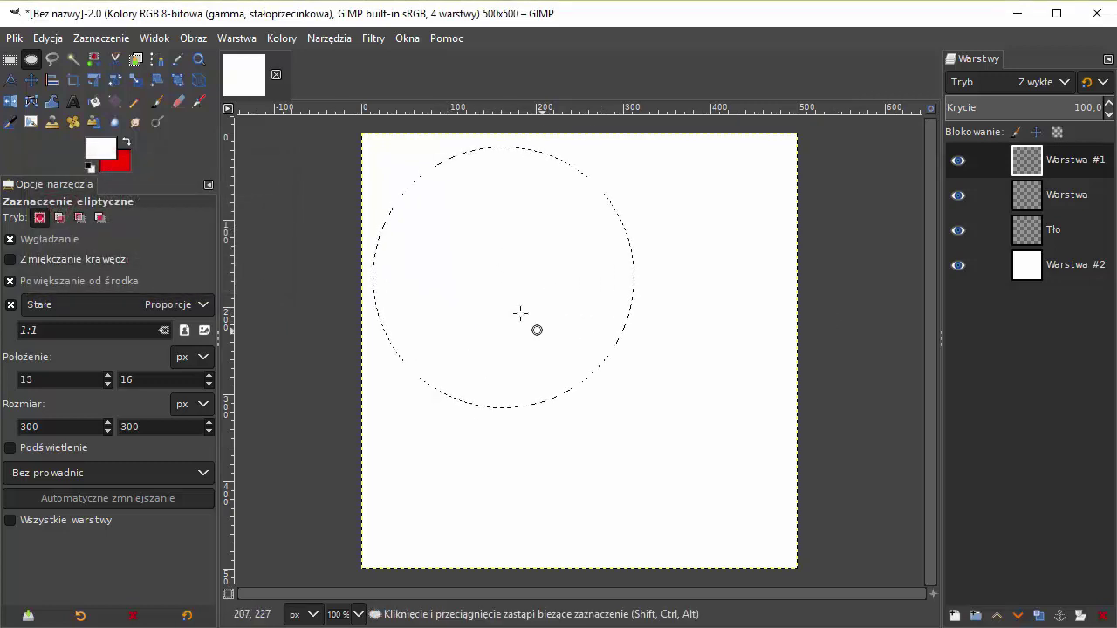
Fill the selection on Warstwa #1 with the red background colour.
click(93, 41)
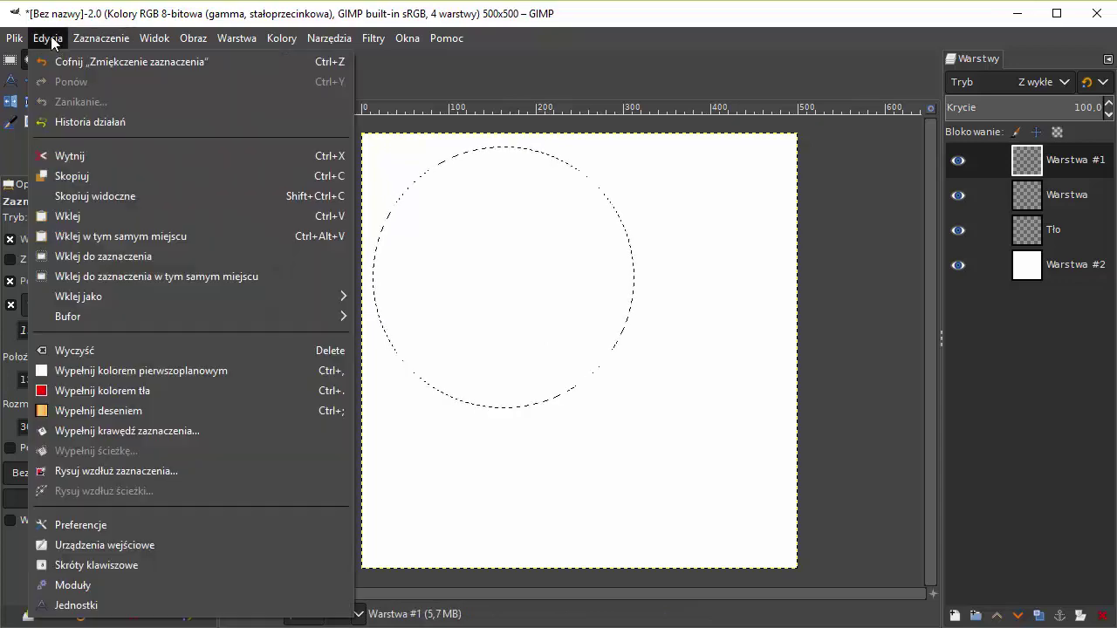
click(112, 390)
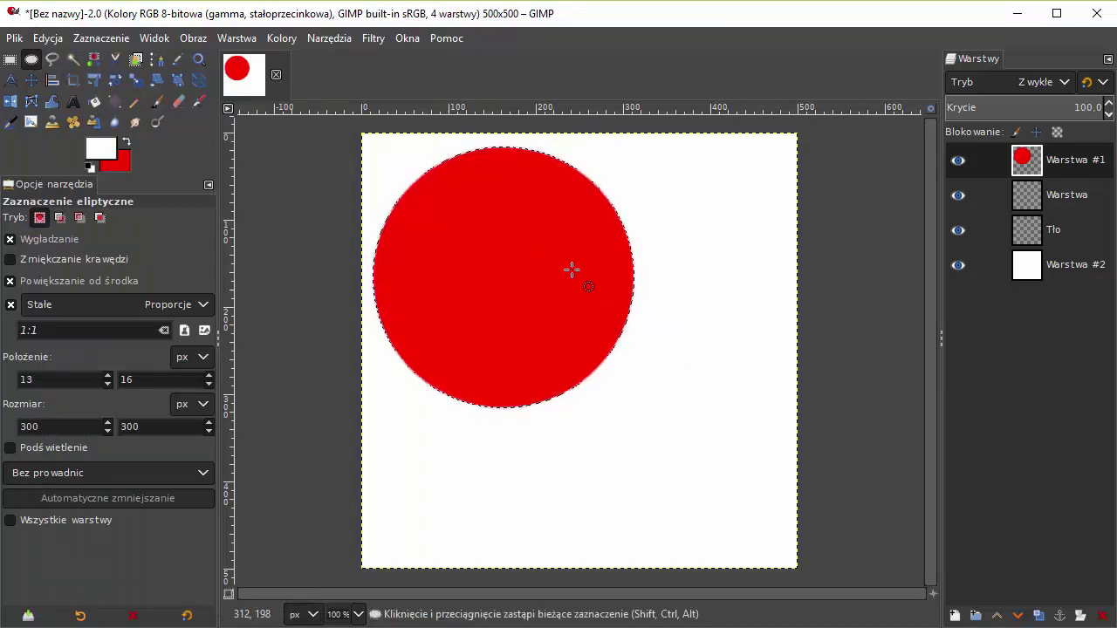
click(506, 251)
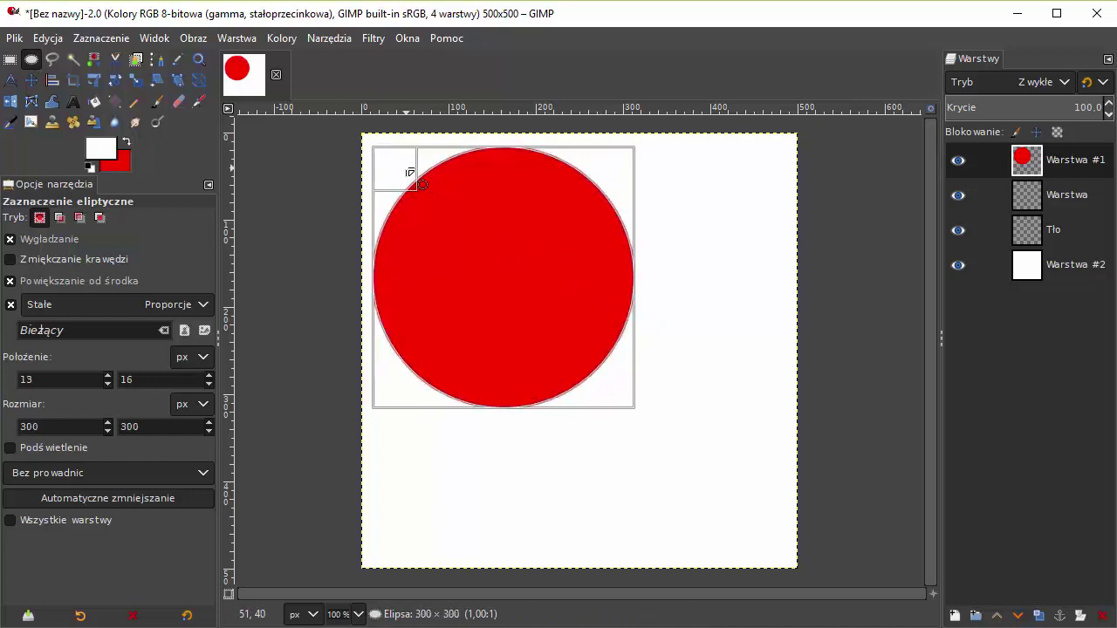
Shrink the selection to a 240×240 circle, feather it 3 px, and fill it white.
drag(410, 175, 428, 201)
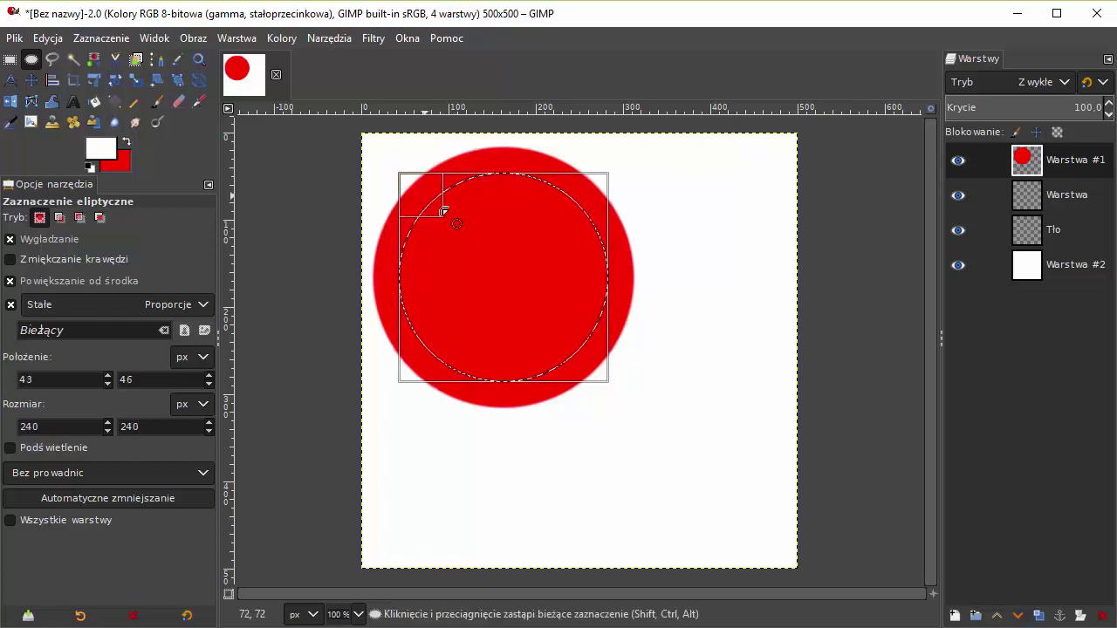
click(515, 266)
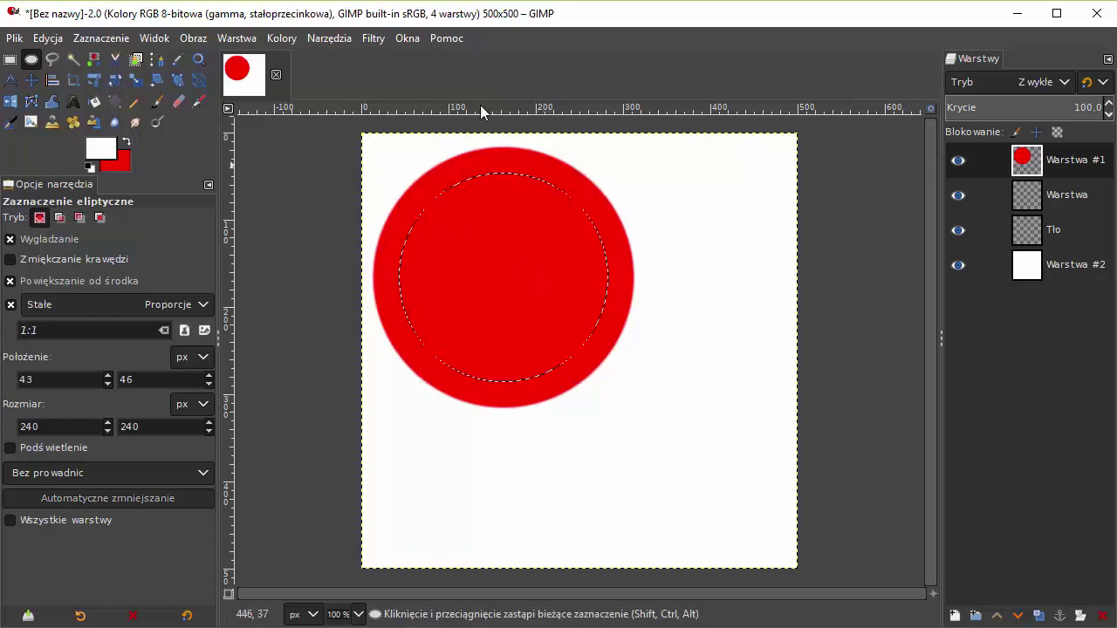
click(48, 37)
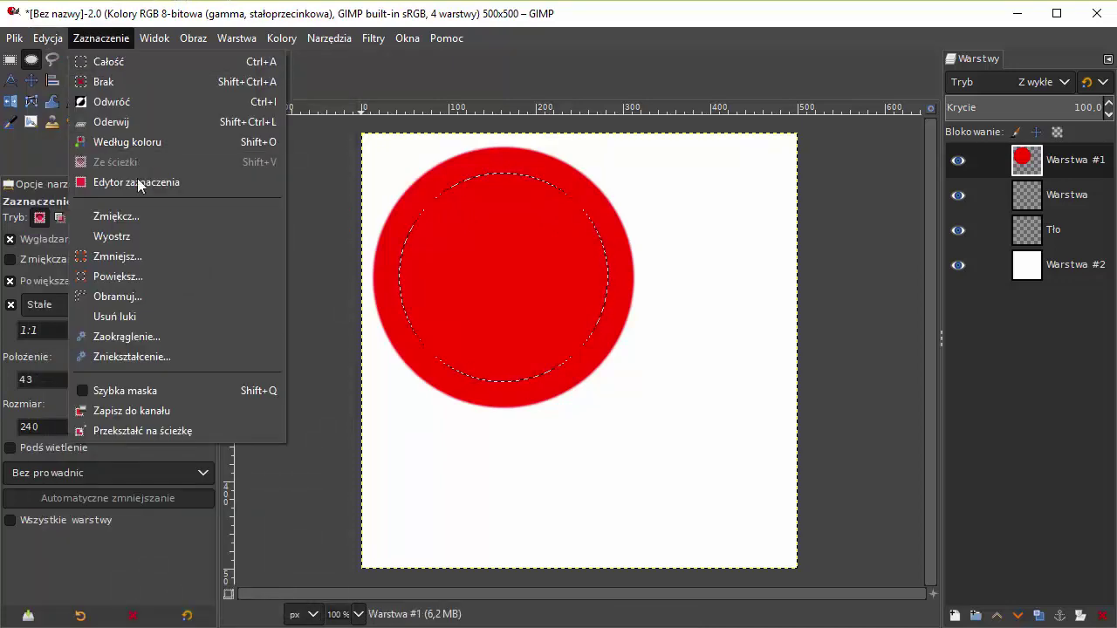
click(131, 215)
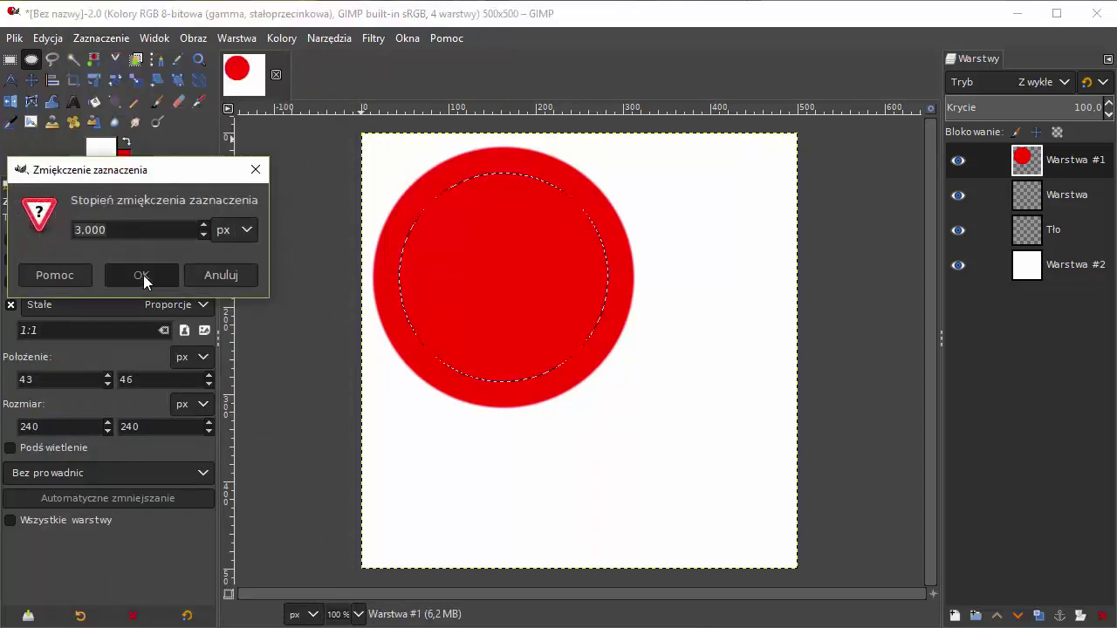
click(142, 275)
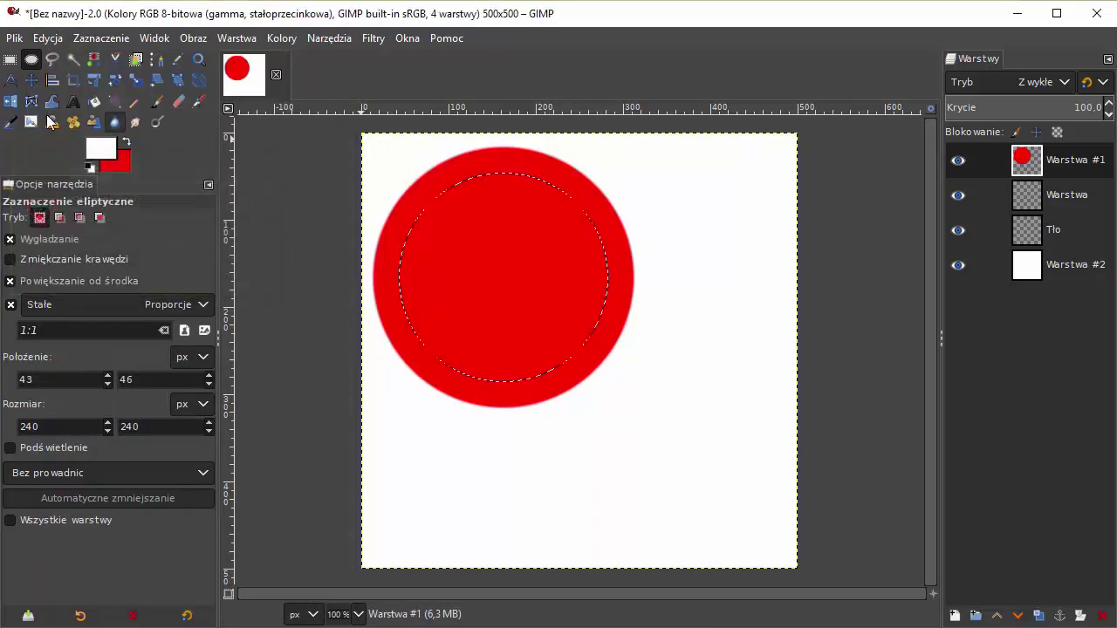
click(49, 38)
click(171, 367)
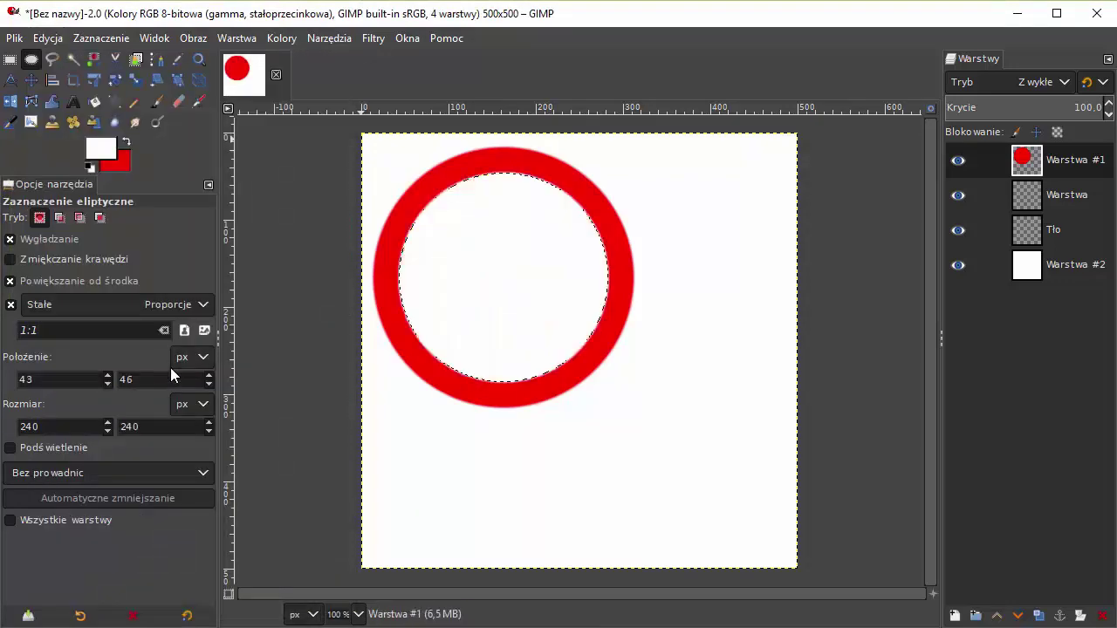
Clear the selection with Zaznaczenie > Nic.
ctrl+scroll(467, 203, up, 3)
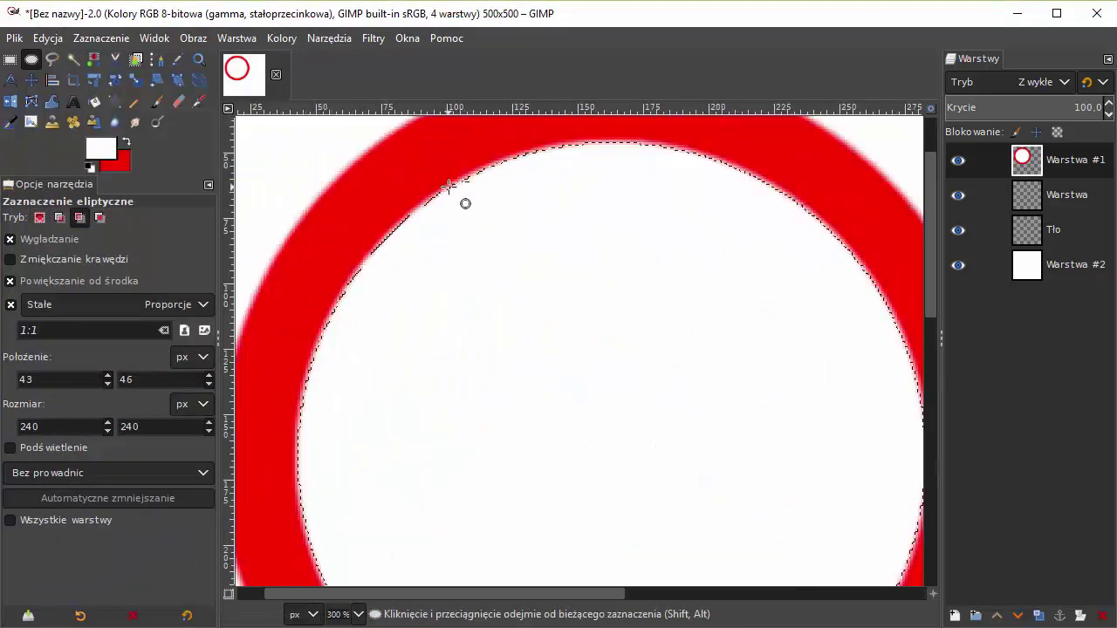
ctrl+scroll(465, 204, up, 3)
ctrl+scroll(465, 203, down, 3)
ctrl+scroll(464, 201, down, 2)
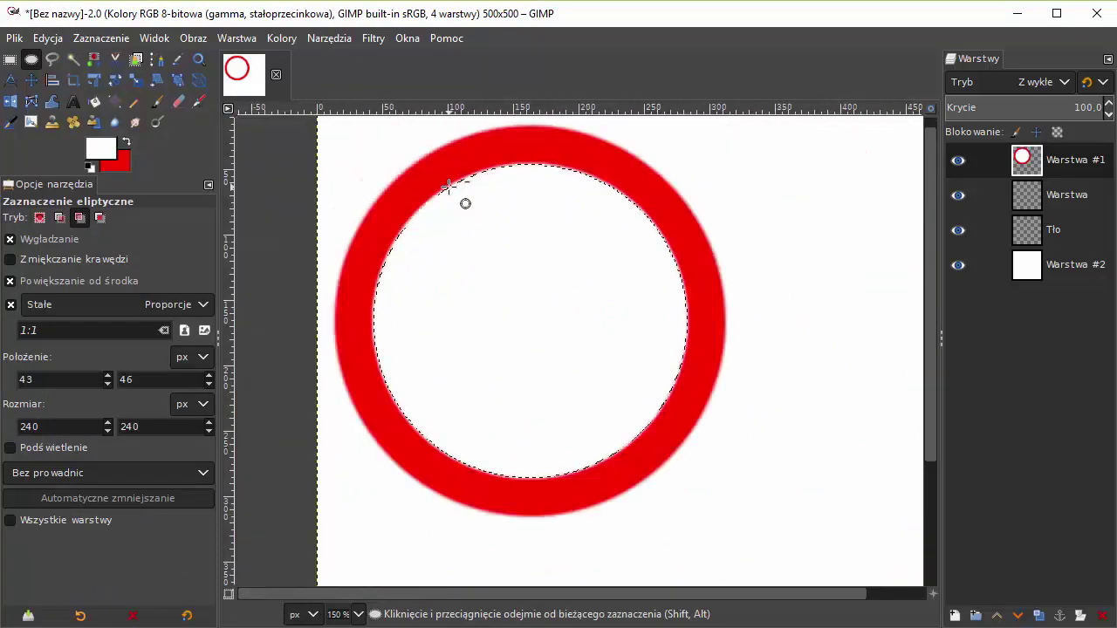
ctrl+scroll(463, 202, down, 2)
ctrl+scroll(484, 193, up, 2)
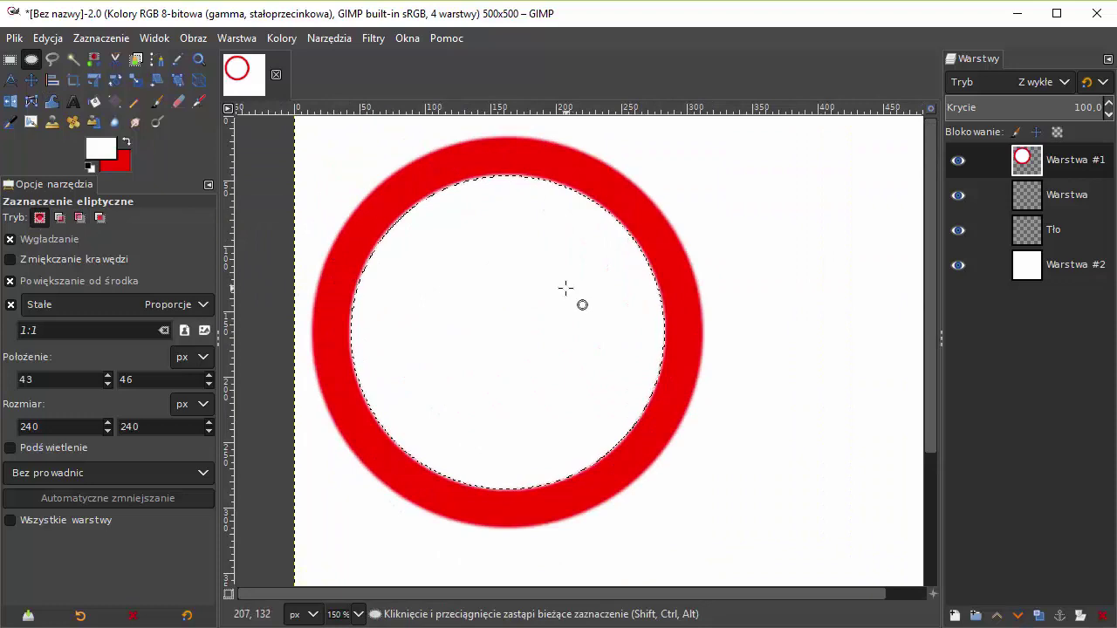
click(48, 37)
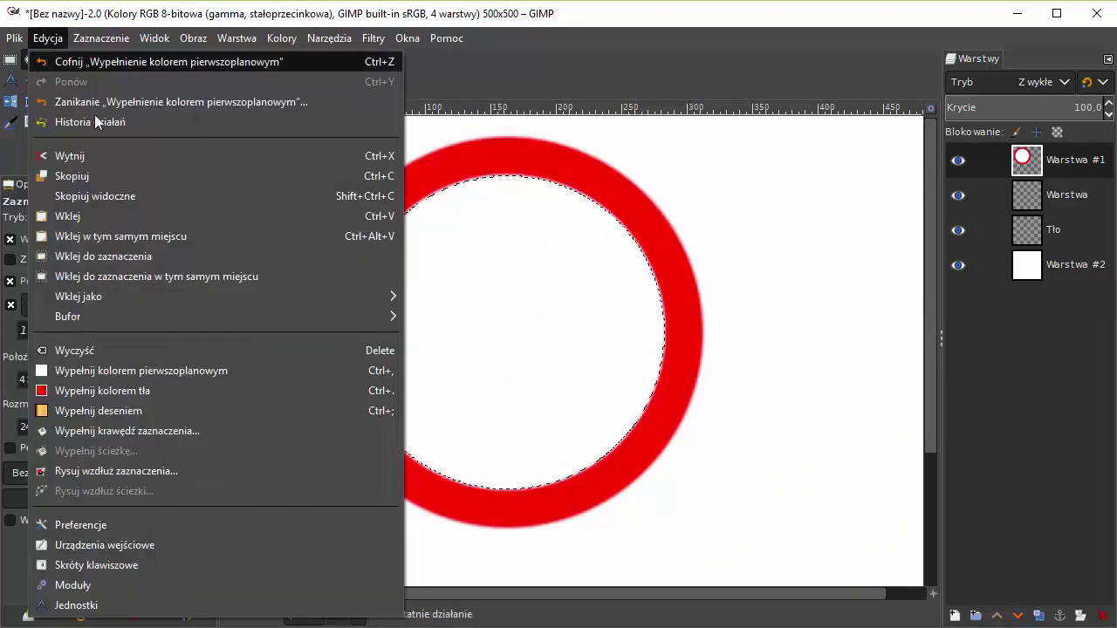
mouse_move(101, 38)
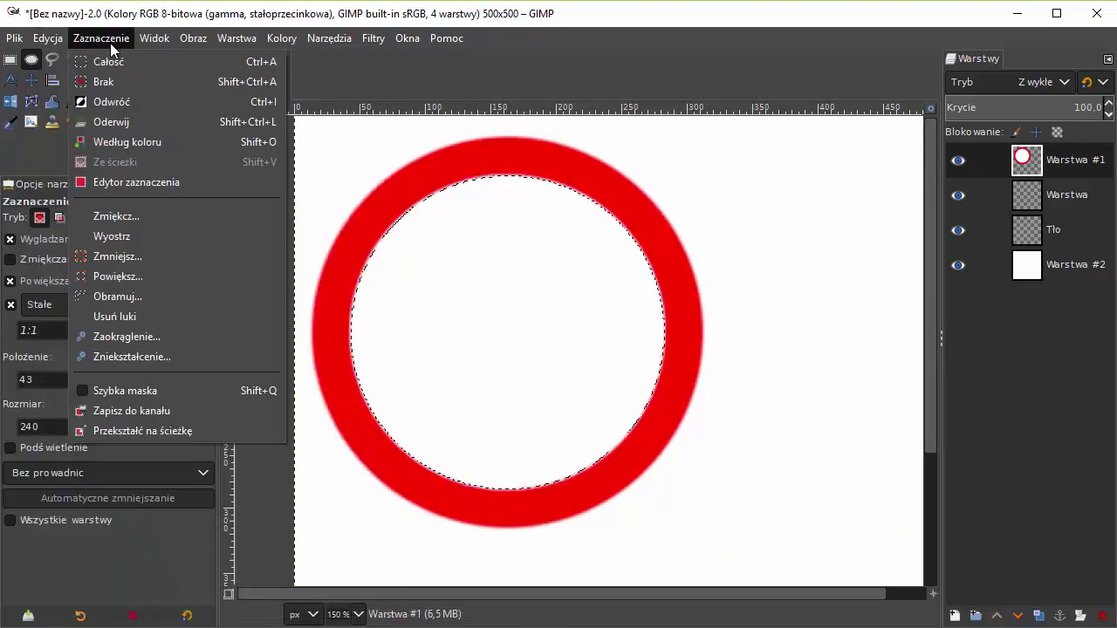
click(108, 79)
Hide the white background layer Warstwa #2.
scroll(428, 303, down, 1)
scroll(428, 301, down, 1)
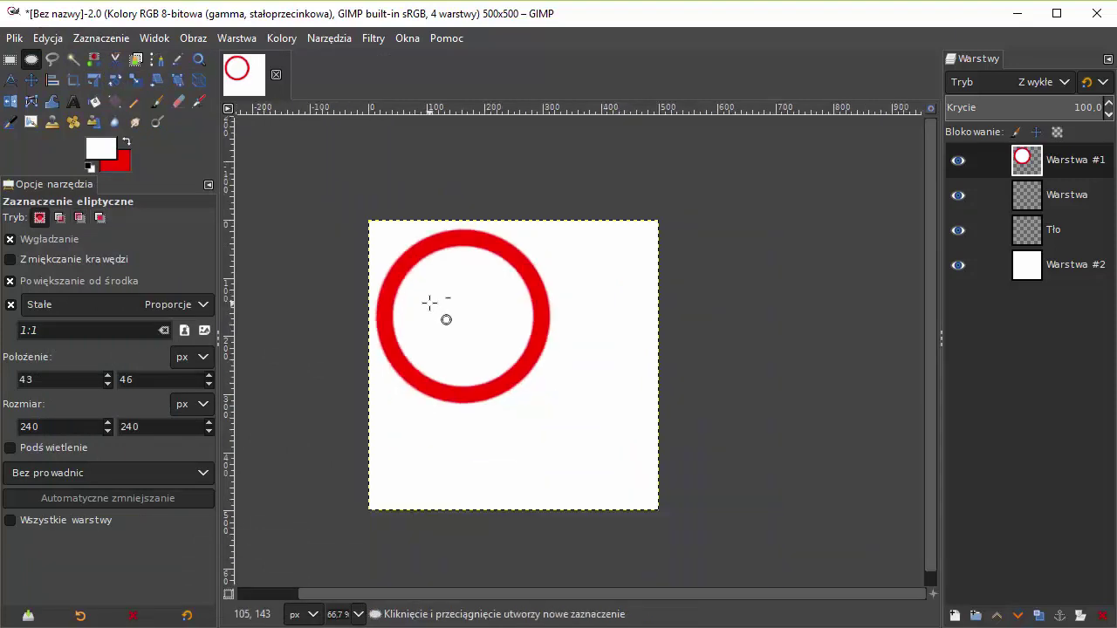
scroll(428, 299, up, 1)
scroll(451, 219, up, 4)
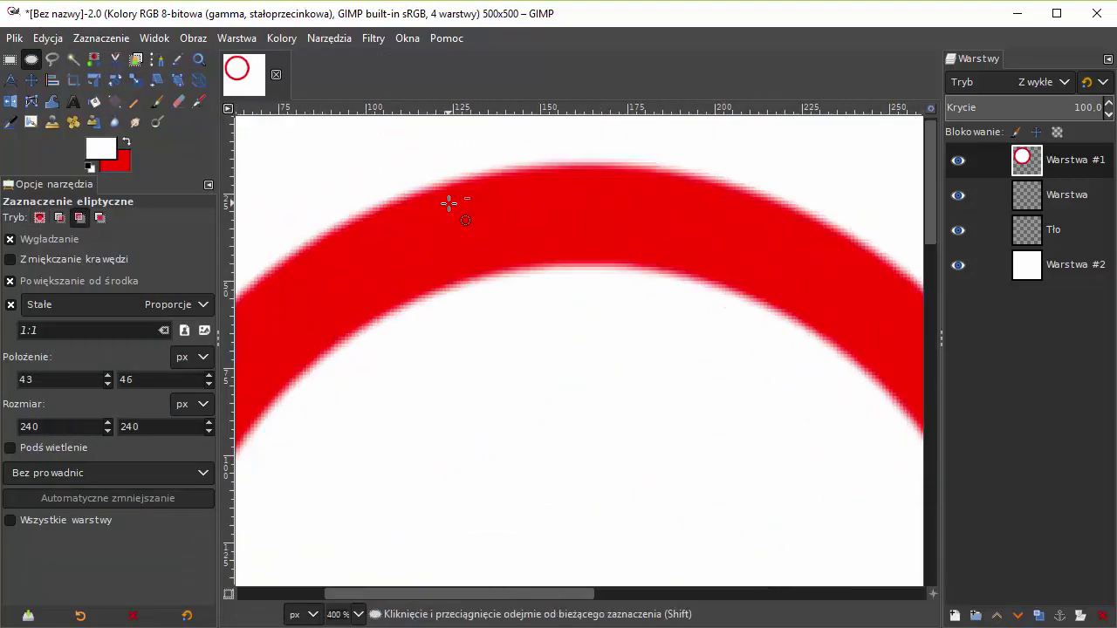
scroll(449, 203, down, 1)
scroll(450, 203, down, 1)
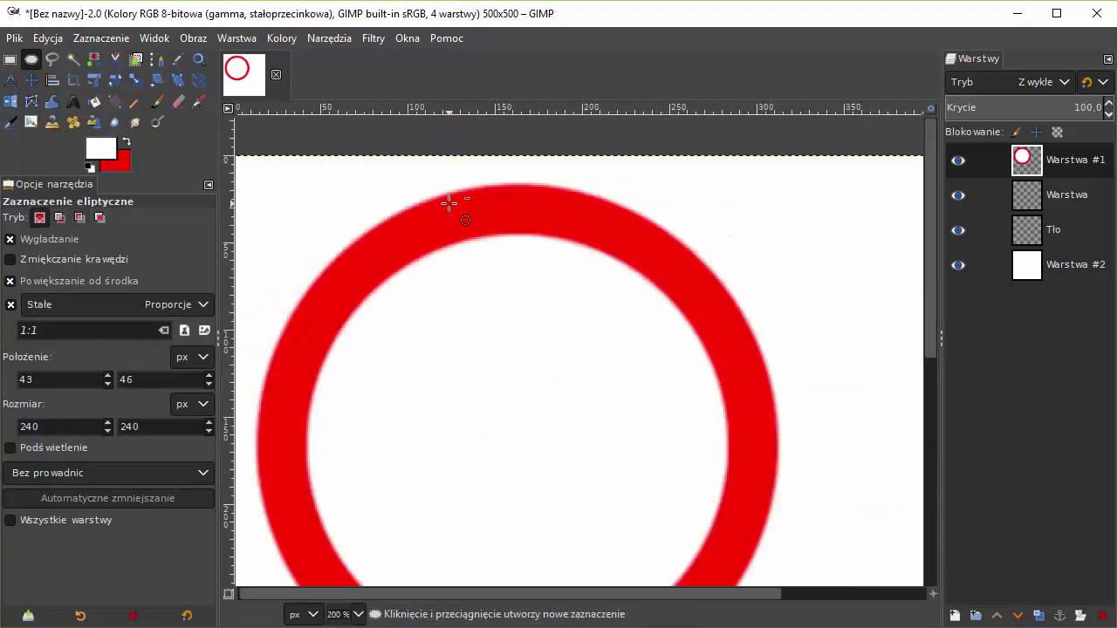
scroll(450, 203, down, 1)
scroll(454, 204, down, 1)
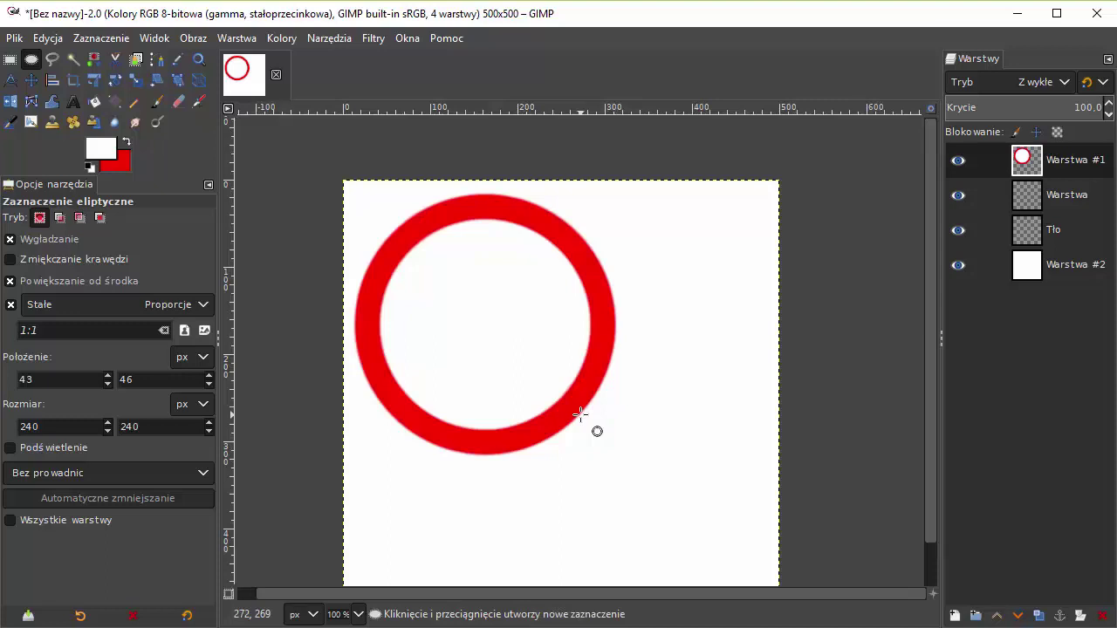
click(958, 264)
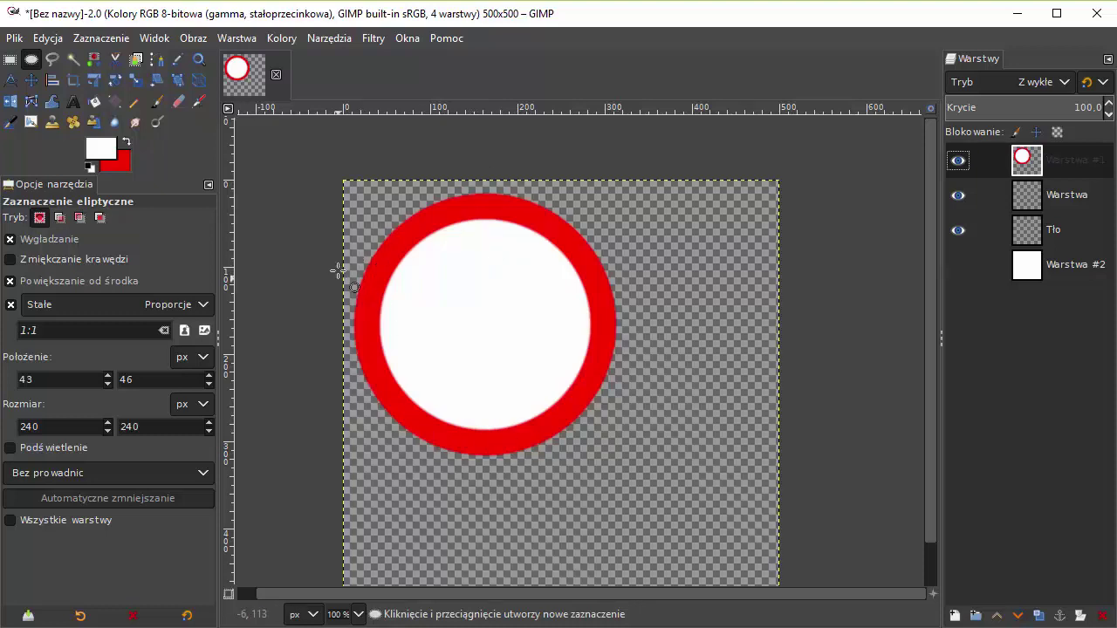
scroll(406, 291, down, 2)
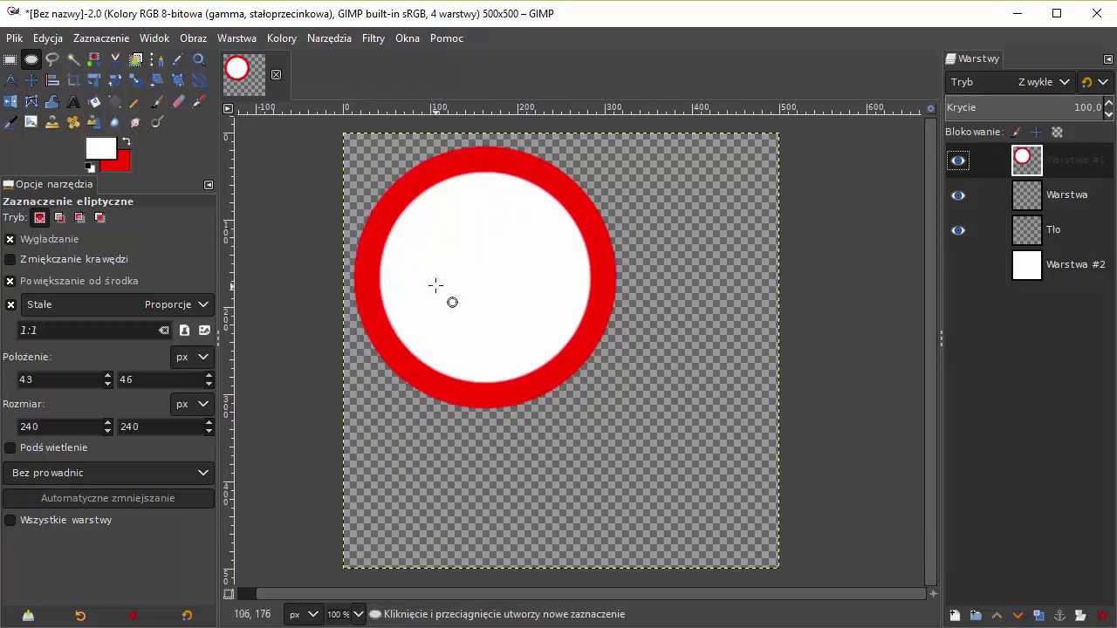
Show Warstwa #2 again, hide the ring layer Warstwa #1, and make Warstwa active.
click(956, 263)
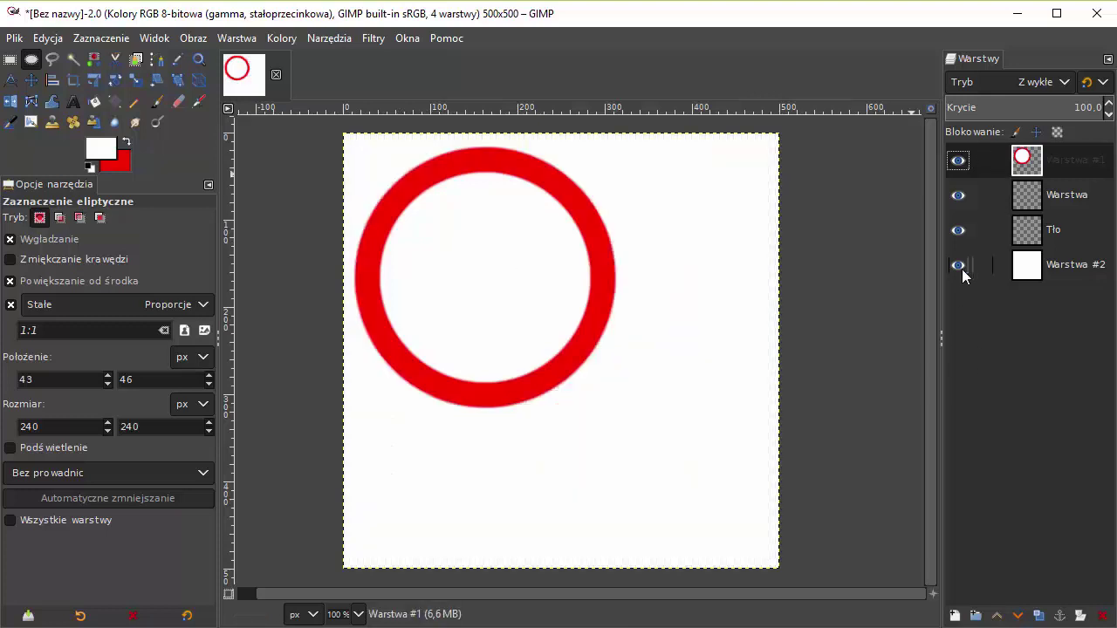
click(958, 161)
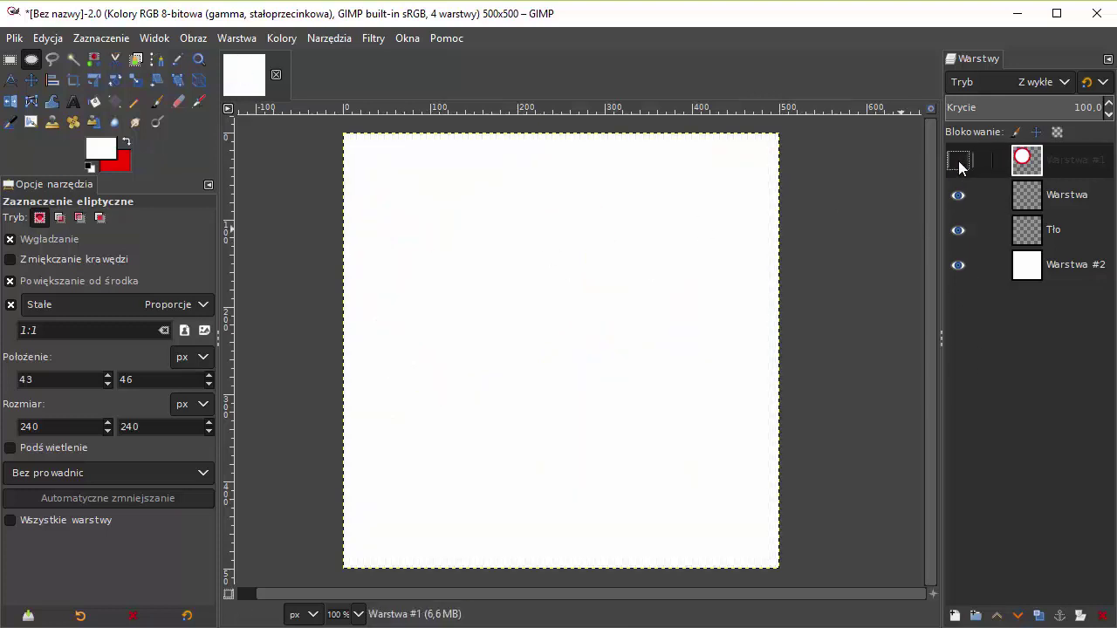
click(1039, 196)
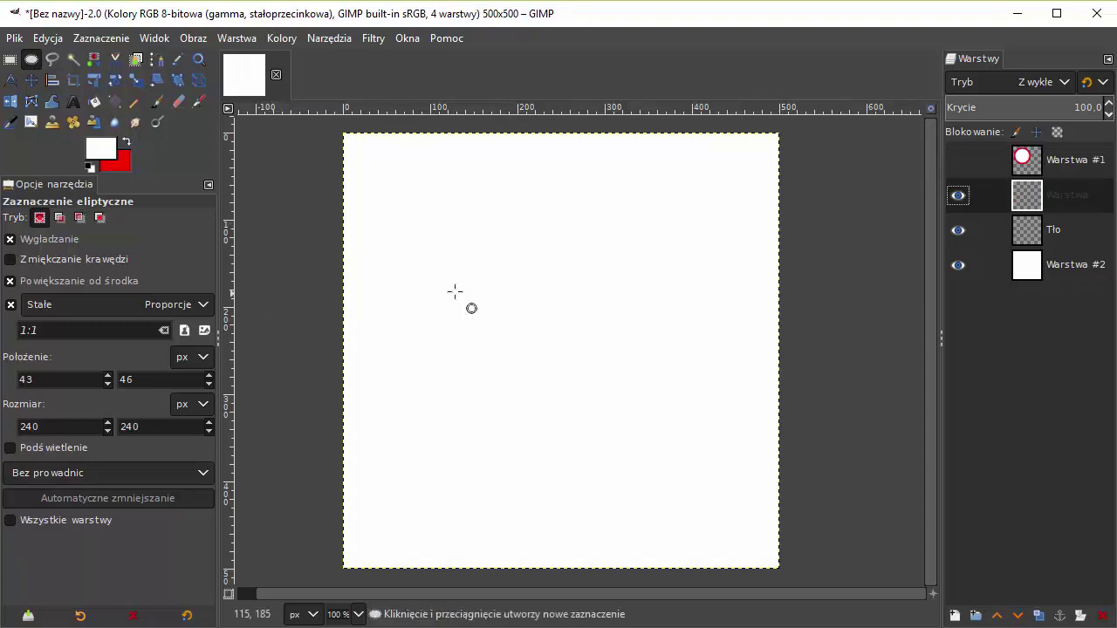
Draw a circular selection near the canvas centre sized 300×300 px.
drag(443, 226, 526, 319)
drag(461, 250, 550, 334)
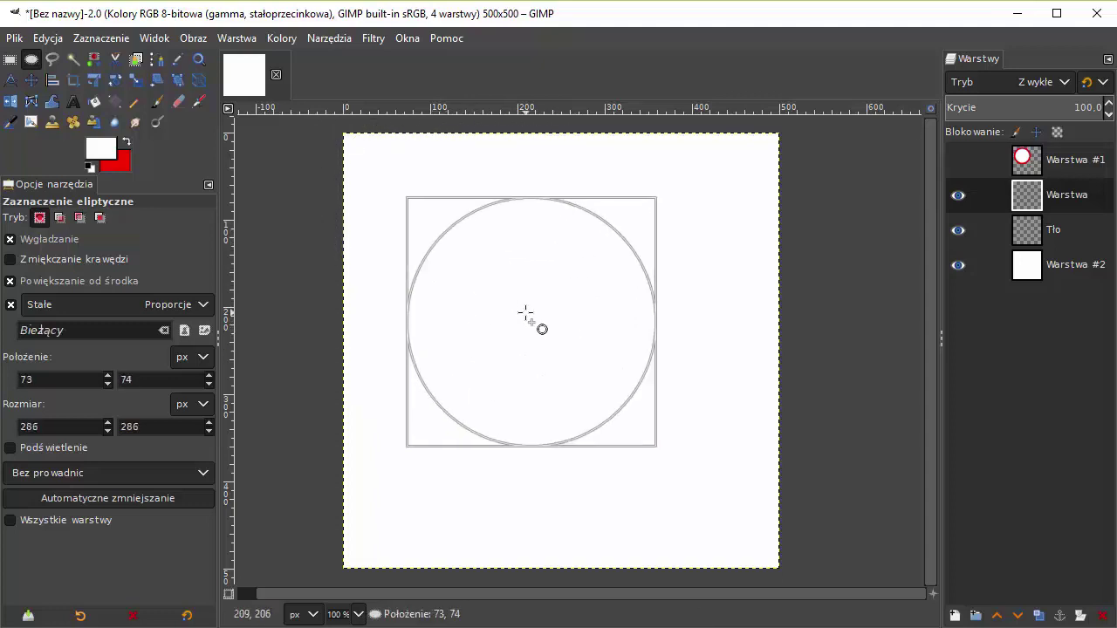
double_click(51, 427)
text(3)
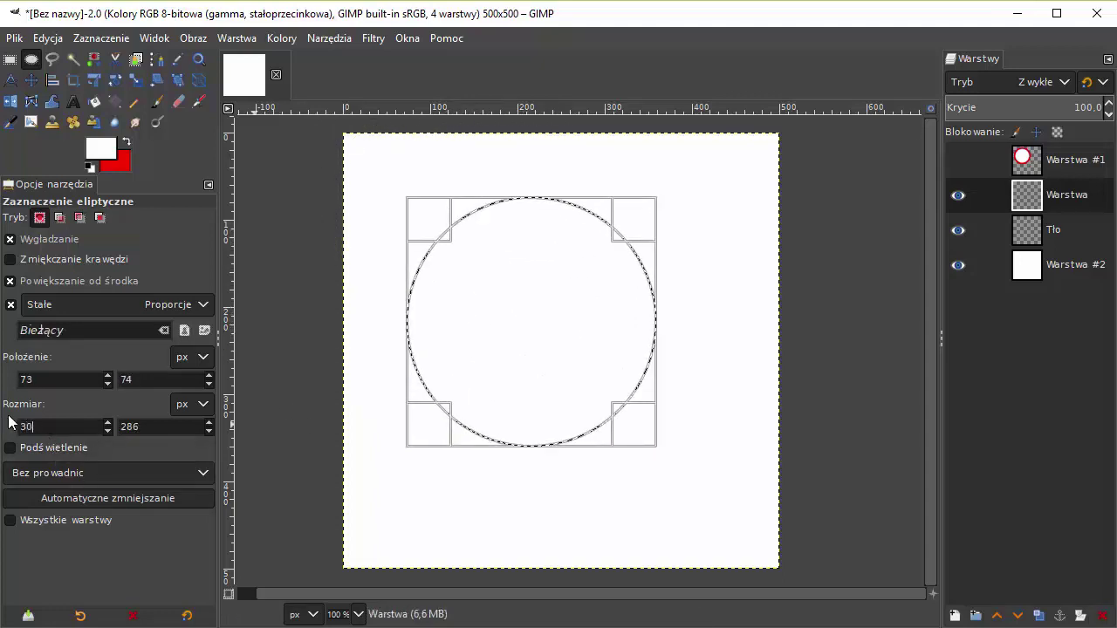
text(0)
key(Return)
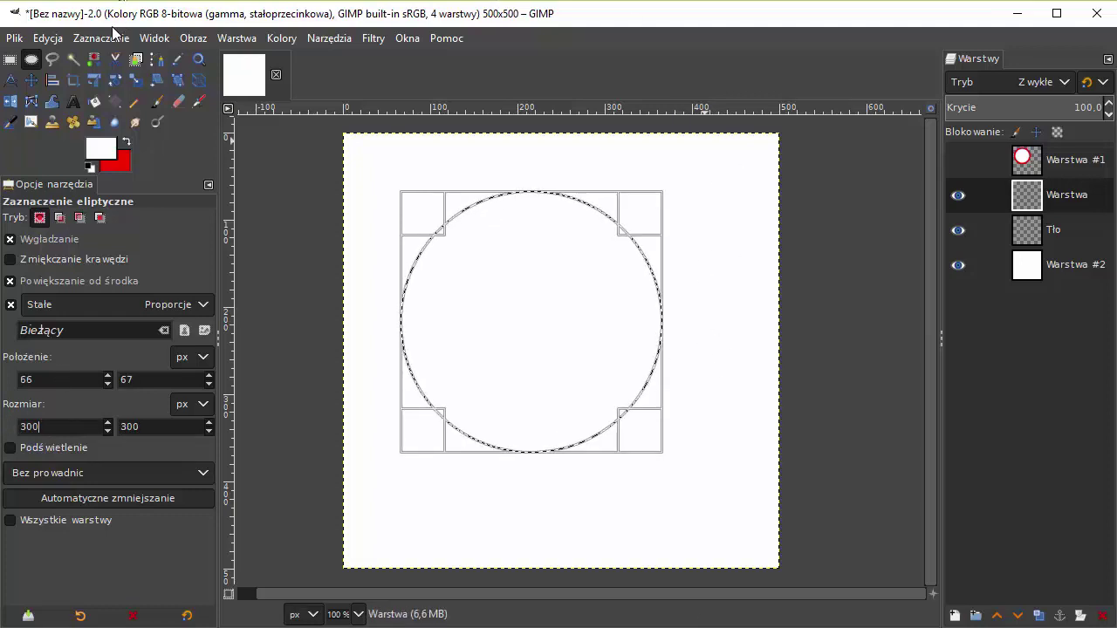
Feather the circle selection by 2 px.
click(93, 38)
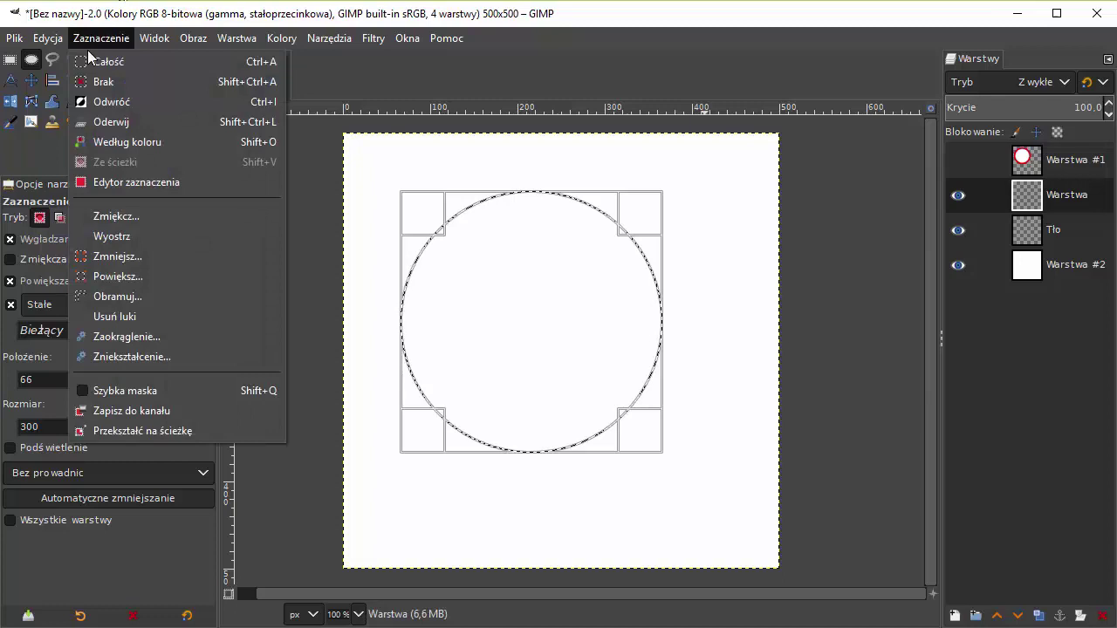
click(145, 214)
text(2)
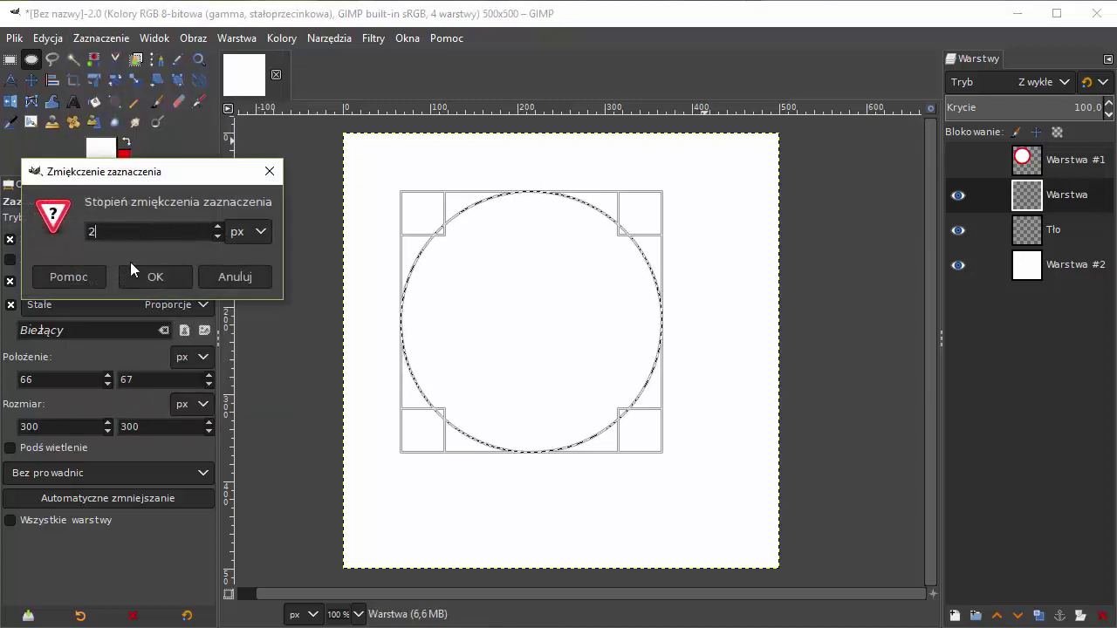
click(161, 277)
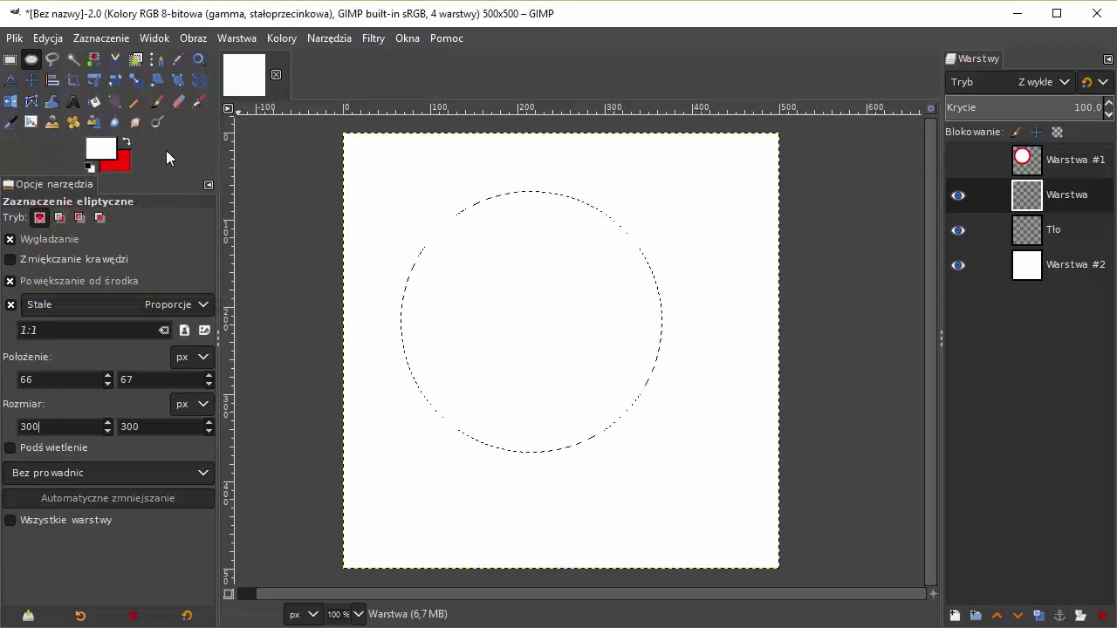
Paint the circle solid red on Warstwa, then shrink the selection to a 240×240 circle inside it.
click(157, 102)
drag(424, 294, 611, 371)
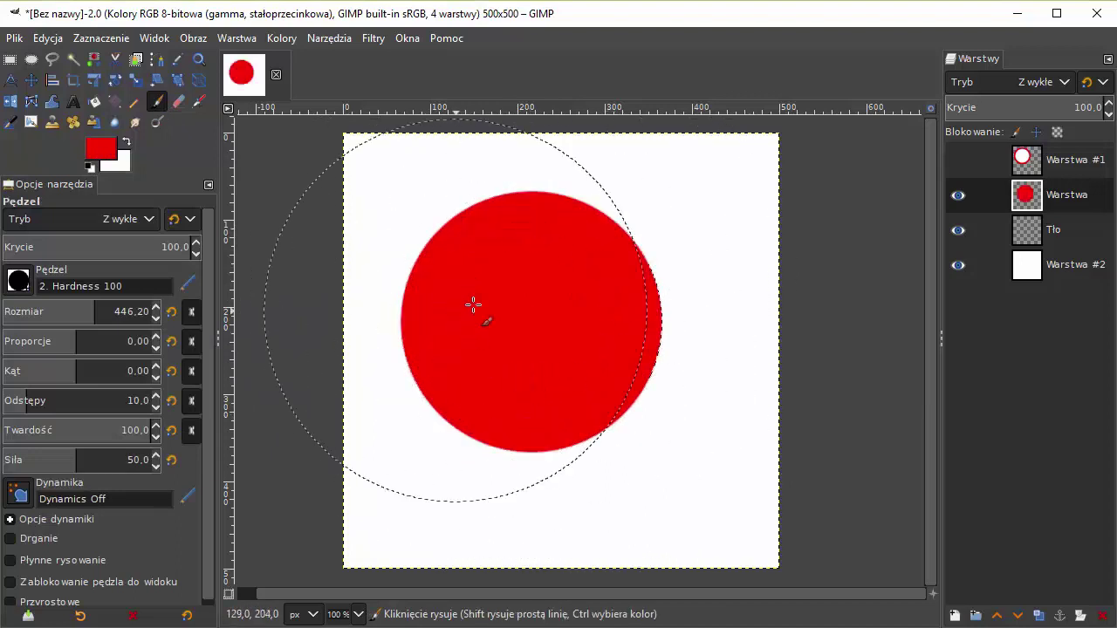
click(33, 61)
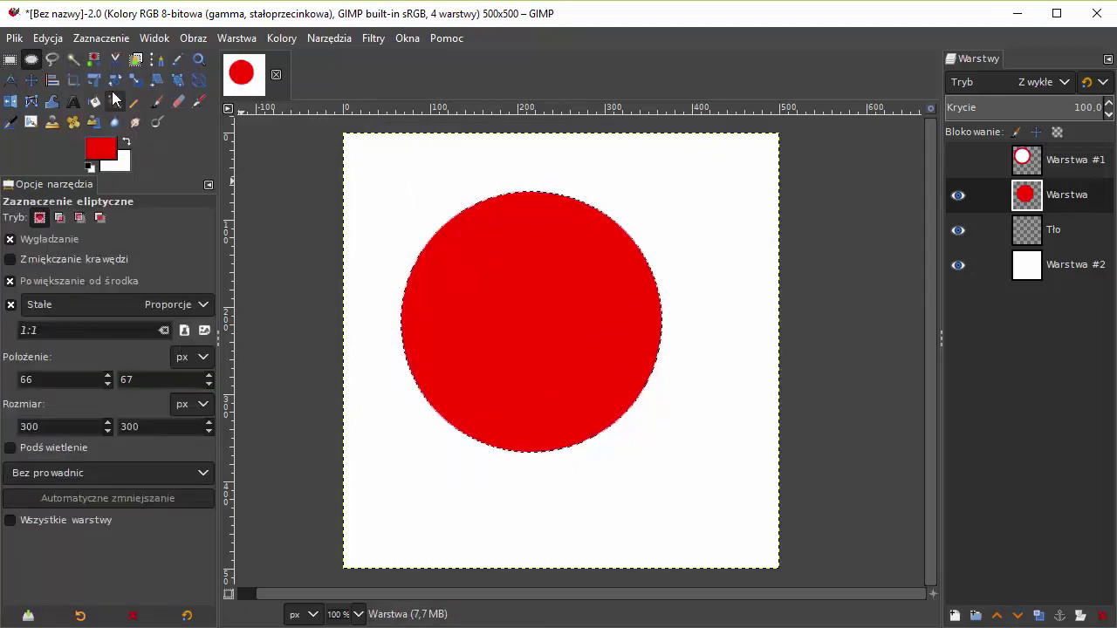
click(533, 325)
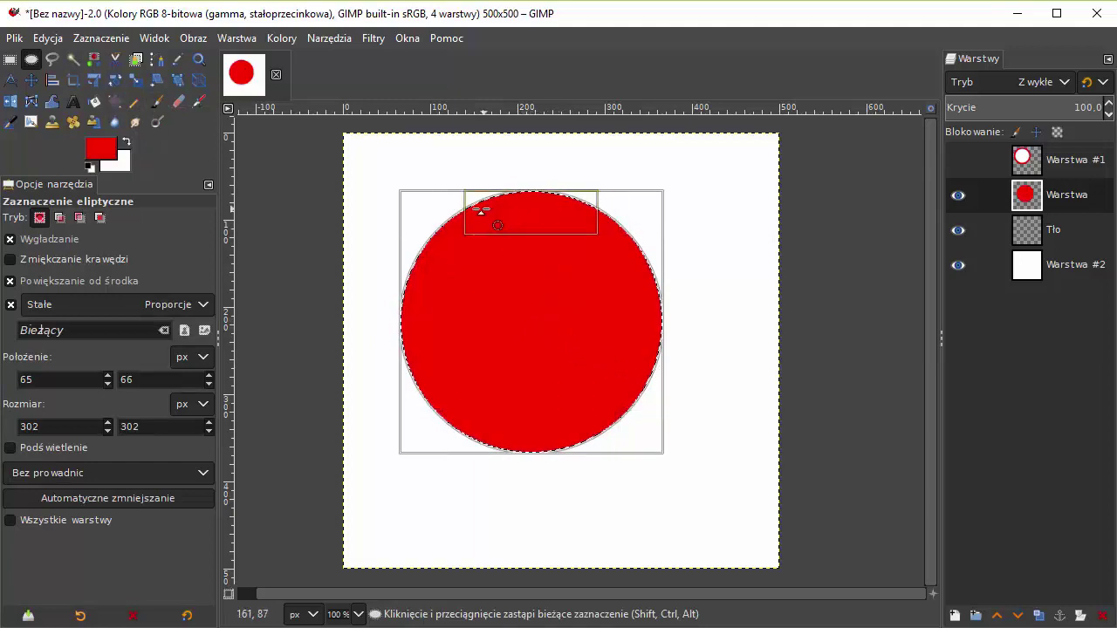
mouse_move(438, 222)
mouse_down()
mouse_move(465, 249)
mouse_move(448, 235)
mouse_up()
click(566, 302)
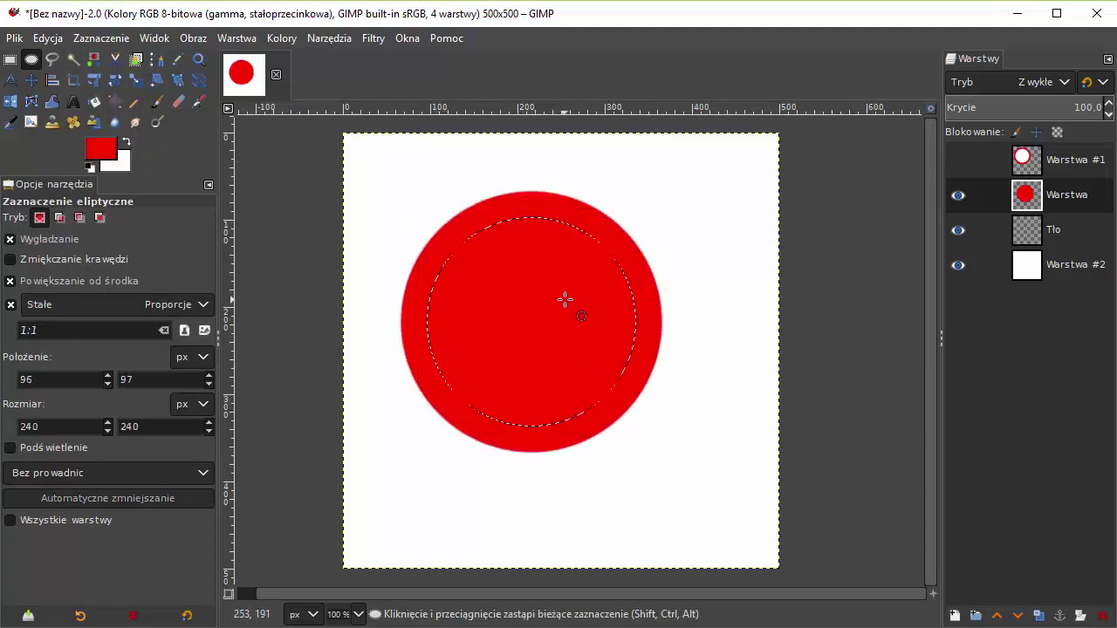
click(9, 59)
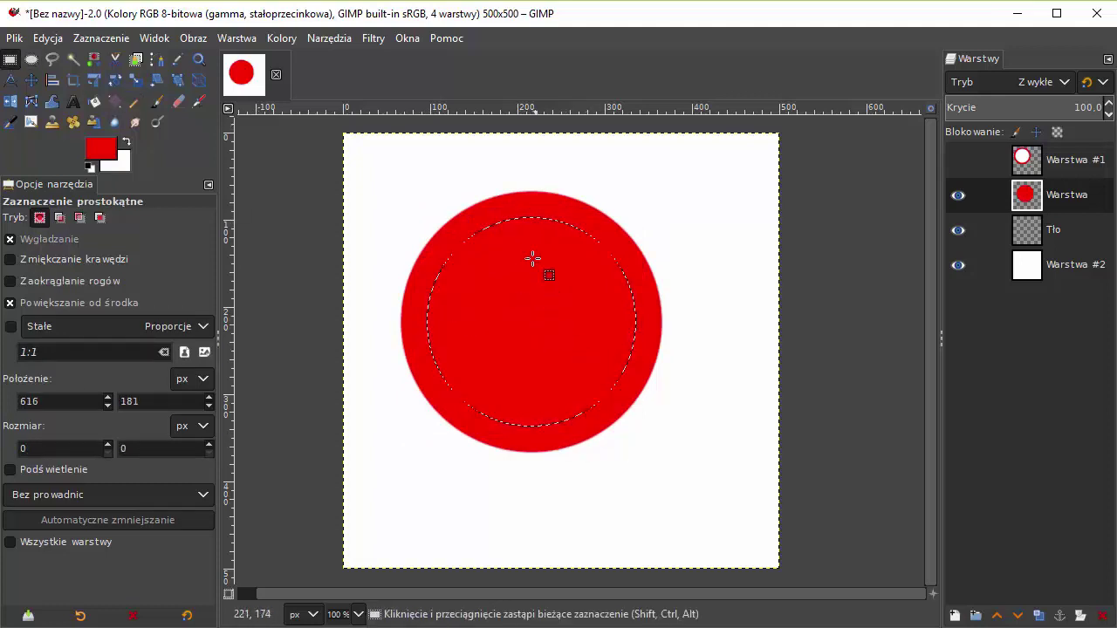
Intersect the circle with a rectangle to select a thin horizontal band about 50 px tall.
click(523, 323)
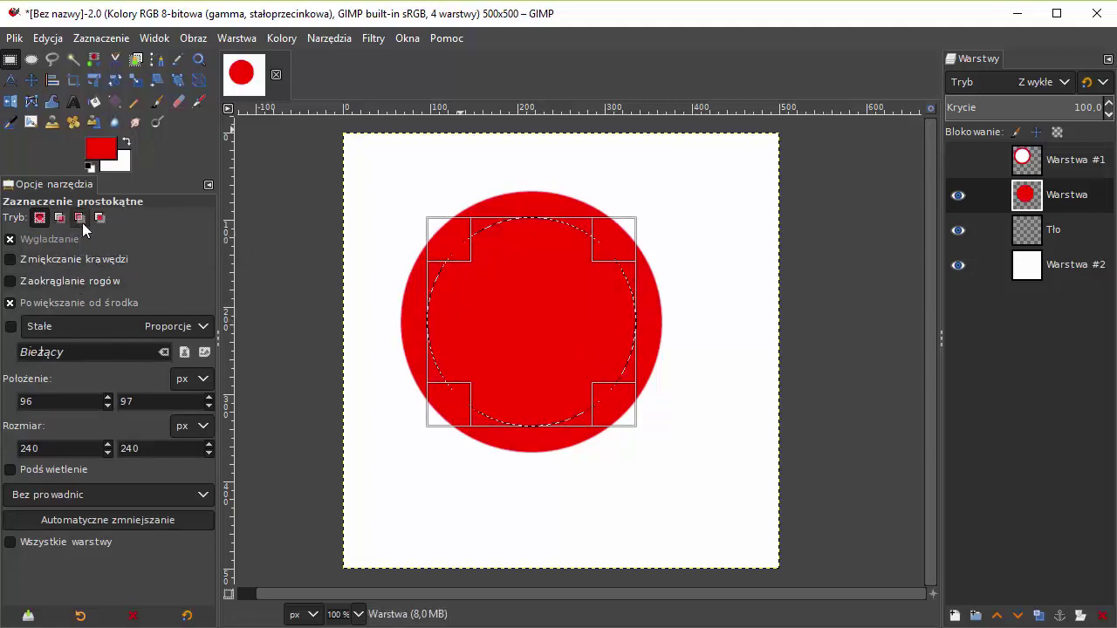
click(105, 221)
drag(537, 240, 540, 302)
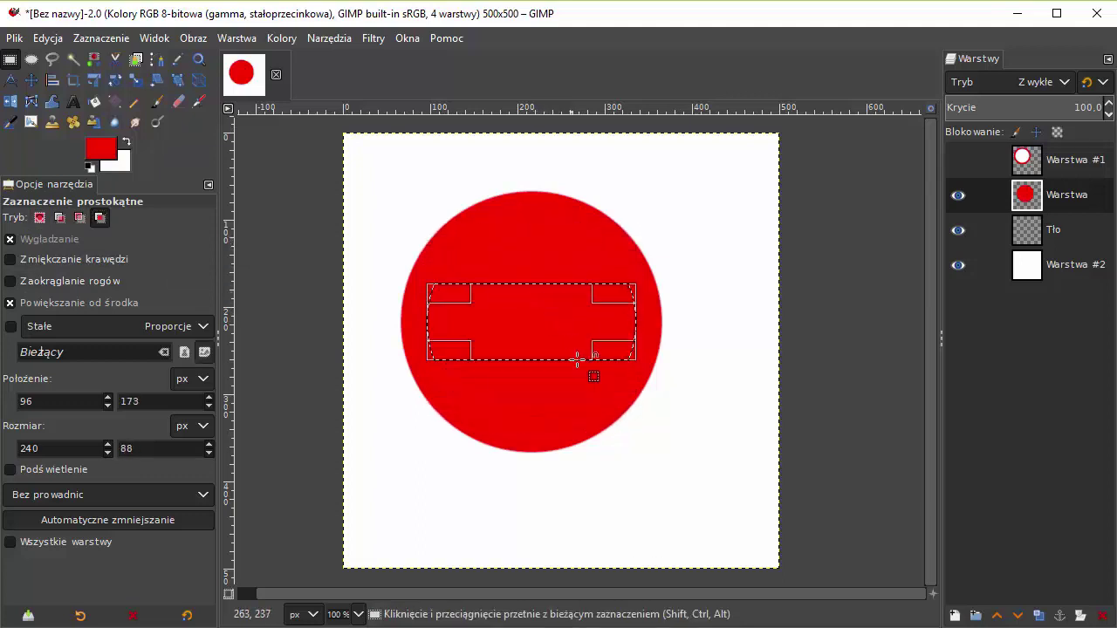
drag(534, 290, 530, 311)
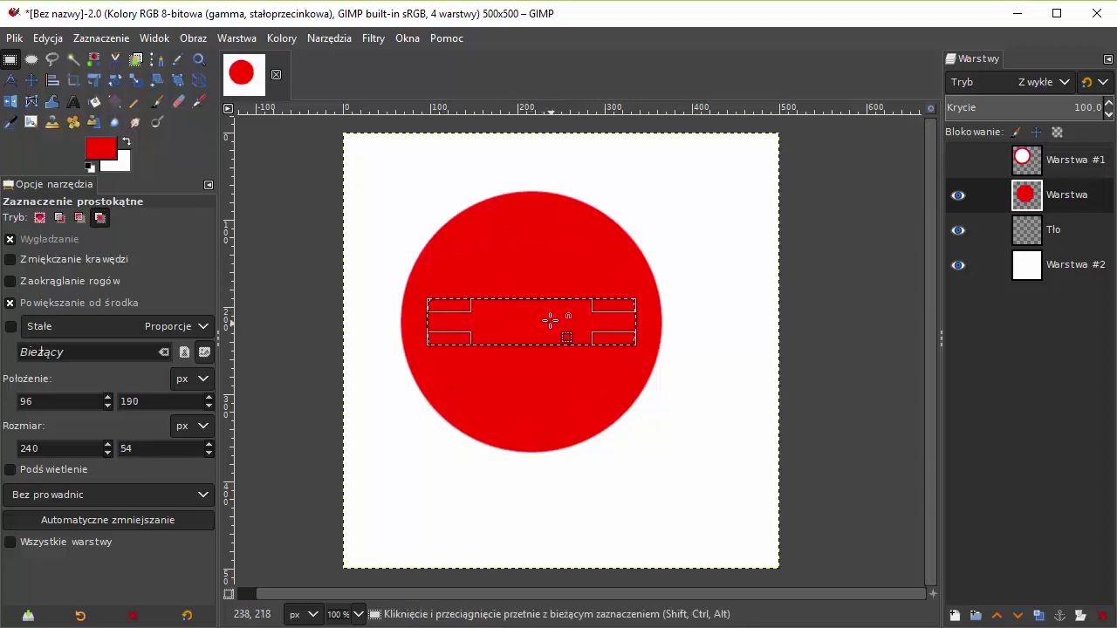
drag(535, 309, 542, 296)
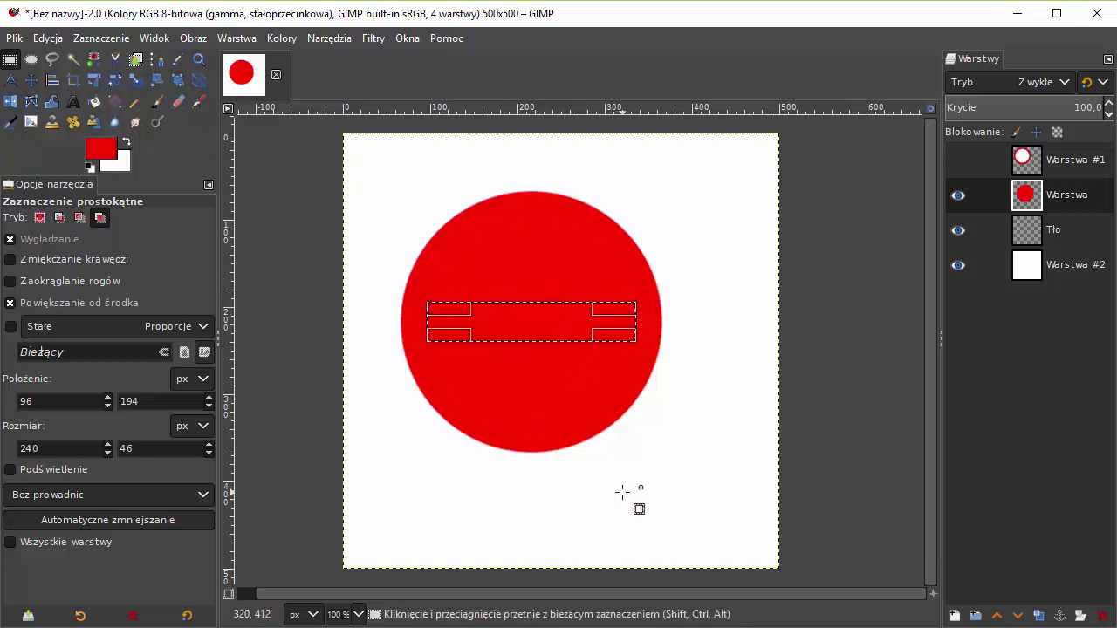
Paint the selected band white with the Paintbrush.
click(158, 102)
drag(378, 343, 643, 361)
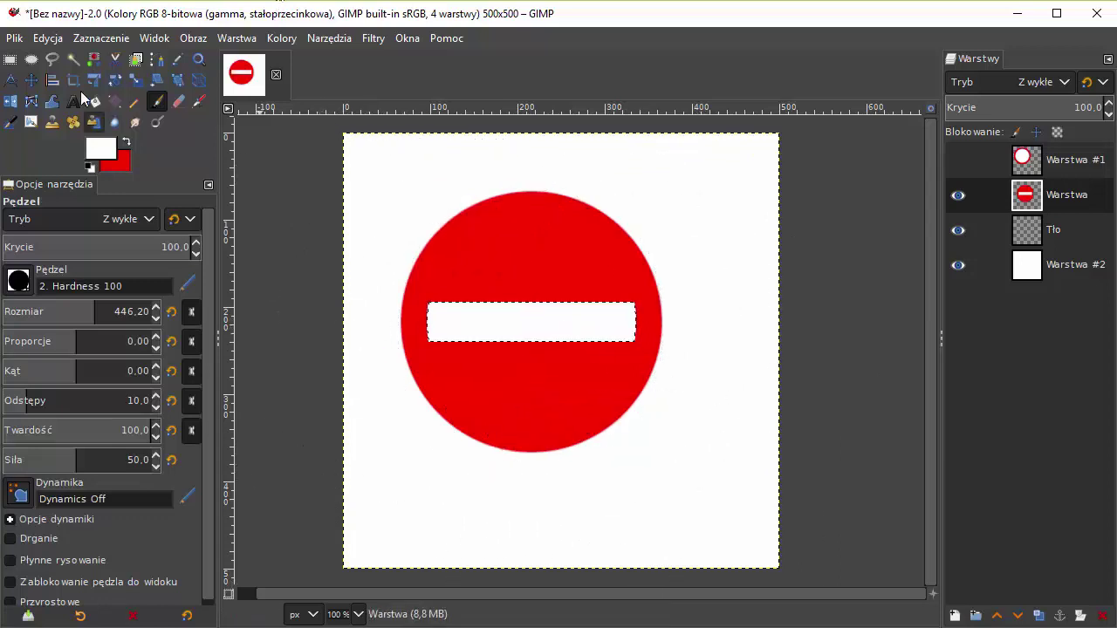
key(r)
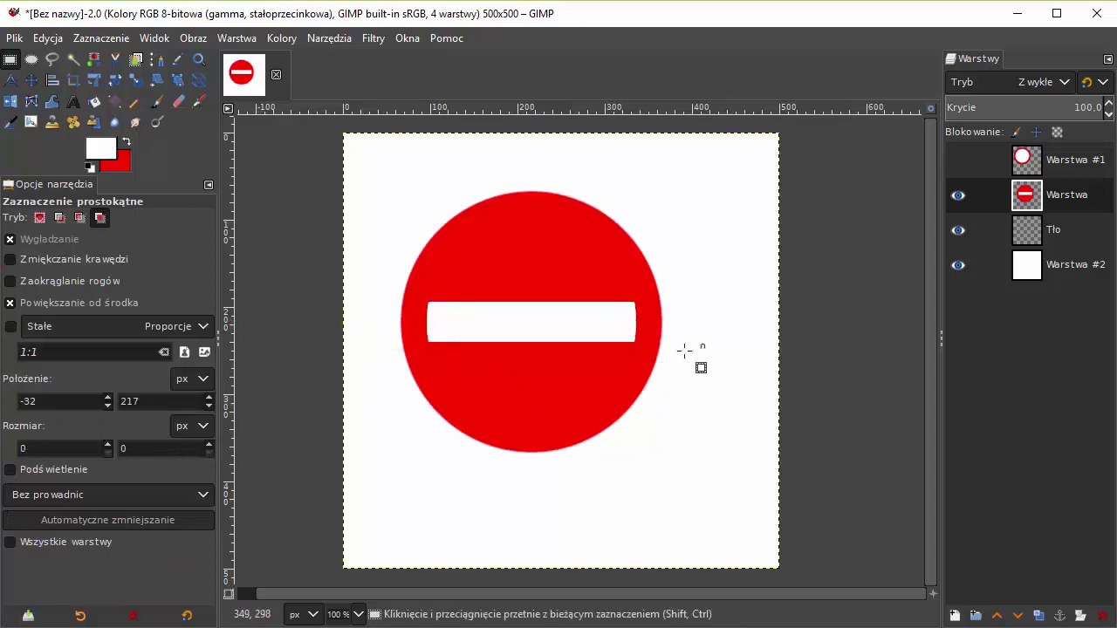
Hide the ring layer Warstwa #1 and the no-entry sign layer Warstwa.
click(958, 160)
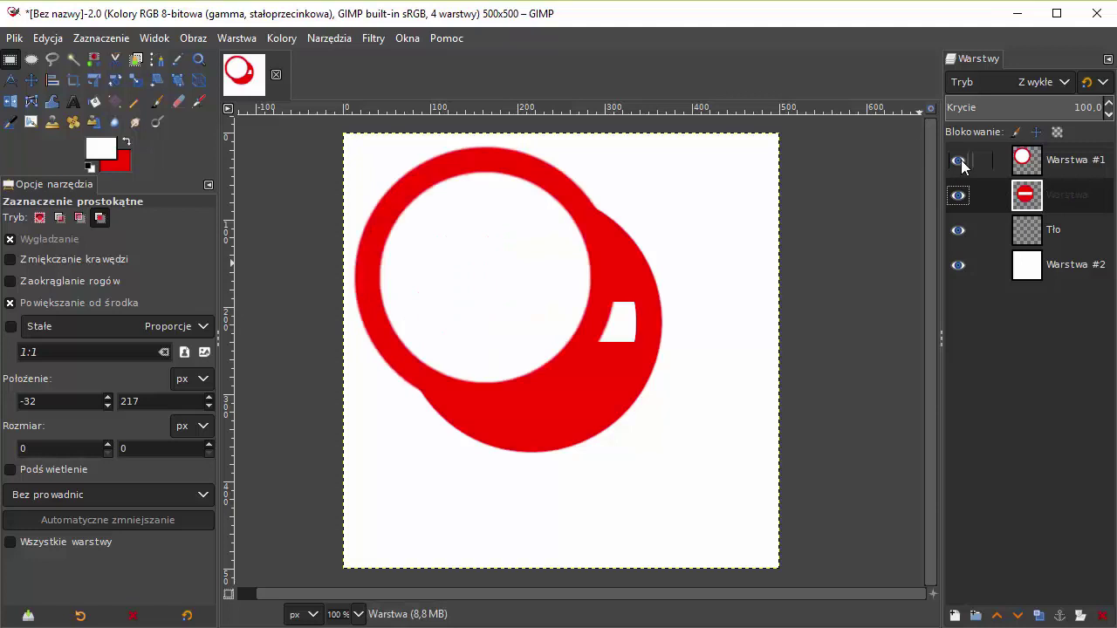
click(960, 161)
click(960, 162)
click(959, 162)
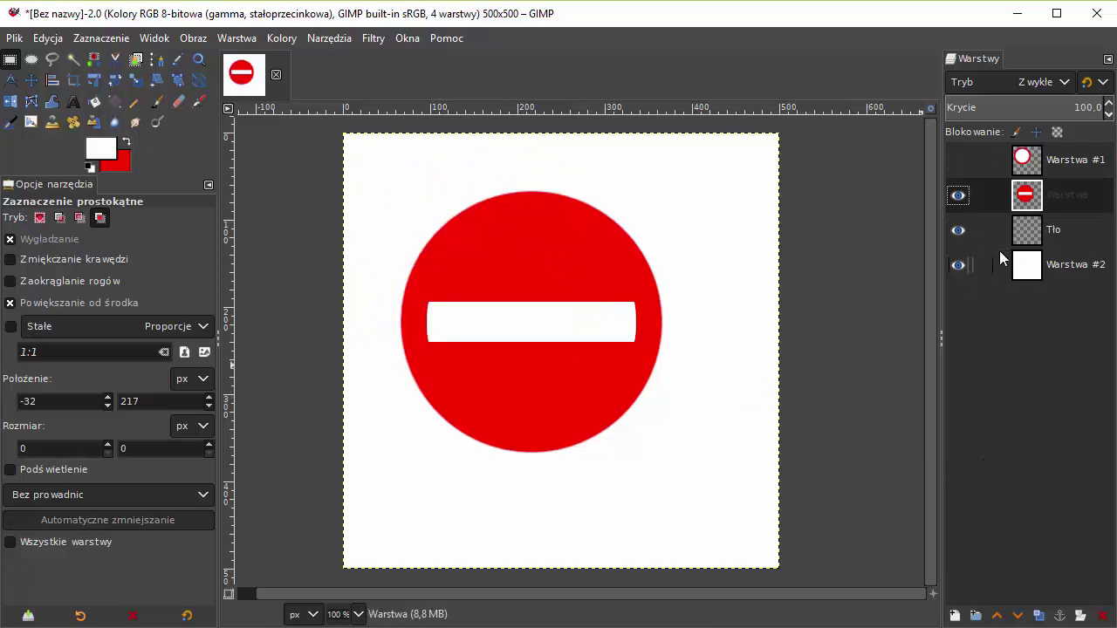
click(959, 195)
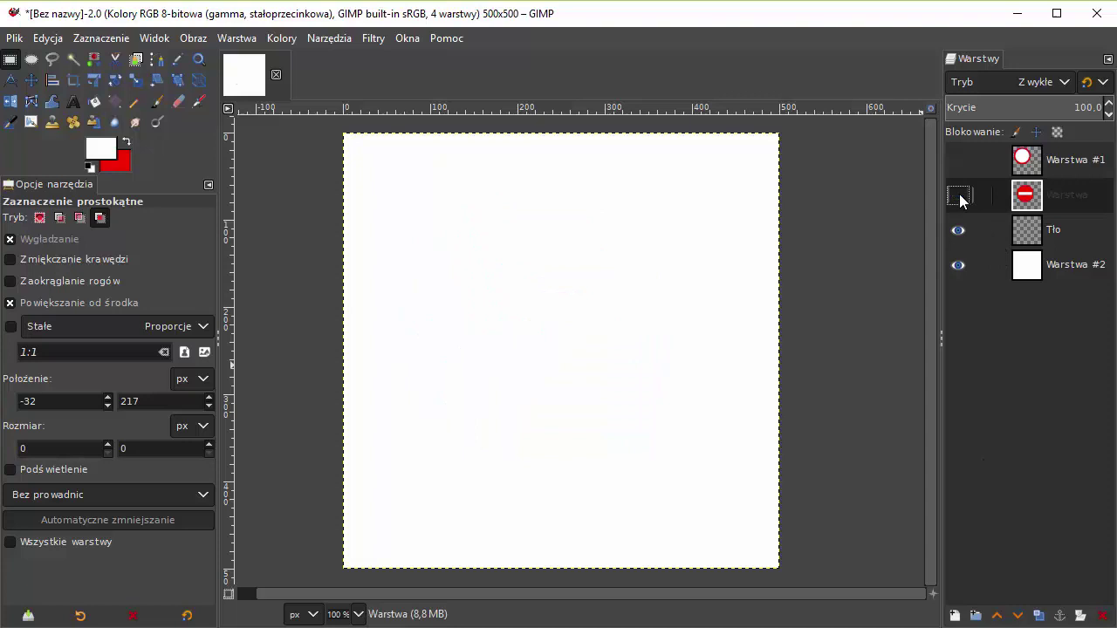
Make the white background layer Tło the active layer.
click(1065, 235)
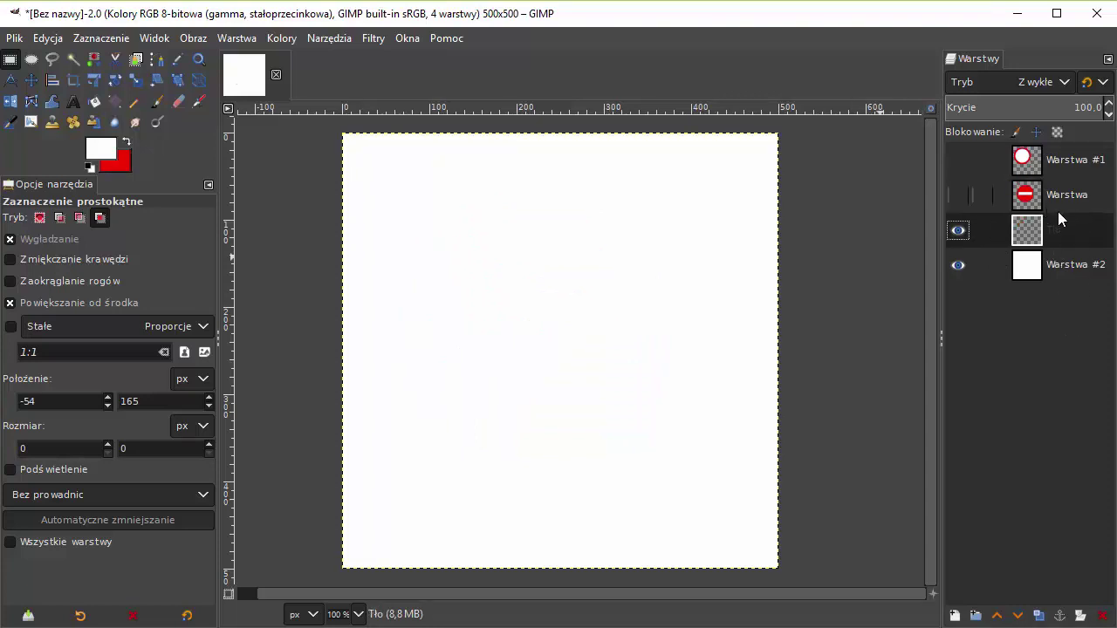
click(1054, 193)
click(1052, 159)
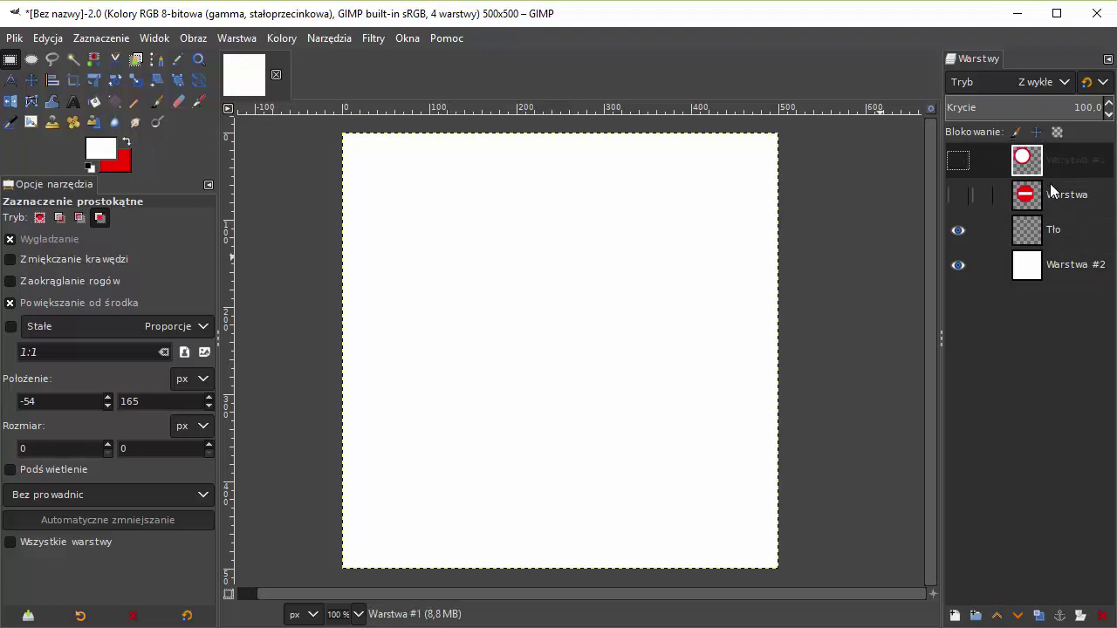
click(1051, 192)
click(1058, 232)
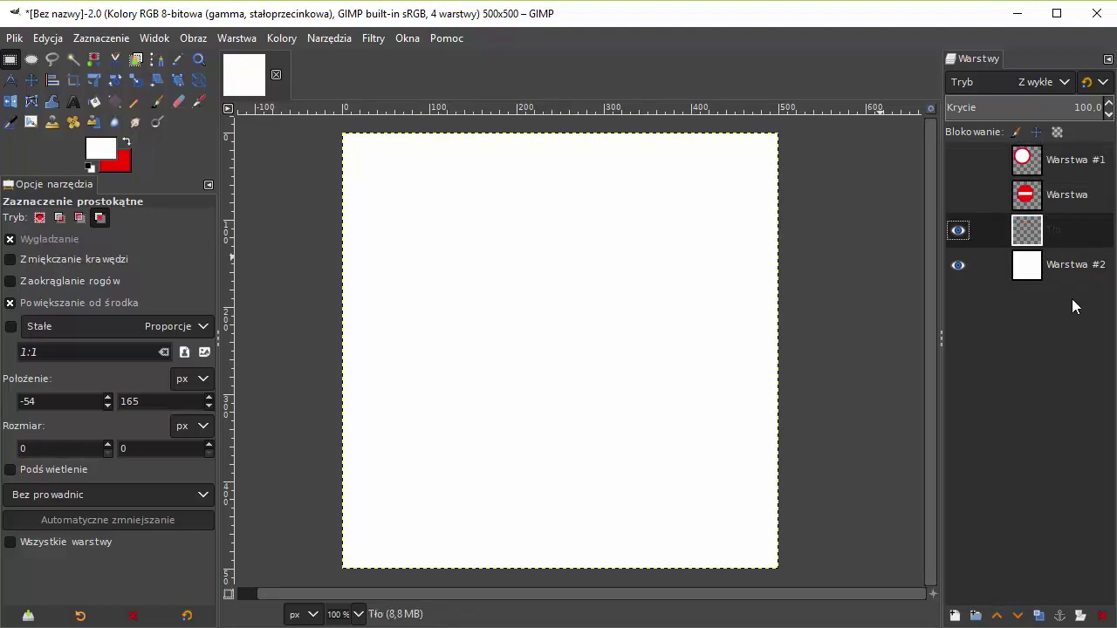
Draw a 300×300 px elliptical selection centred on the canvas.
click(35, 58)
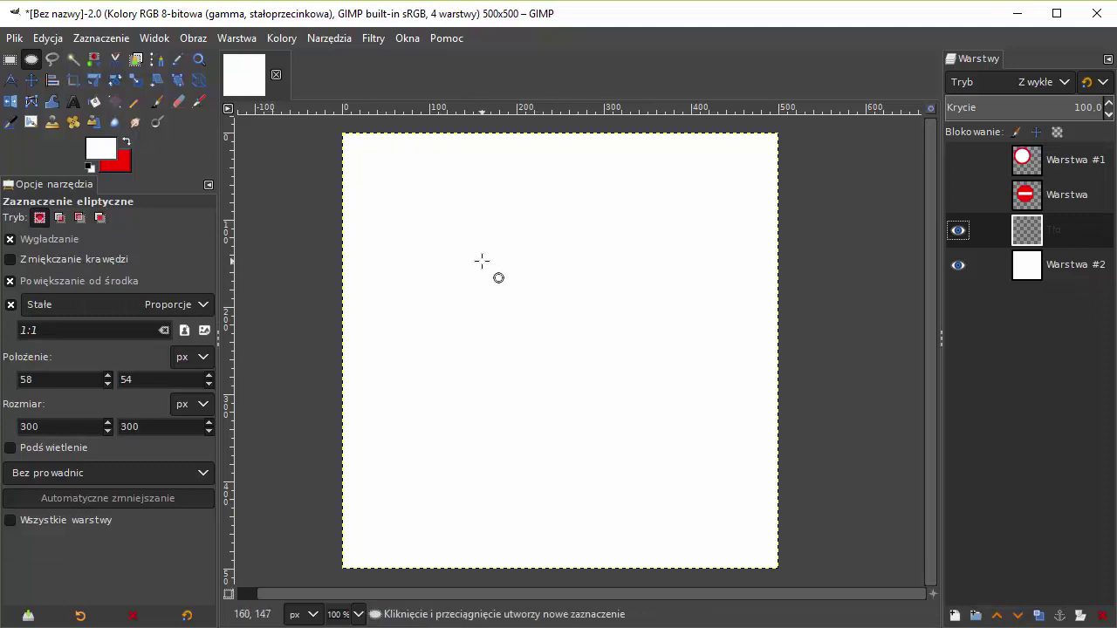
drag(413, 232, 521, 340)
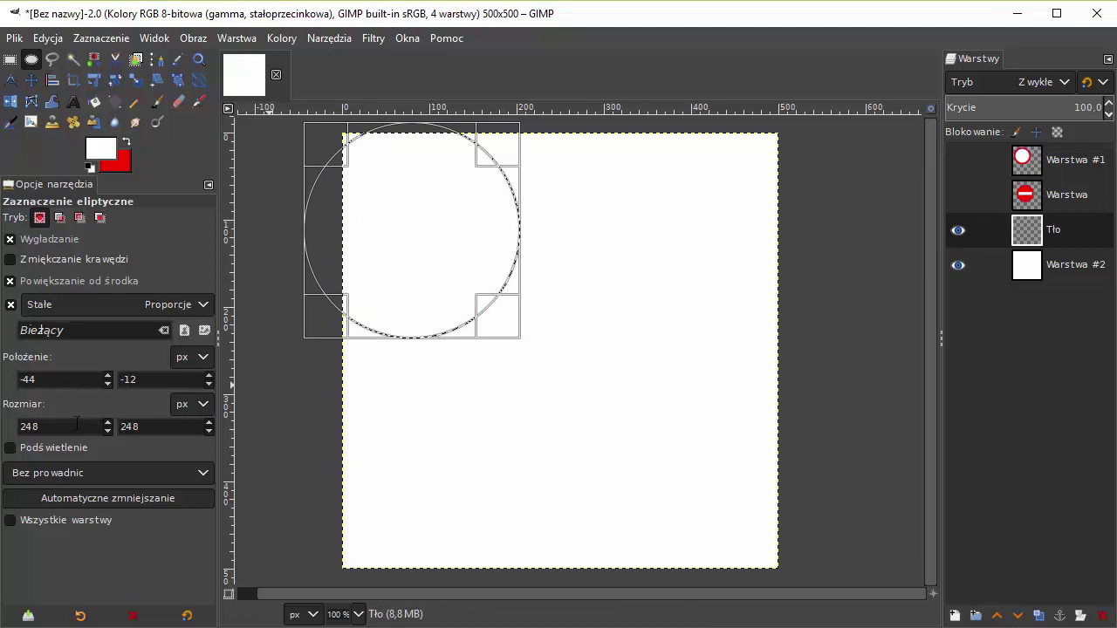
text(00)
key(Tab)
drag(411, 228, 517, 321)
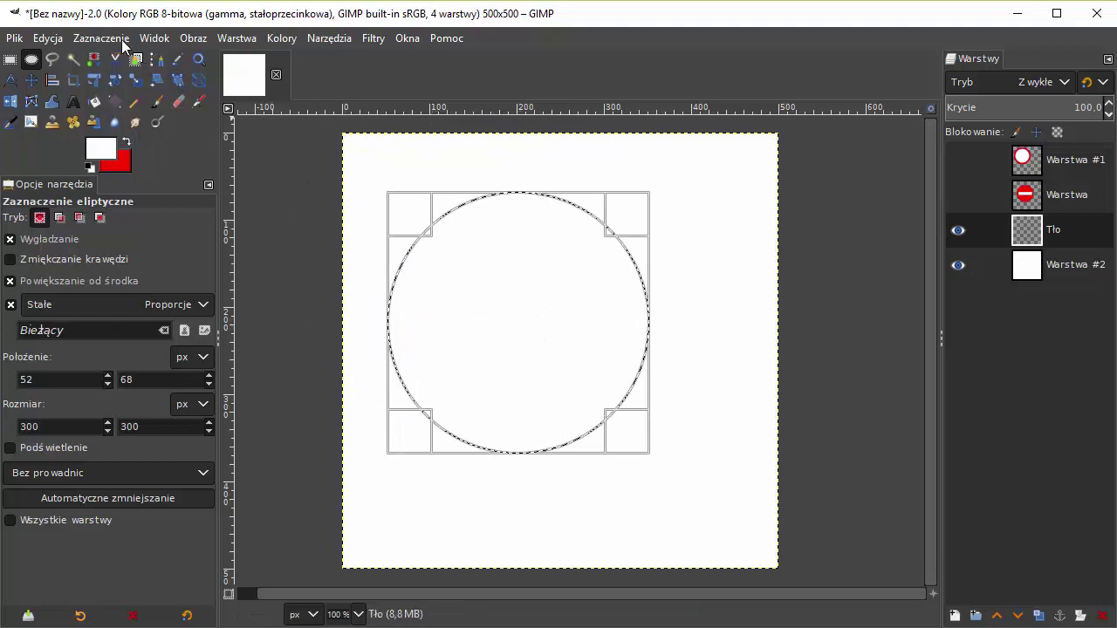
Feather the circle selection by 2 px.
click(108, 39)
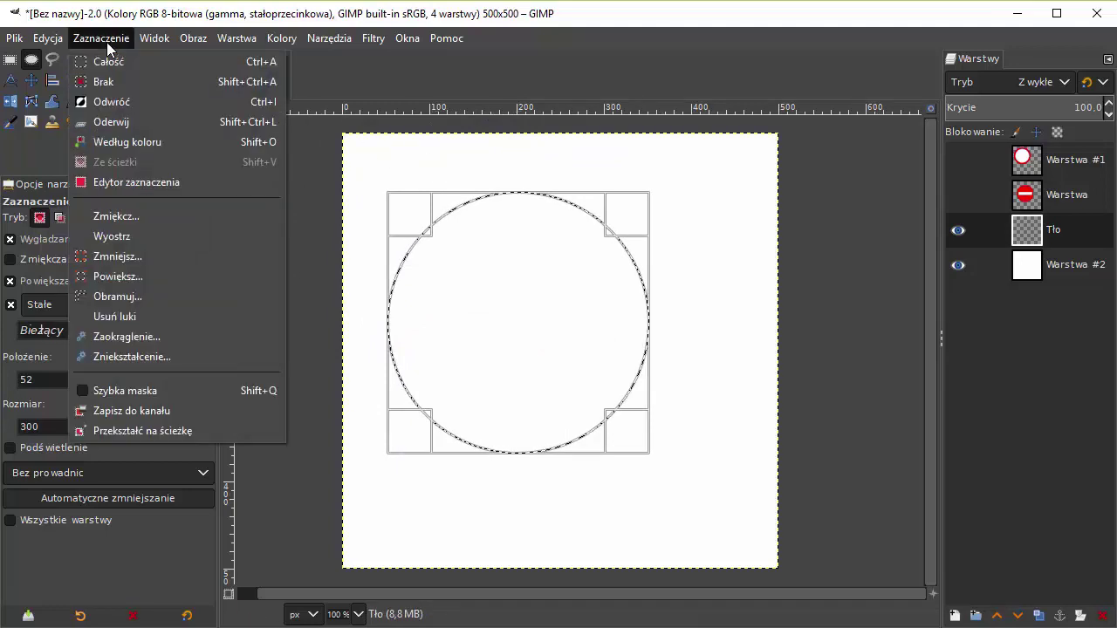
click(152, 210)
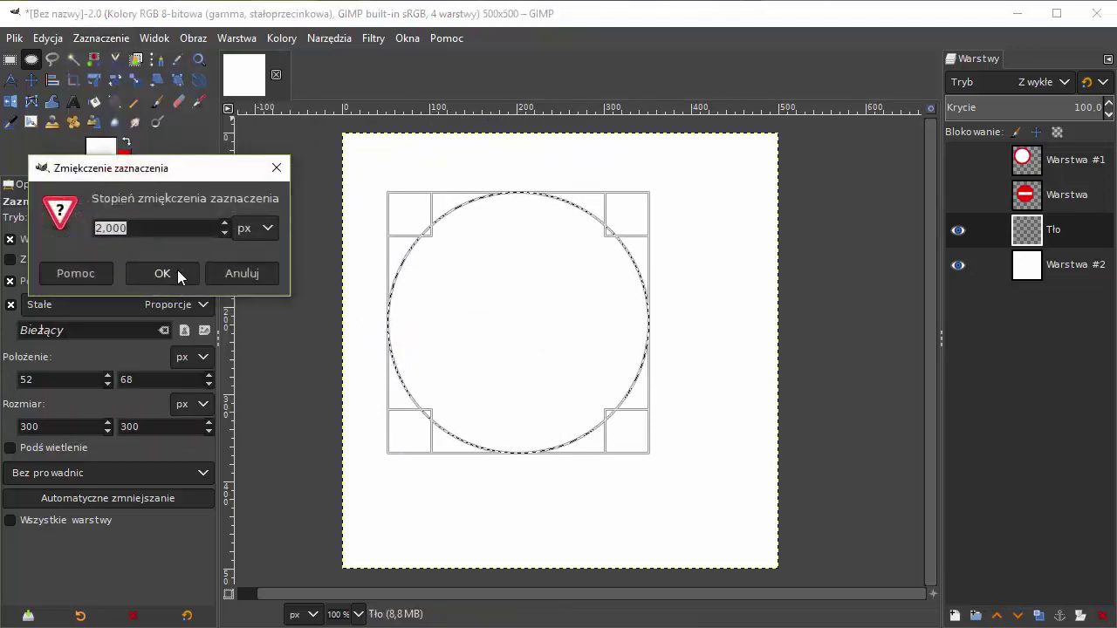
click(177, 274)
Set the foreground to 191919 and brush-paint the circle selection solid dark grey.
click(103, 148)
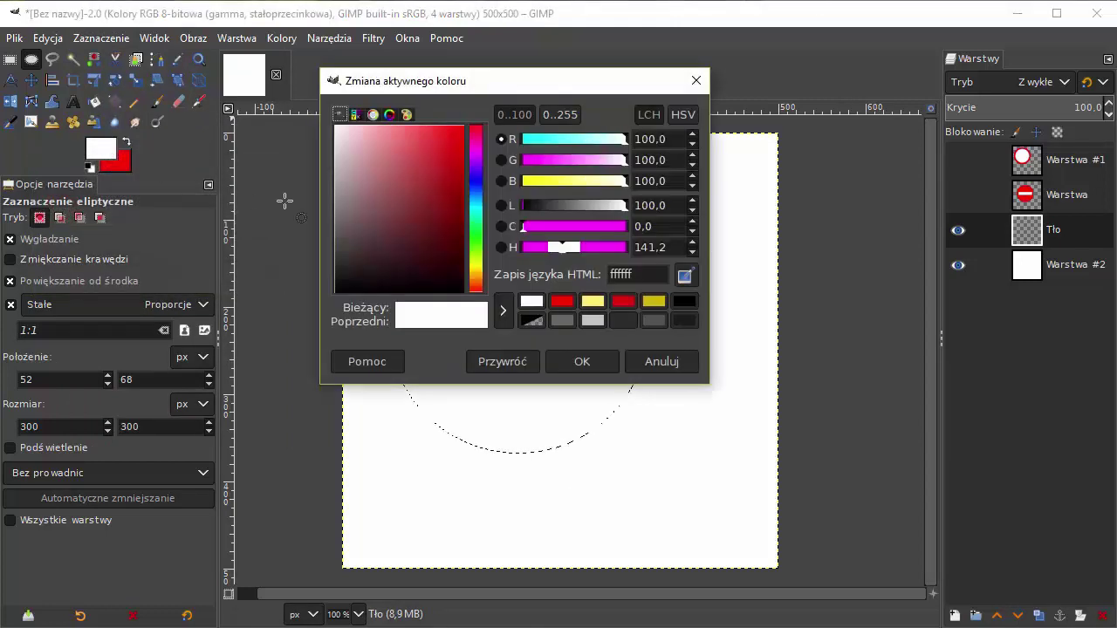
click(690, 319)
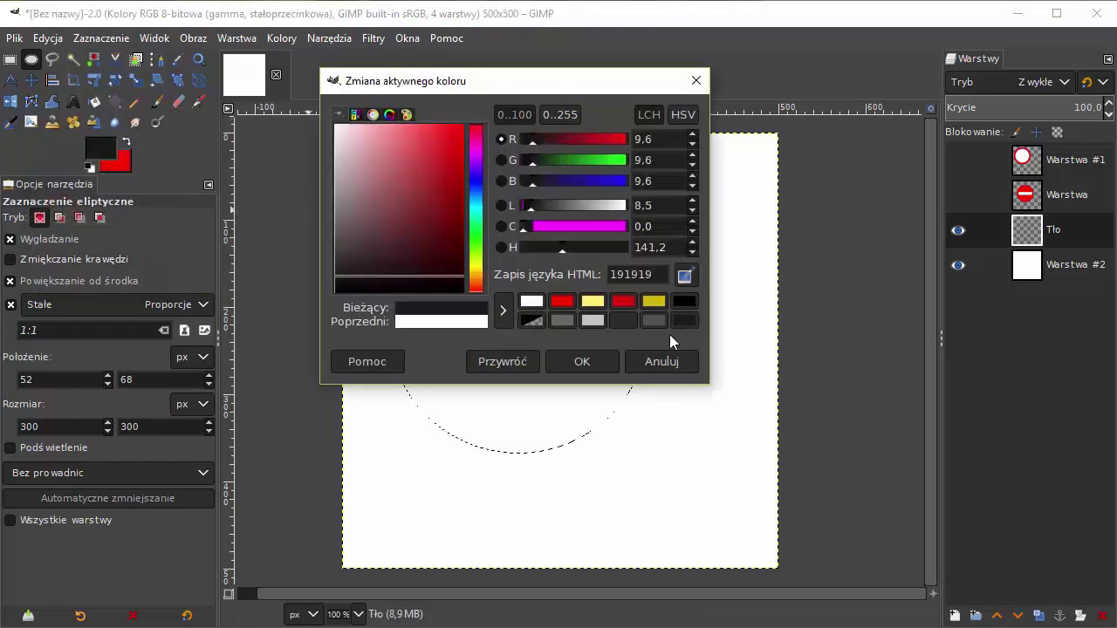
click(593, 361)
click(158, 104)
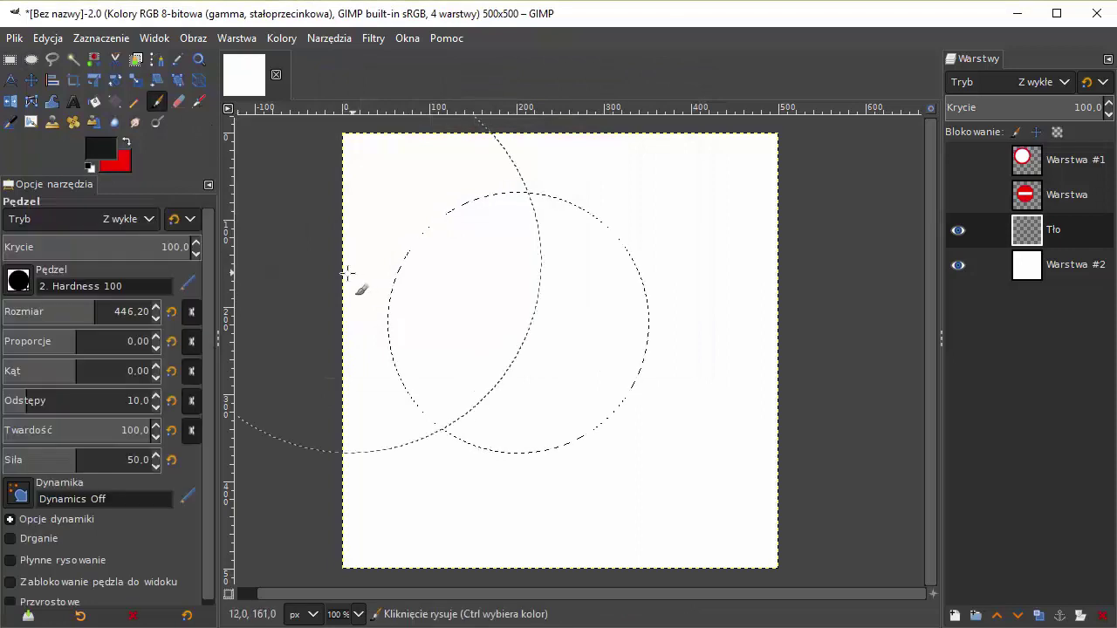
mouse_move(358, 287)
mouse_down()
mouse_move(396, 242)
mouse_move(553, 289)
mouse_move(543, 385)
mouse_up()
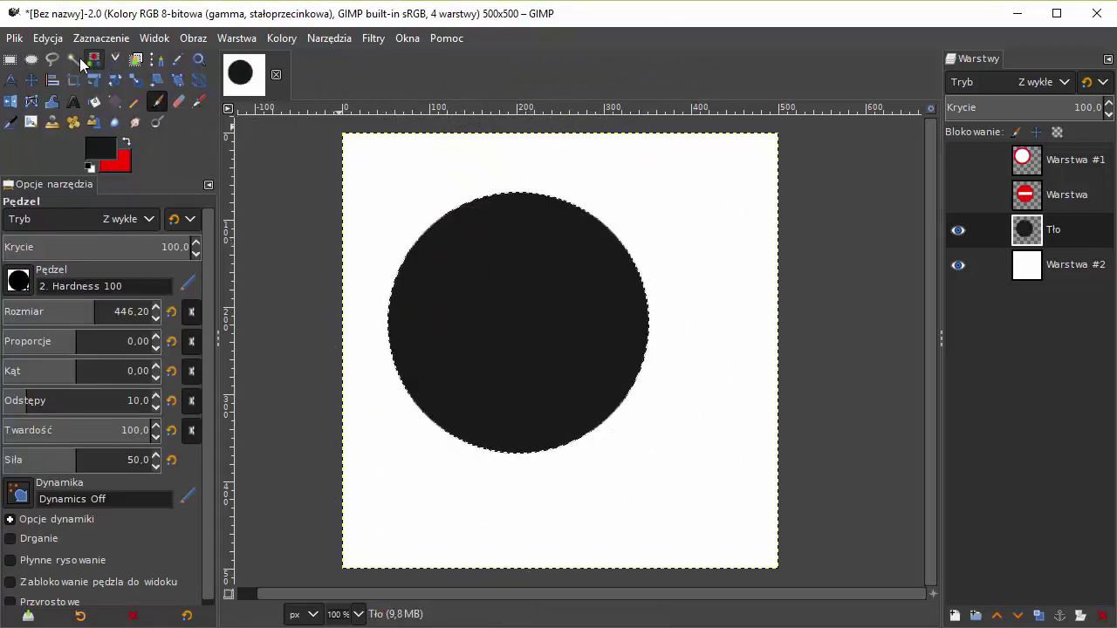
click(30, 60)
Resize the circle selection to 291×291 px at 57, 73, just inside the dark disc.
click(485, 298)
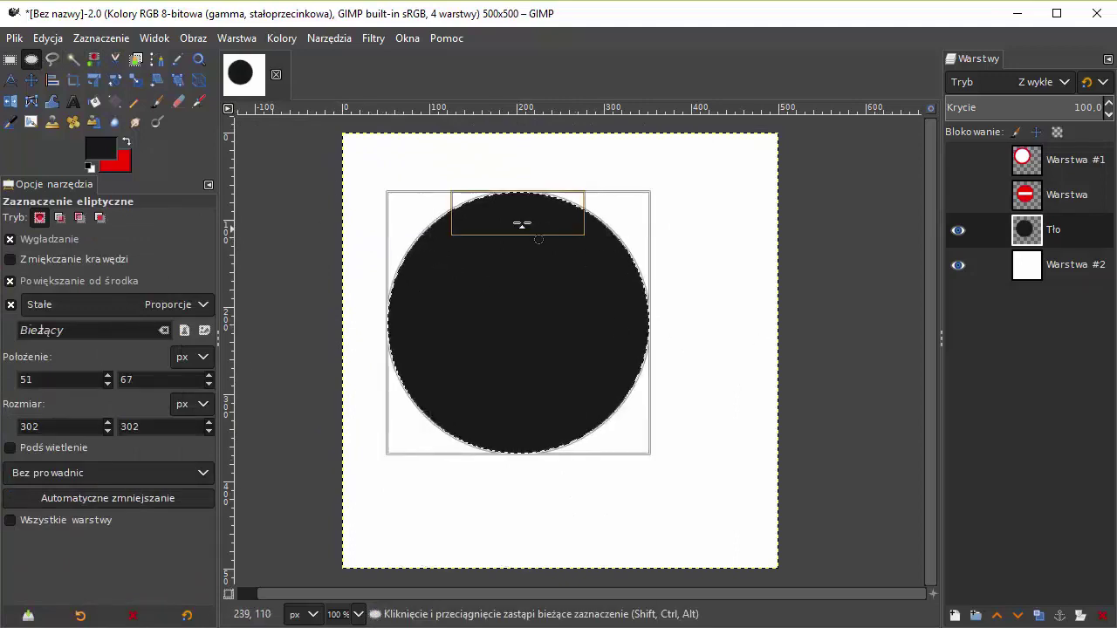
drag(419, 209, 422, 212)
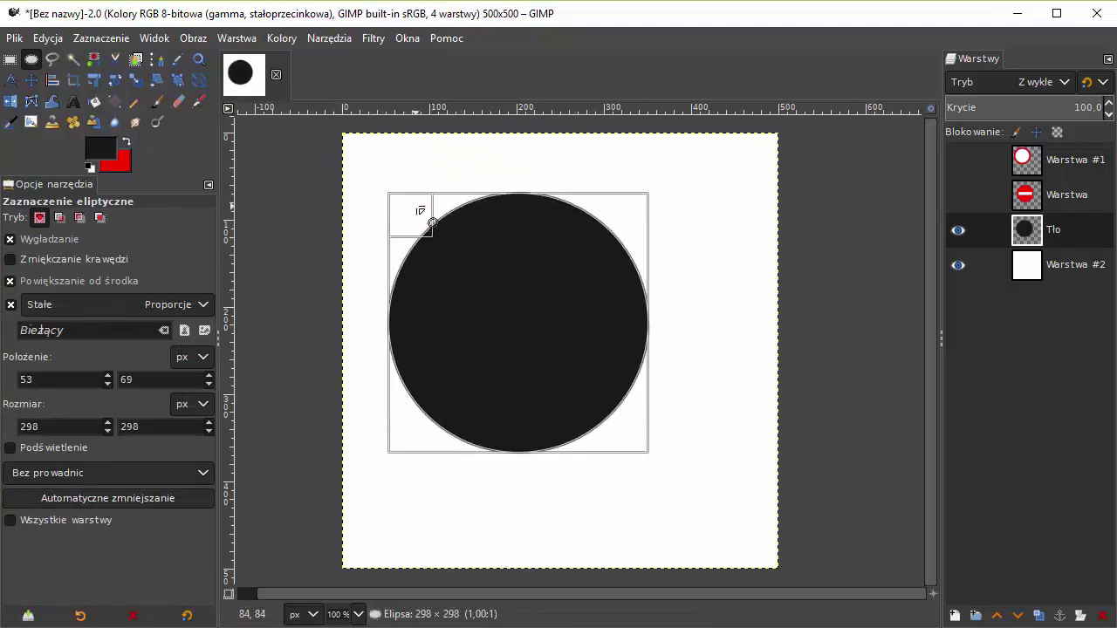
ctrl+scroll(495, 211, up, 3)
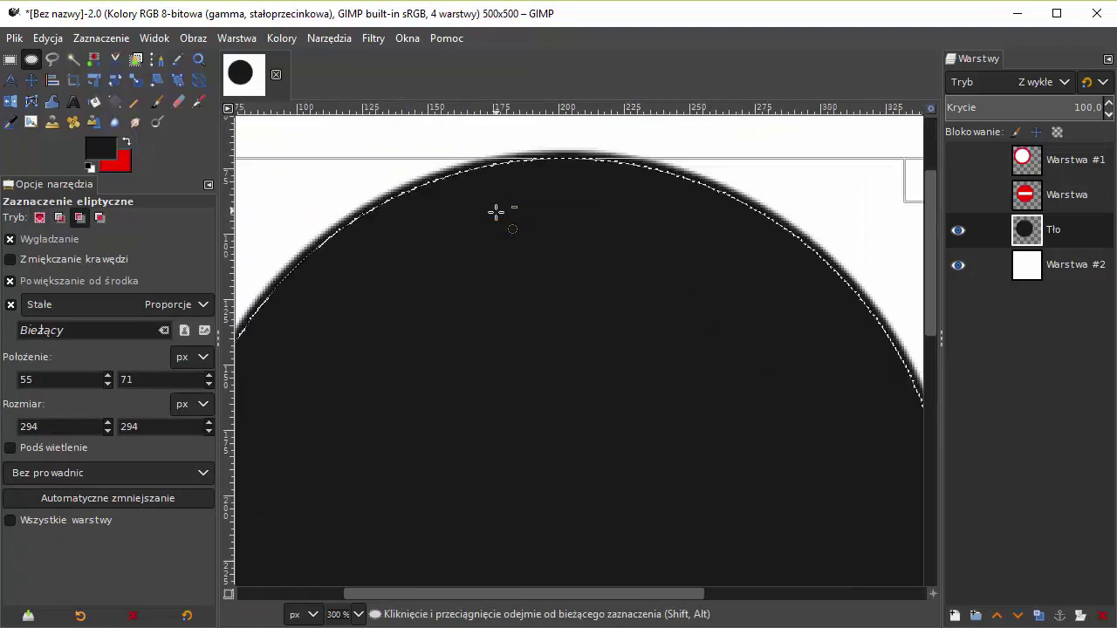
ctrl+scroll(731, 246, down, 1)
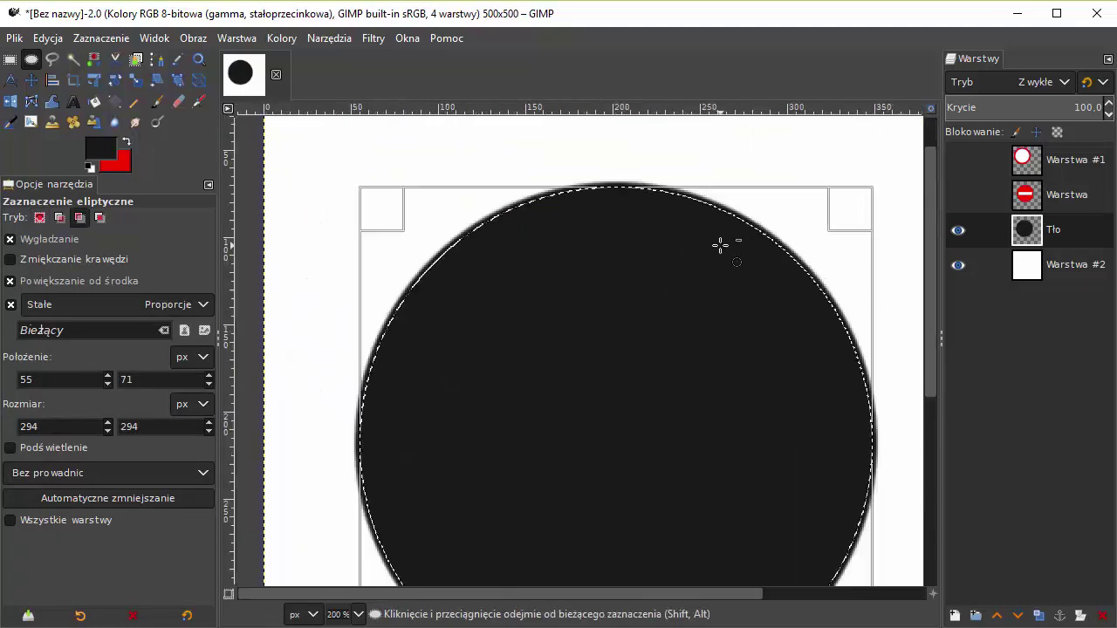
drag(393, 211, 400, 217)
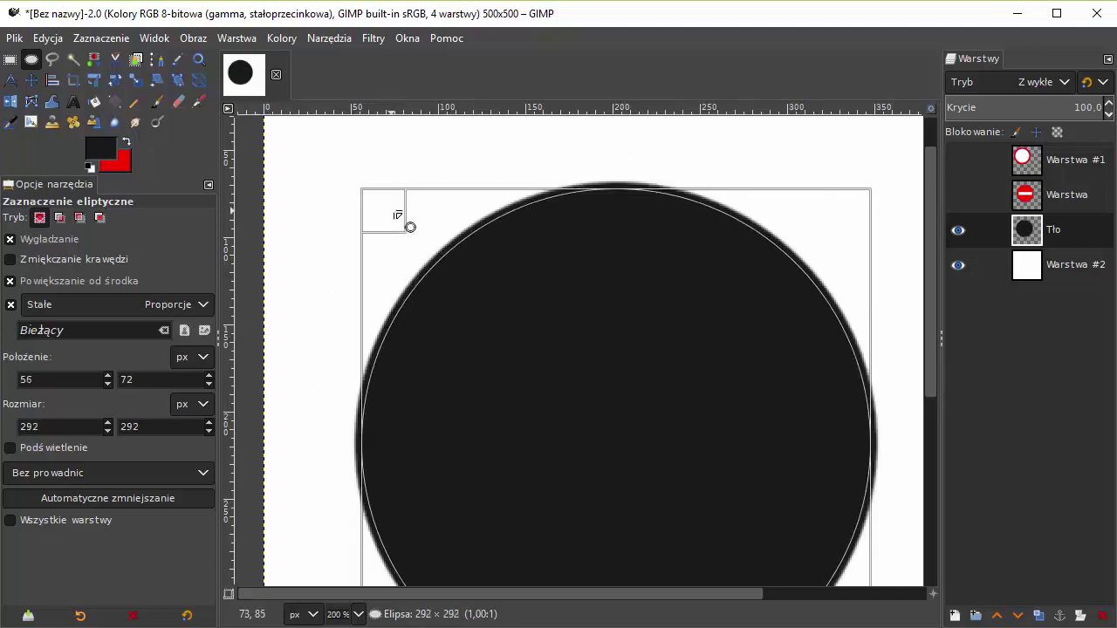
drag(398, 217, 394, 214)
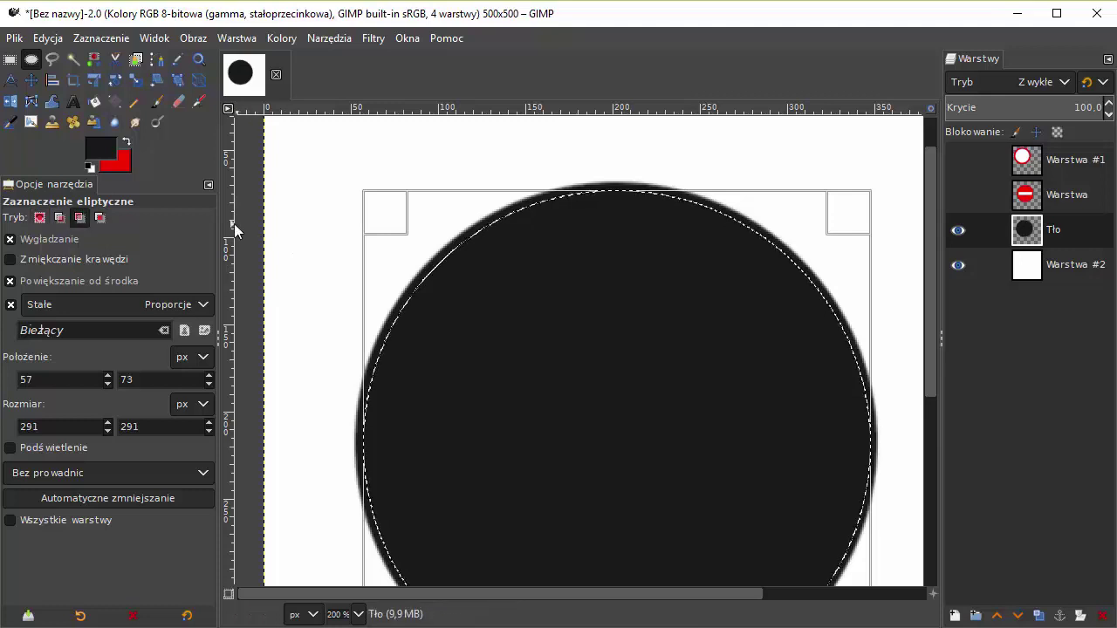
scroll(356, 244, down, 1)
scroll(360, 242, down, 1)
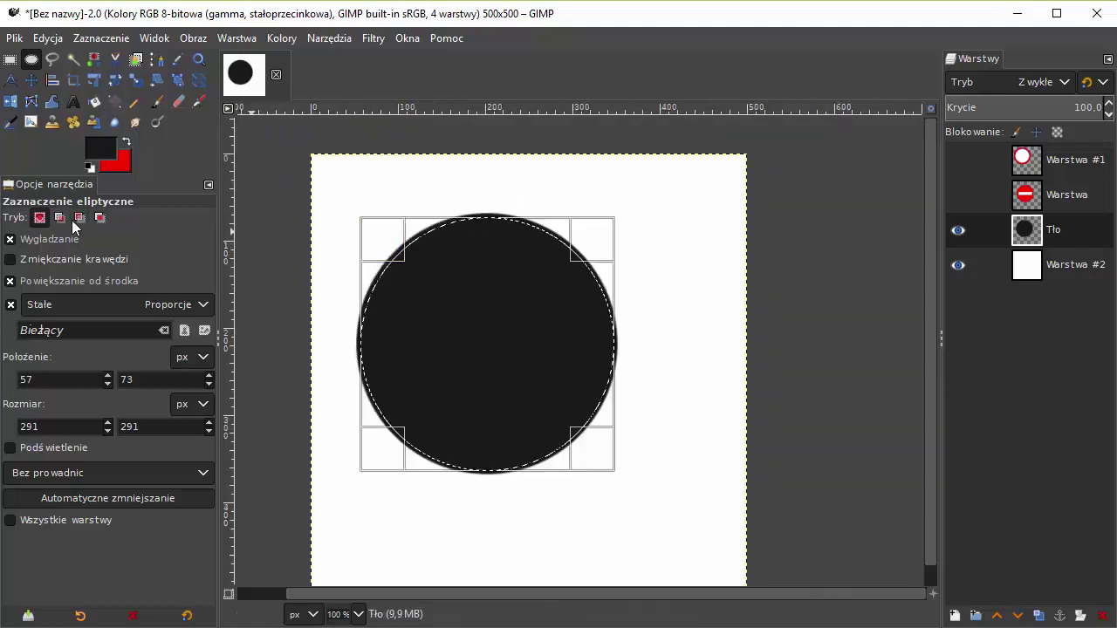
Set the foreground to white ffffff and paint over the inside of the circle selection.
click(100, 151)
drag(349, 209, 306, 109)
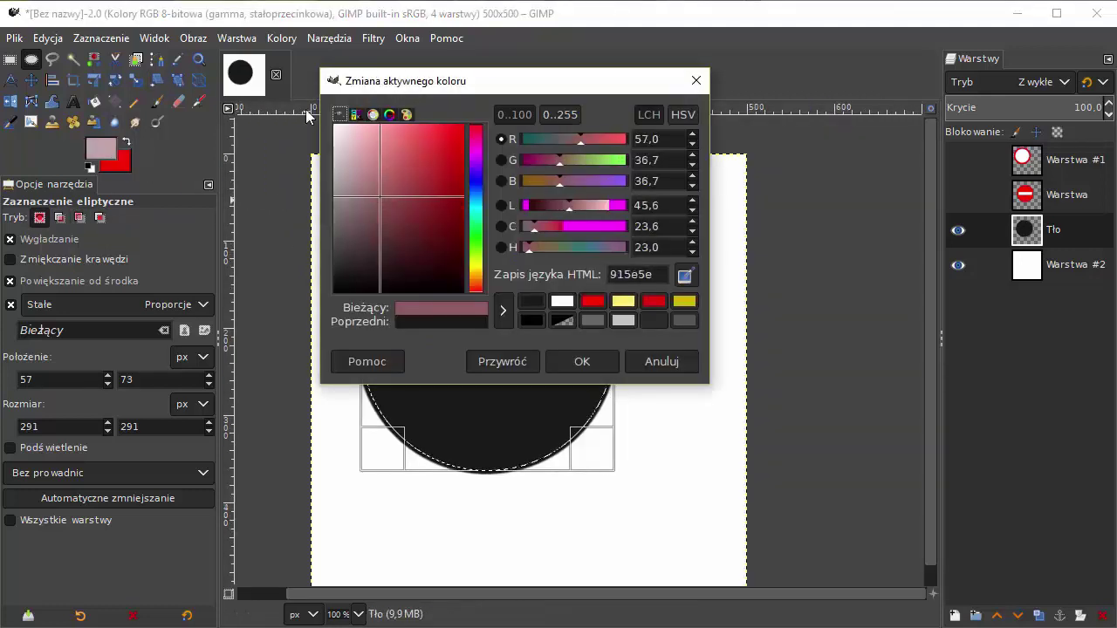
click(580, 362)
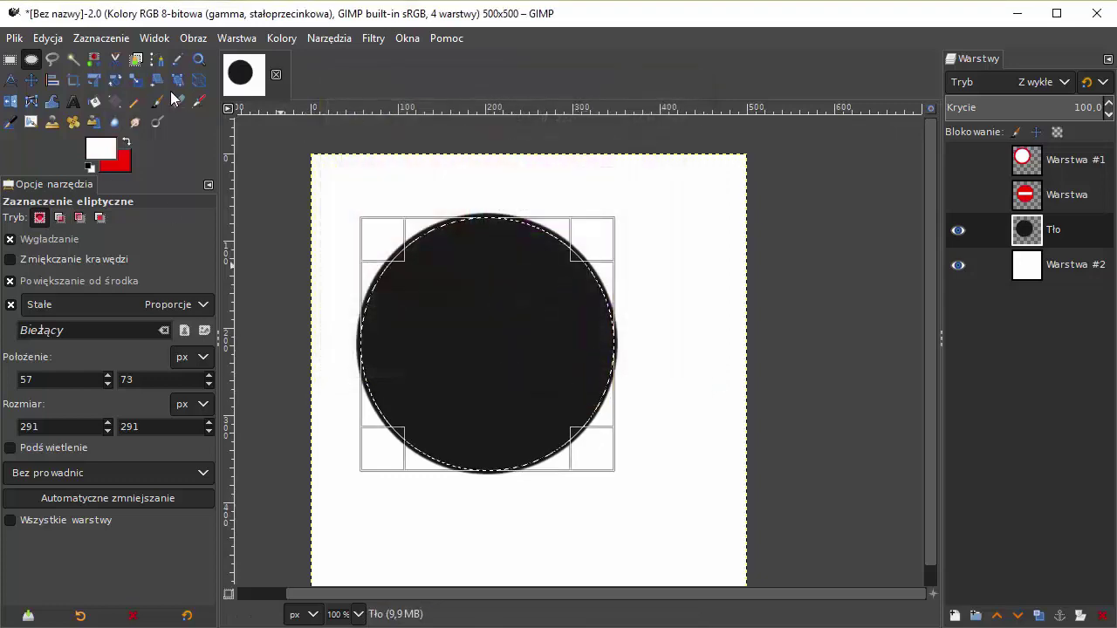
click(157, 102)
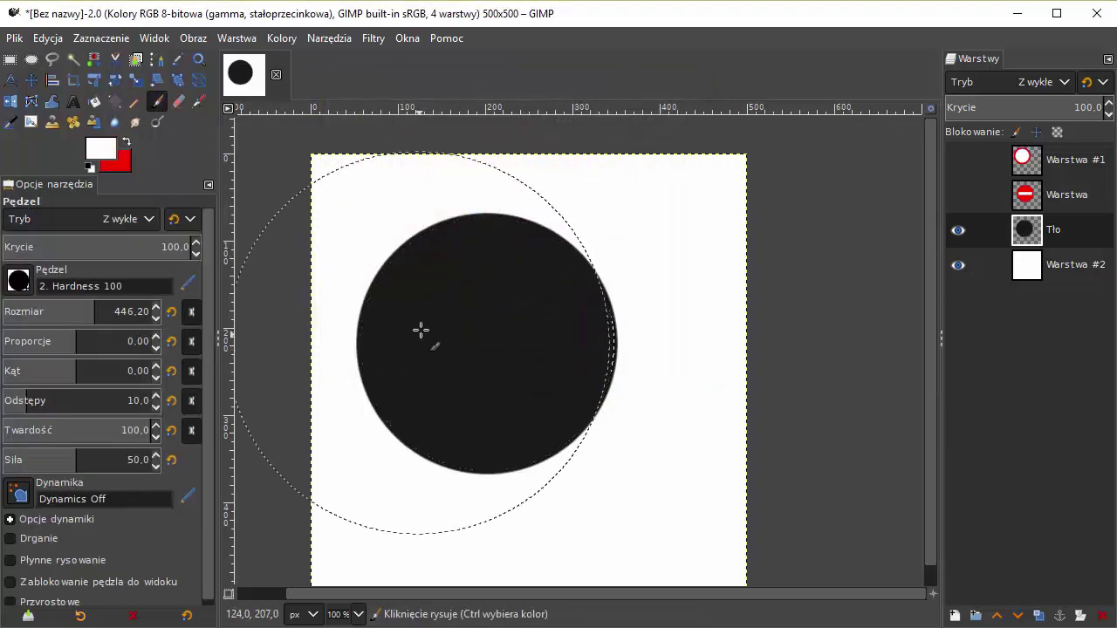
mouse_move(419, 329)
mouse_down()
mouse_move(566, 336)
mouse_move(486, 357)
mouse_up()
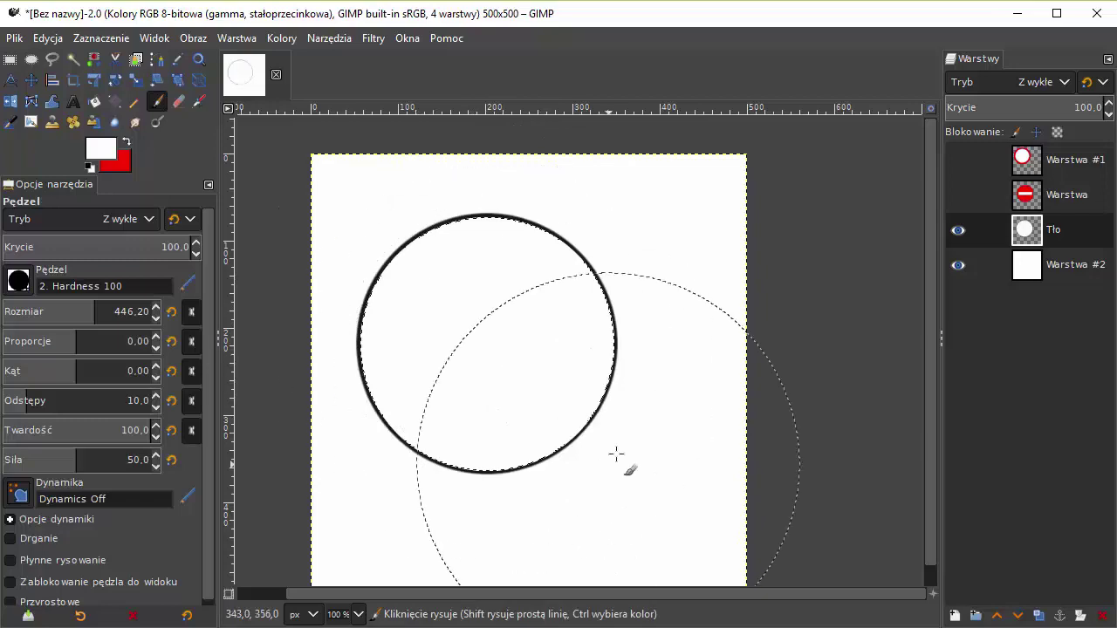
Scroll around the canvas to check that only a thin dark ring remains.
ctrl+scroll(542, 300, up, 2)
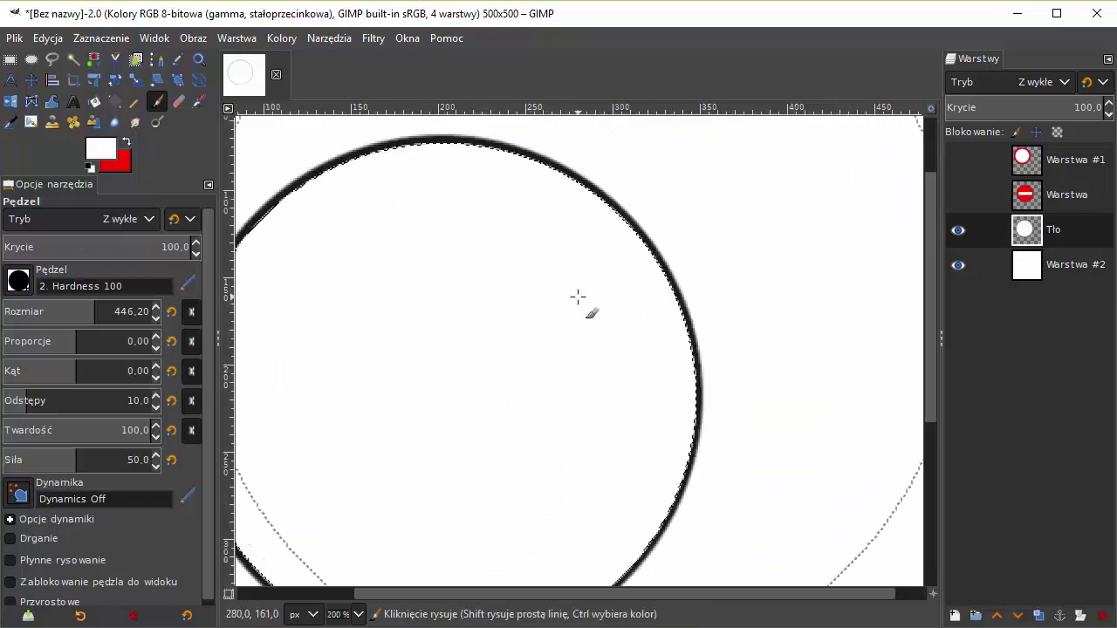
ctrl+scroll(617, 288, down, 1)
ctrl+scroll(617, 289, down, 1)
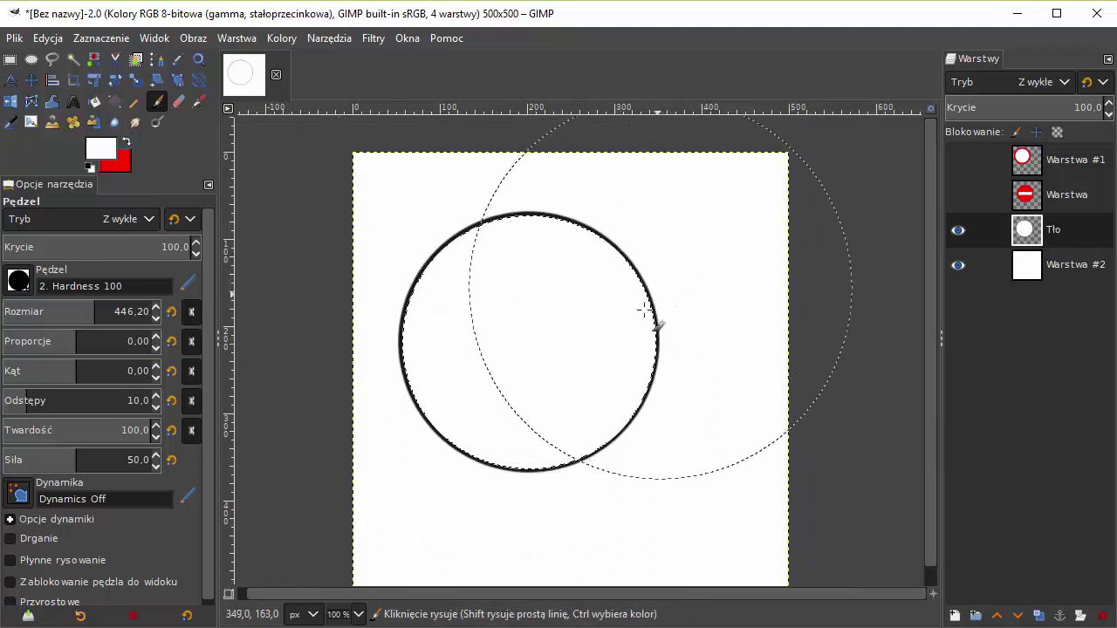
ctrl+scroll(625, 441, up, 3)
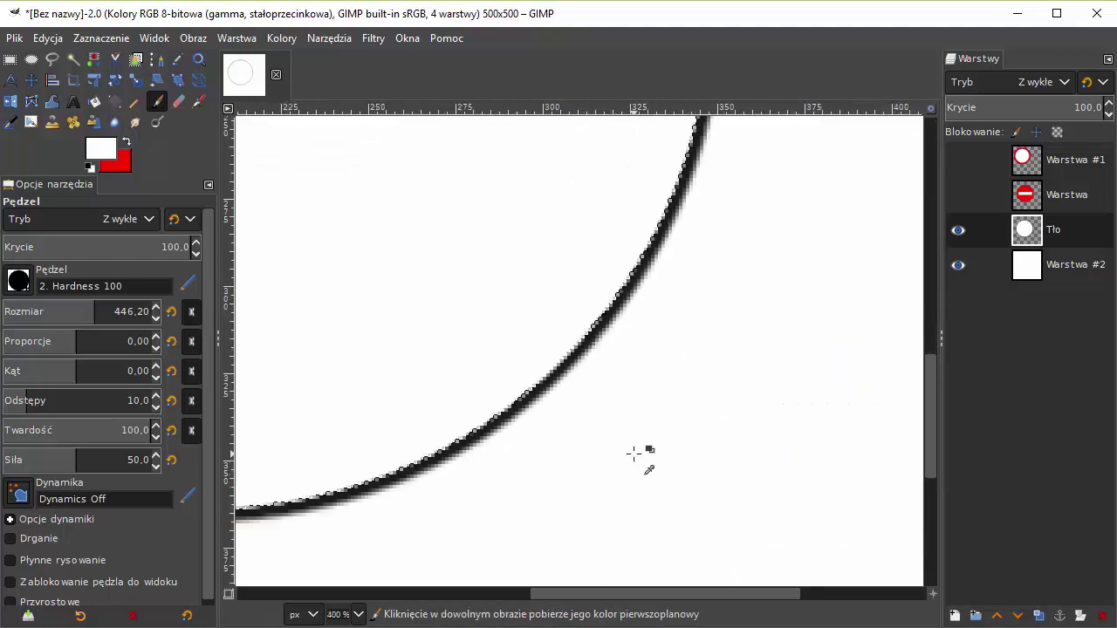
ctrl+scroll(629, 432, down, 2)
ctrl+scroll(629, 431, down, 2)
ctrl+scroll(521, 219, up, 5)
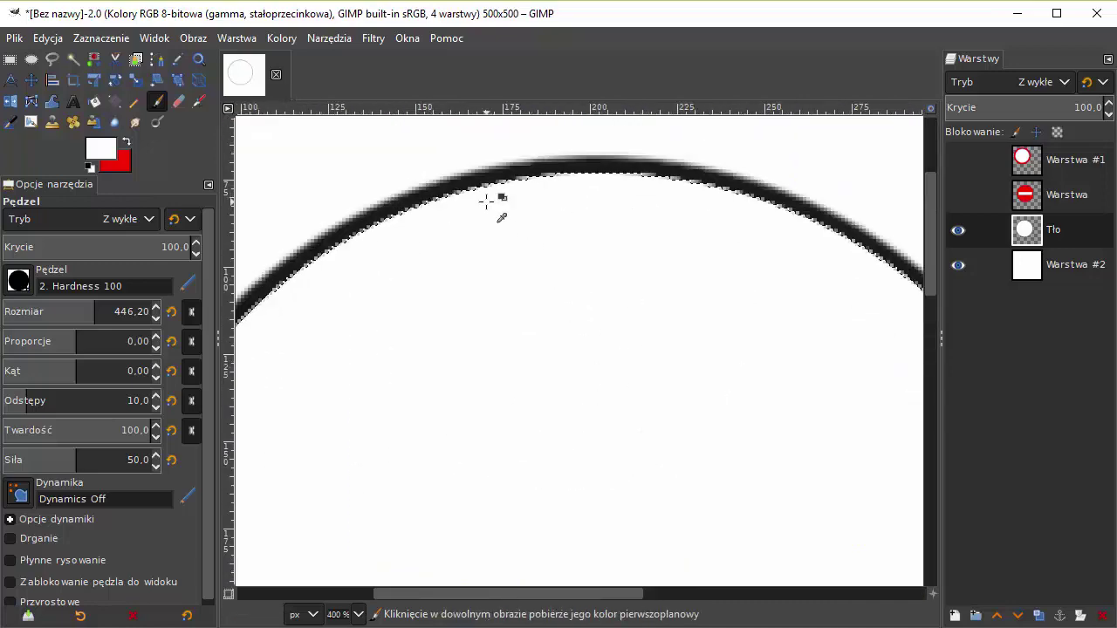
ctrl+scroll(486, 201, down, 3)
ctrl+scroll(546, 269, down, 1)
ctrl+scroll(568, 349, up, 1)
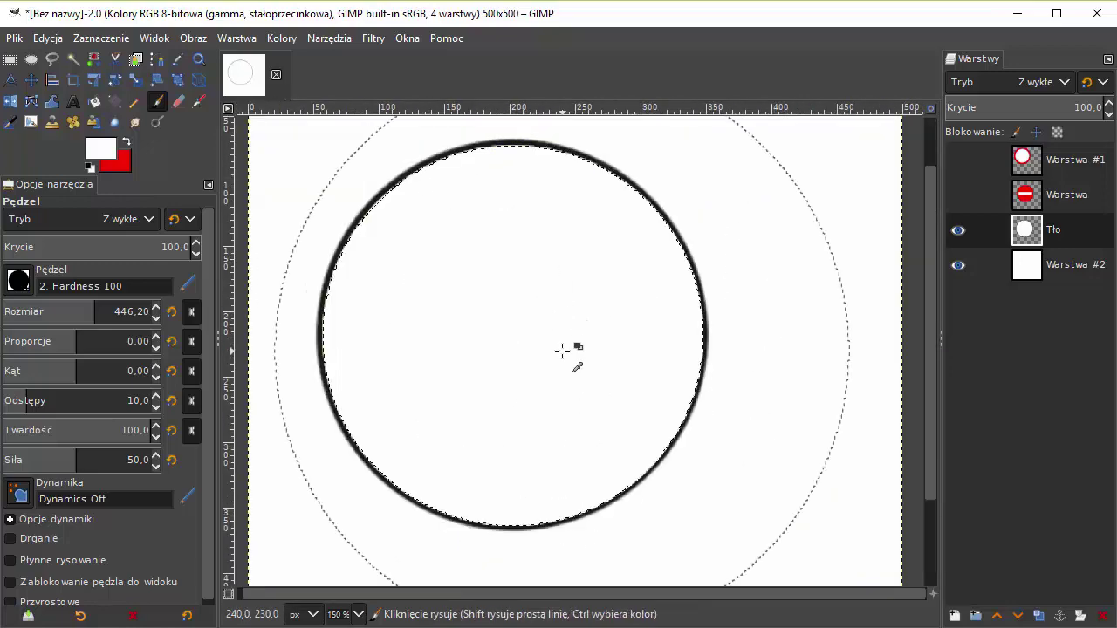
ctrl+scroll(565, 347, down, 1)
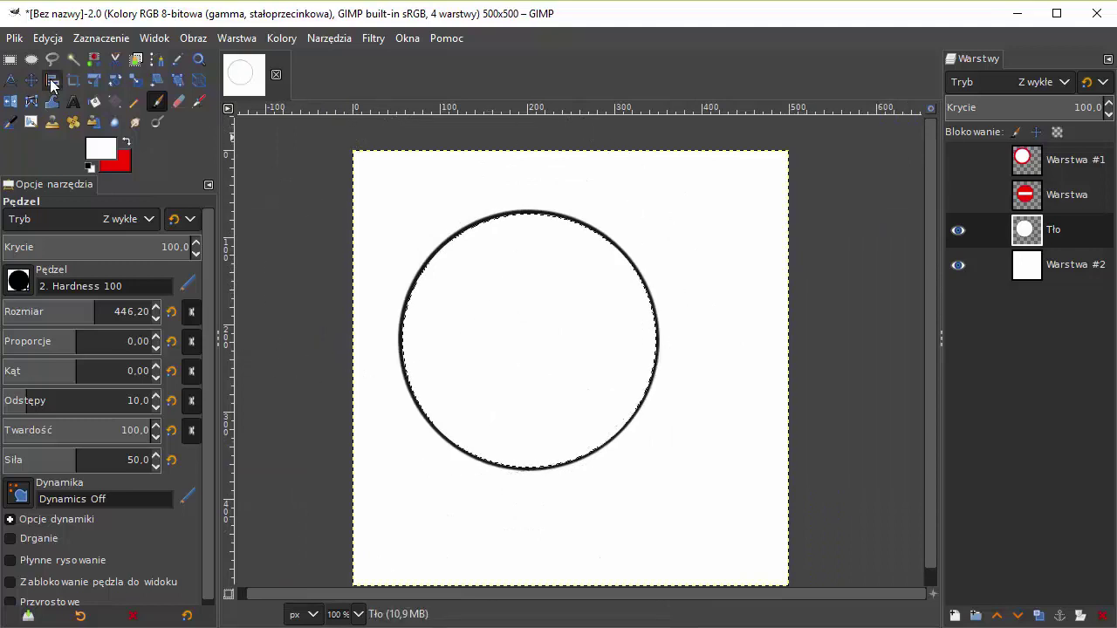
Intersect a horizontal rectangle band with the circle, giving a 291×57 px selection.
click(10, 59)
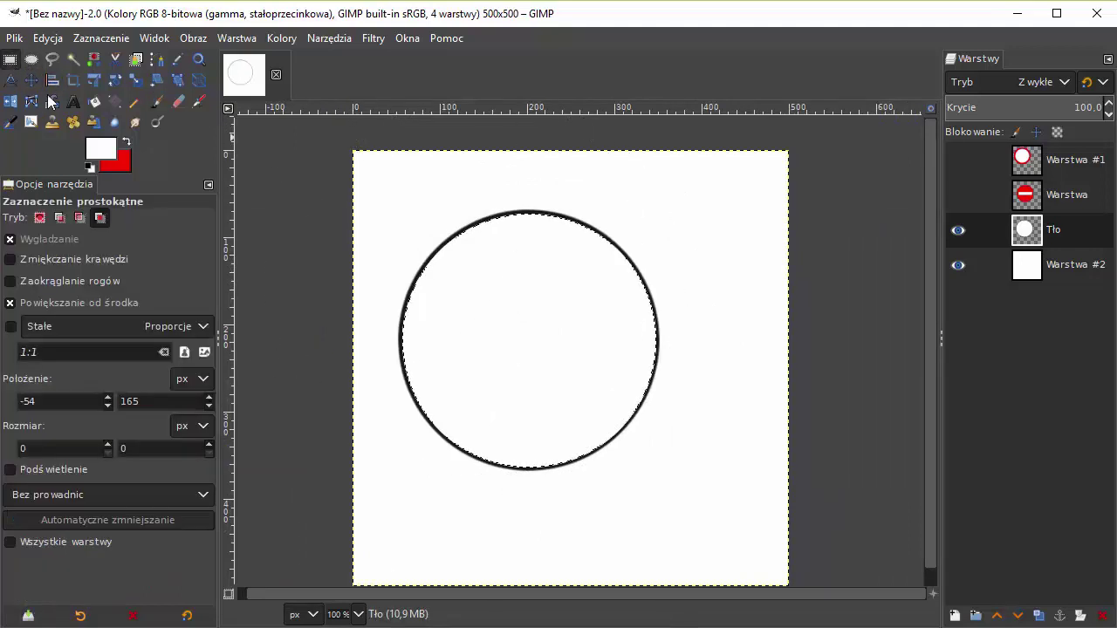
click(499, 364)
click(98, 220)
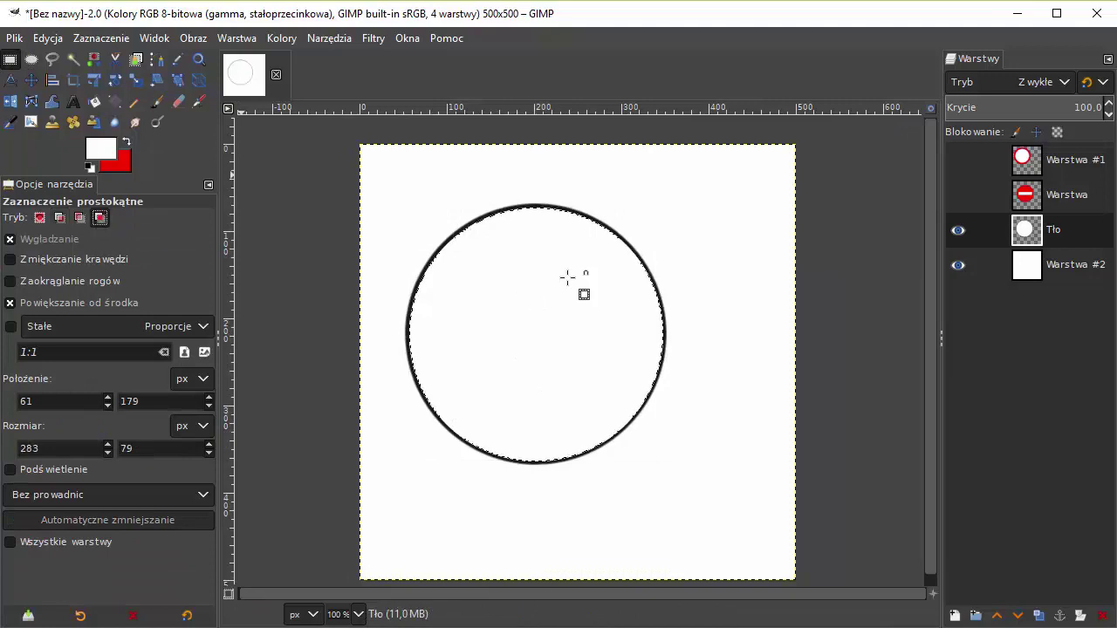
click(538, 233)
drag(539, 230, 522, 326)
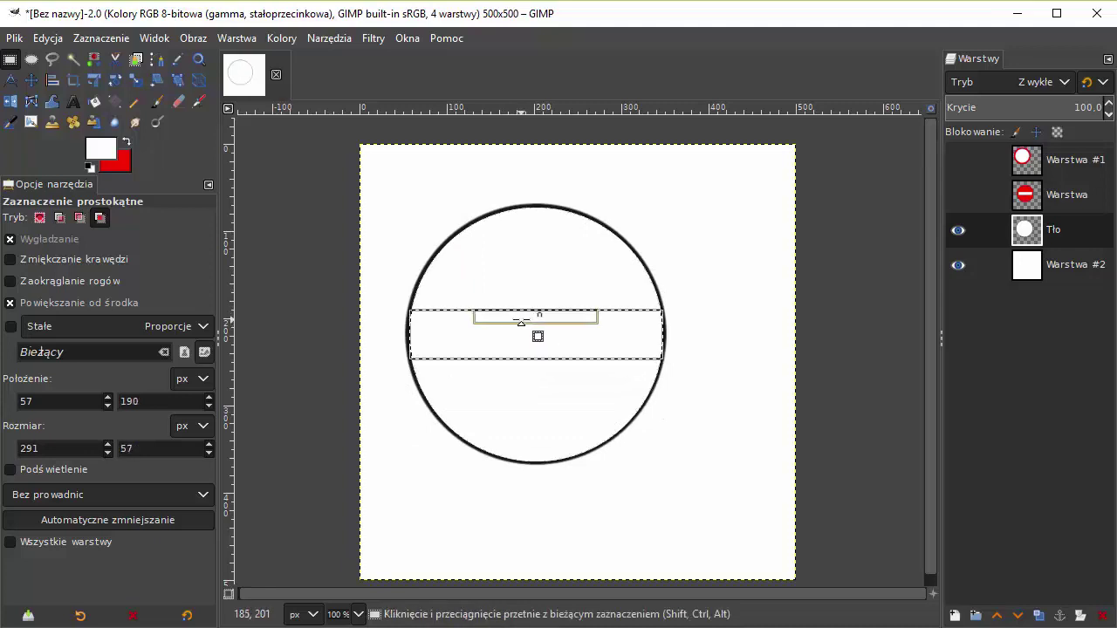
key(p)
scroll(481, 328, up, 3)
scroll(480, 283, down, 2)
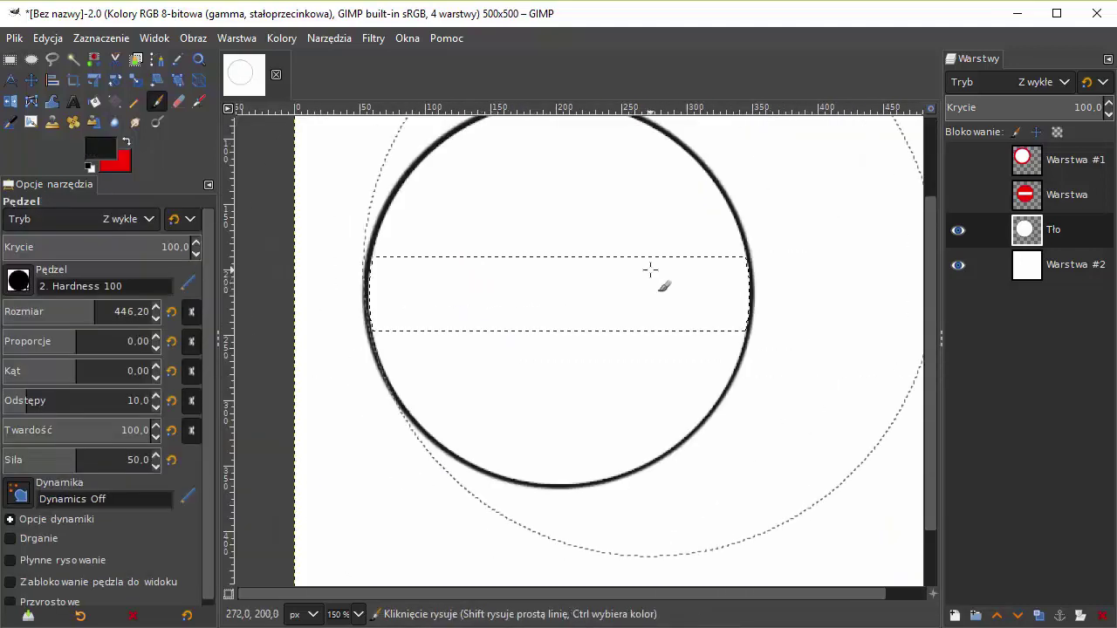
Grow the band selection by 1 px.
click(101, 38)
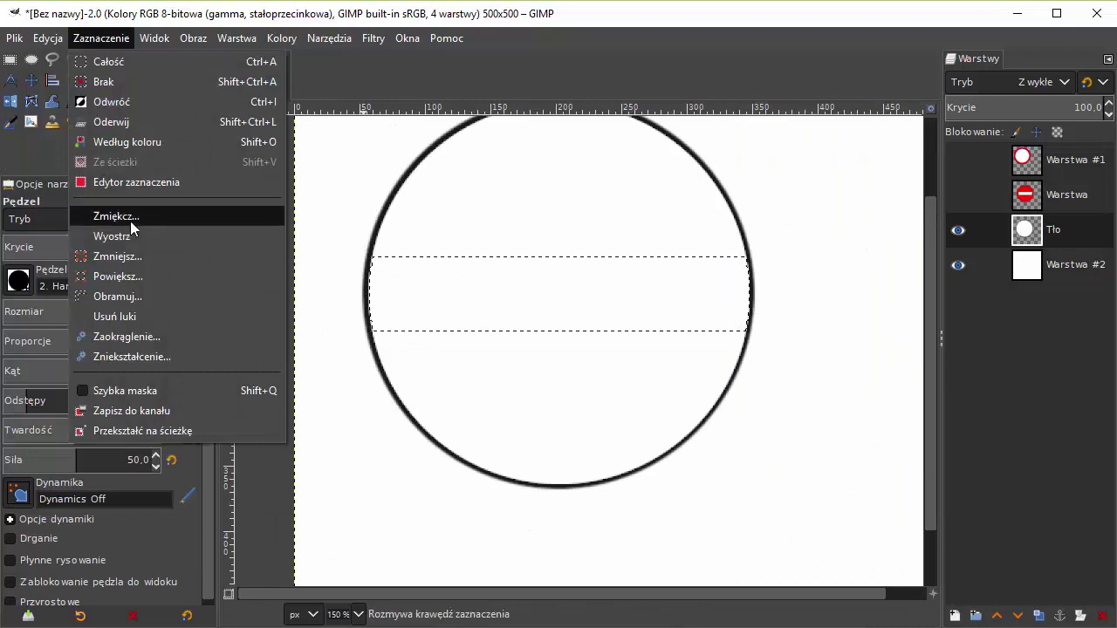
click(149, 277)
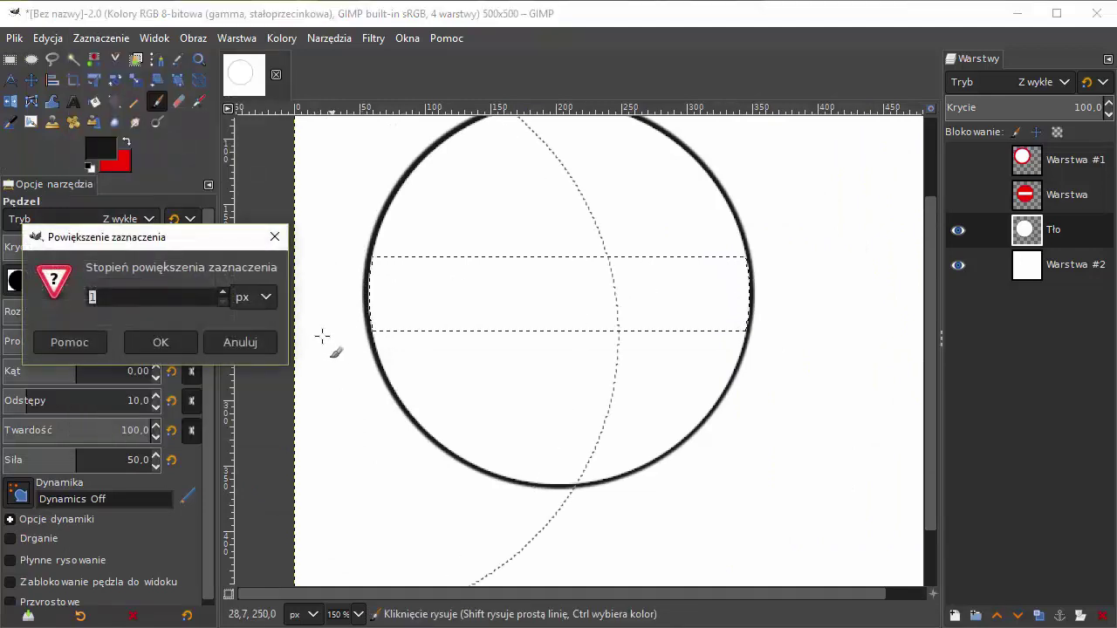
click(185, 344)
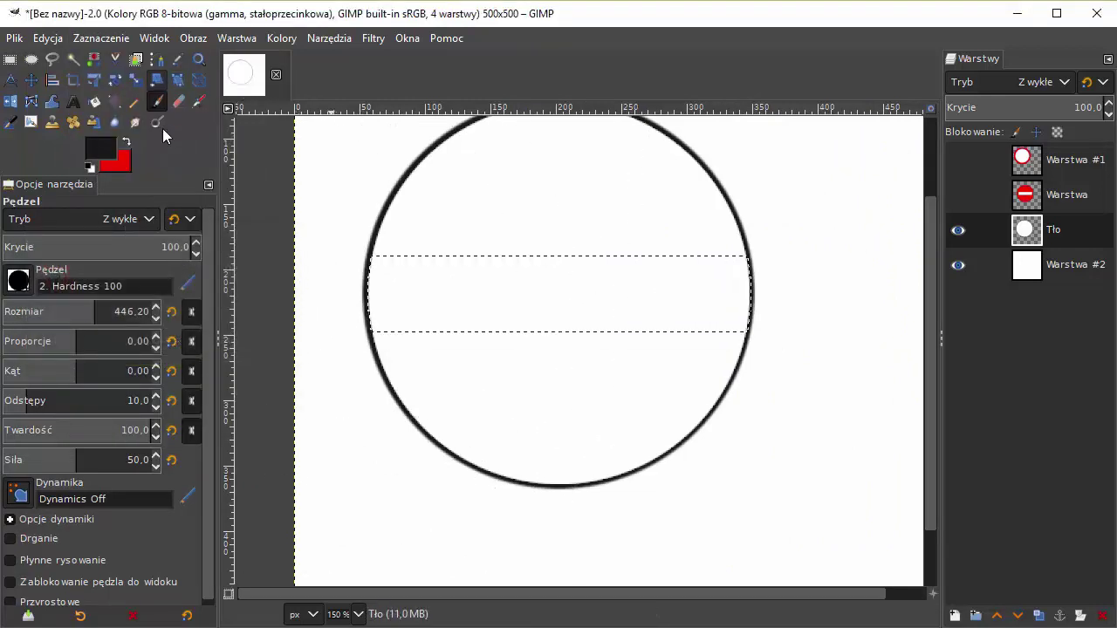
click(115, 79)
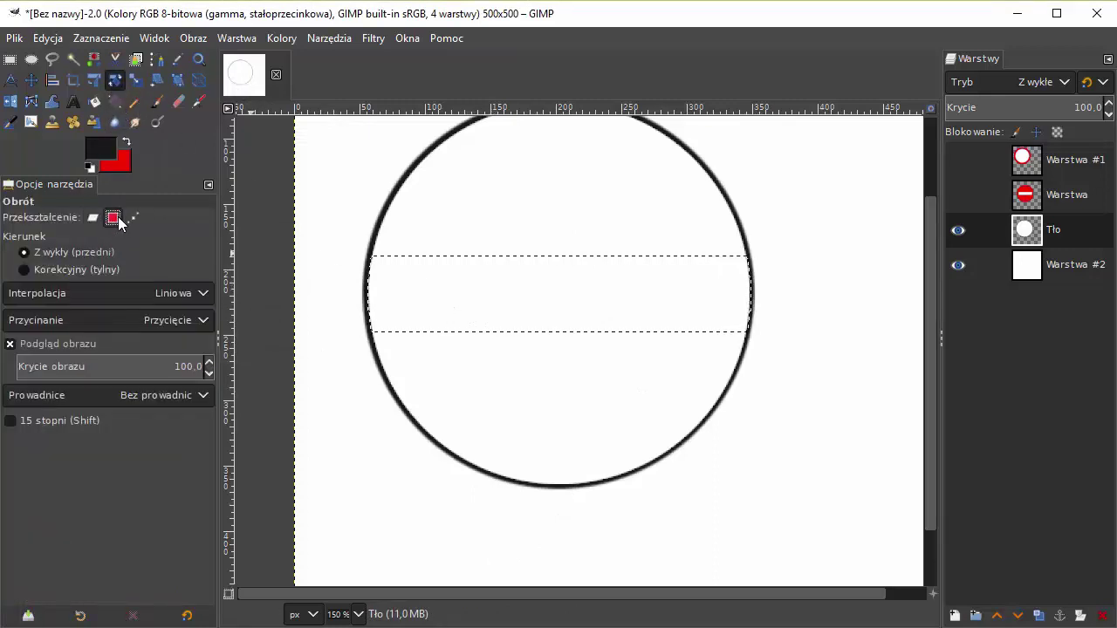
Rotate the band selection by −61.63° so it runs diagonally across the circle.
click(580, 298)
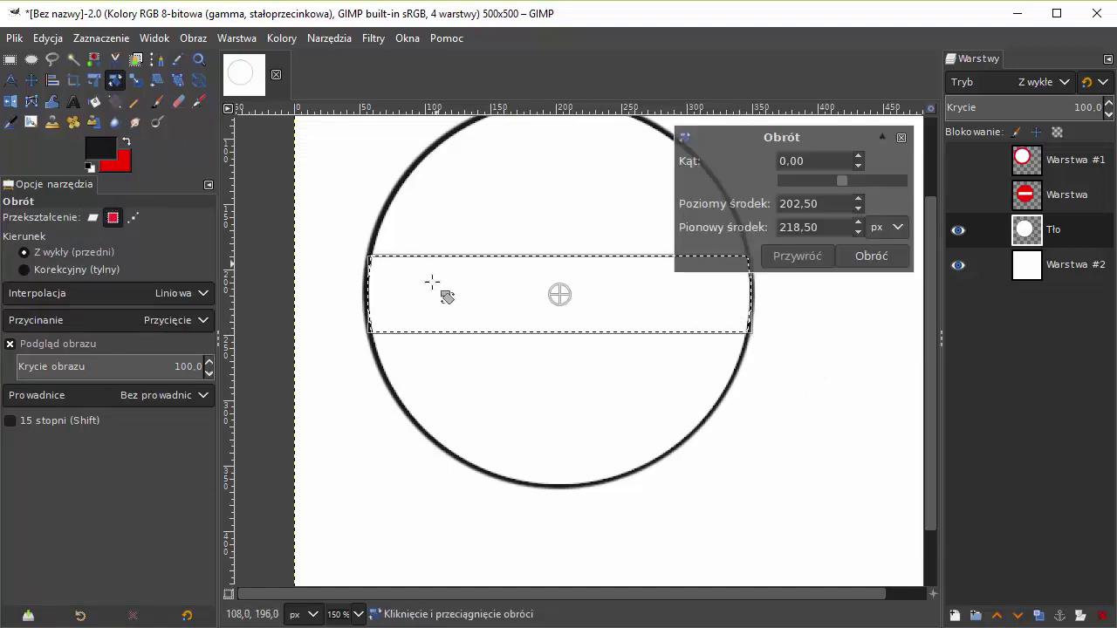
mouse_move(373, 317)
mouse_down()
mouse_move(430, 373)
mouse_move(489, 407)
mouse_up()
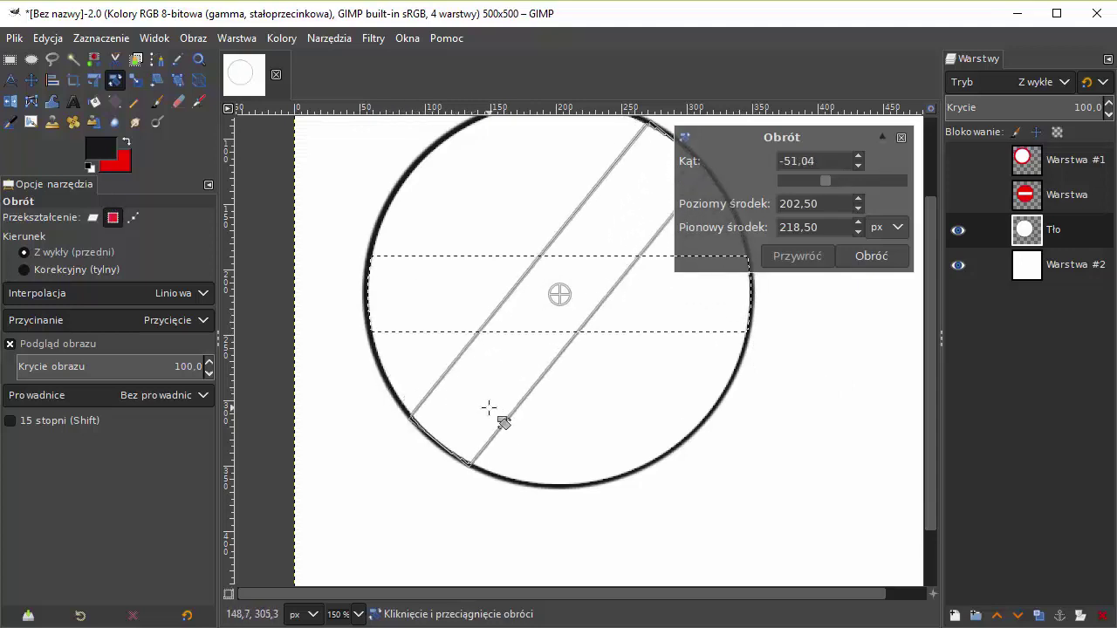
key(1)
drag(460, 430, 490, 414)
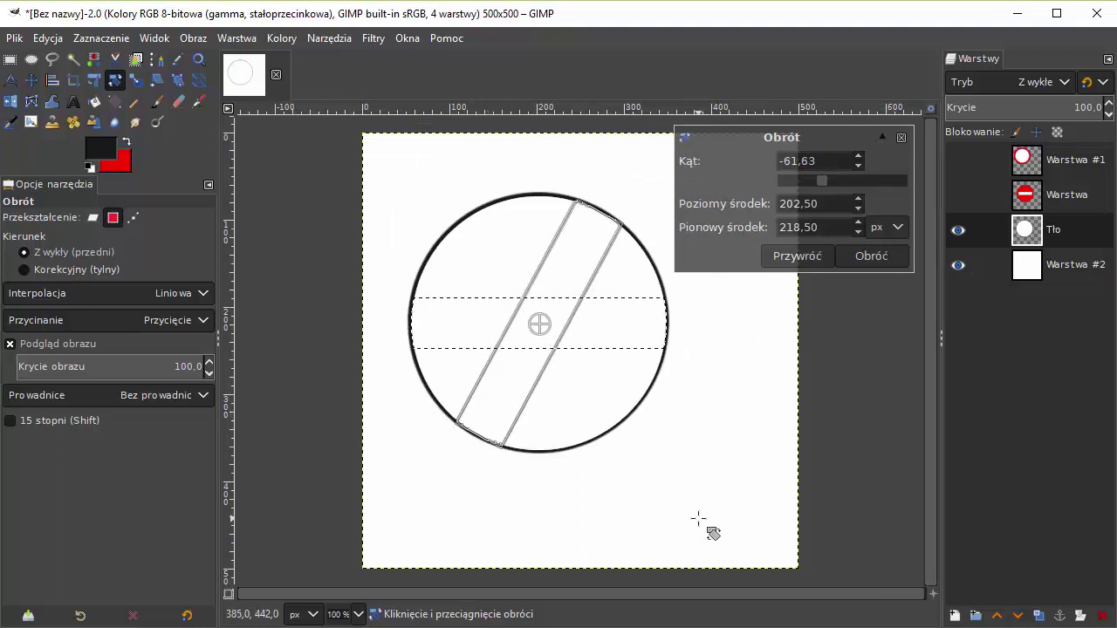
click(883, 255)
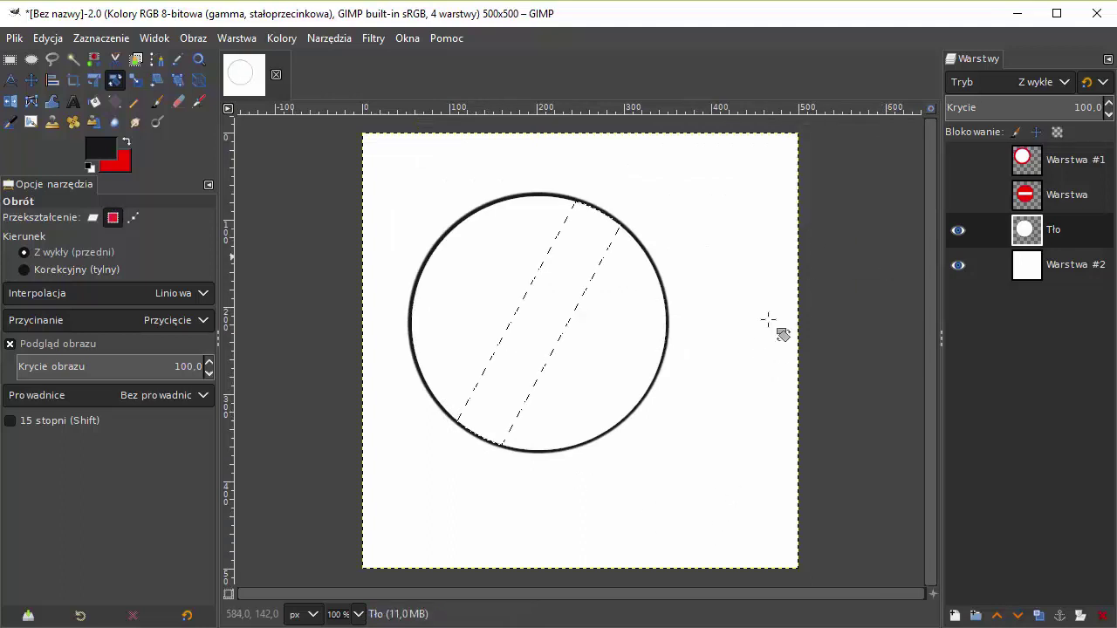
Paint the rotated band solid black, then clear the selection.
scroll(572, 296, up, 1)
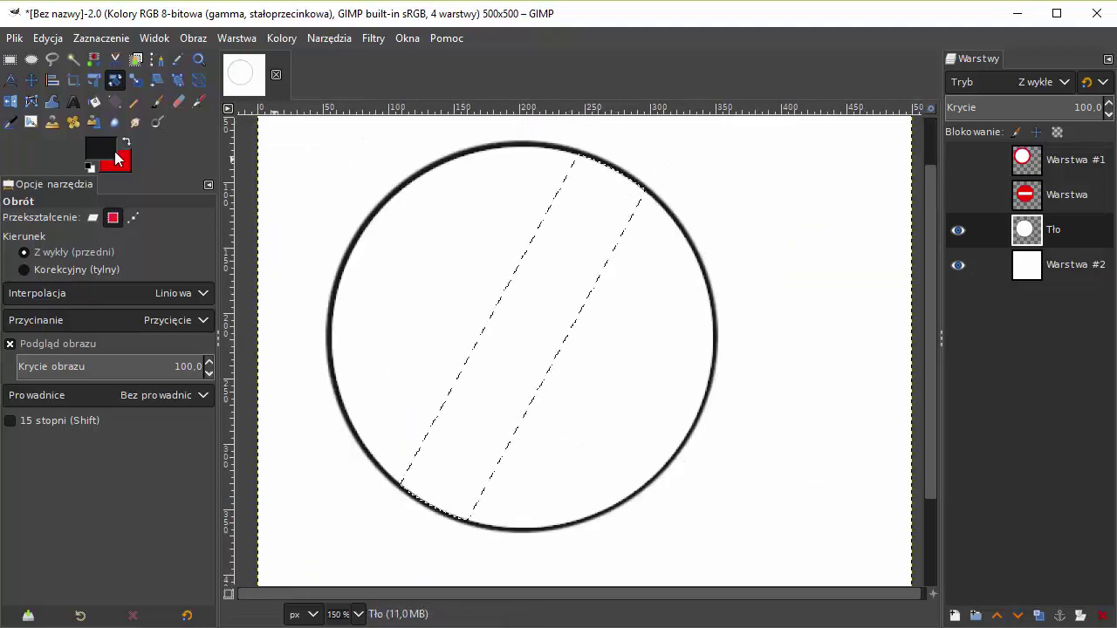
click(158, 102)
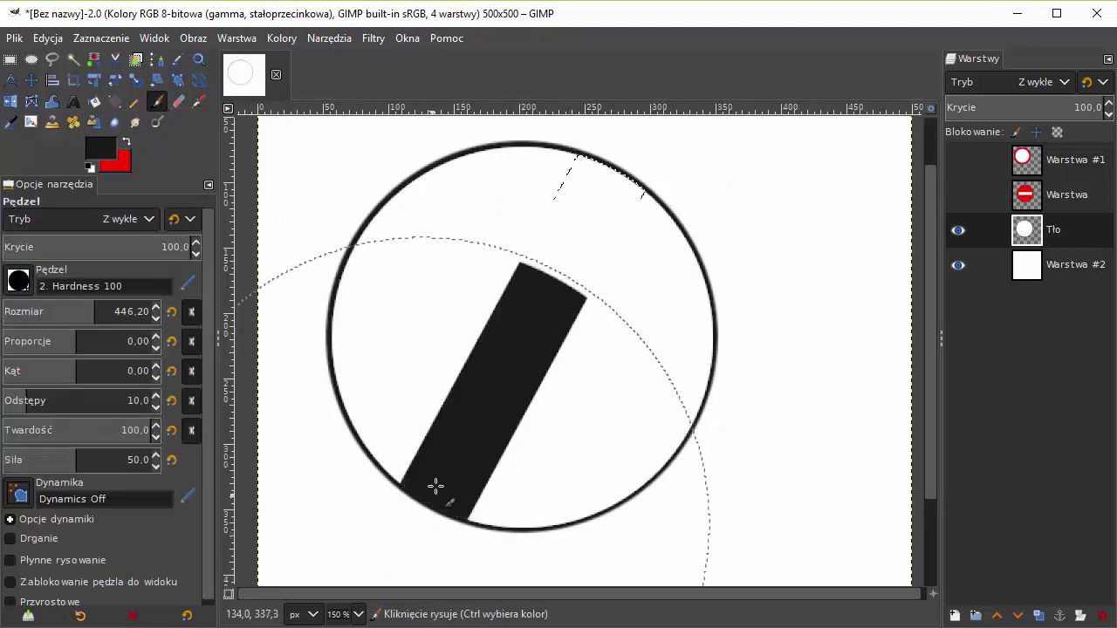
mouse_move(432, 495)
mouse_down()
mouse_move(483, 357)
mouse_move(571, 225)
mouse_up()
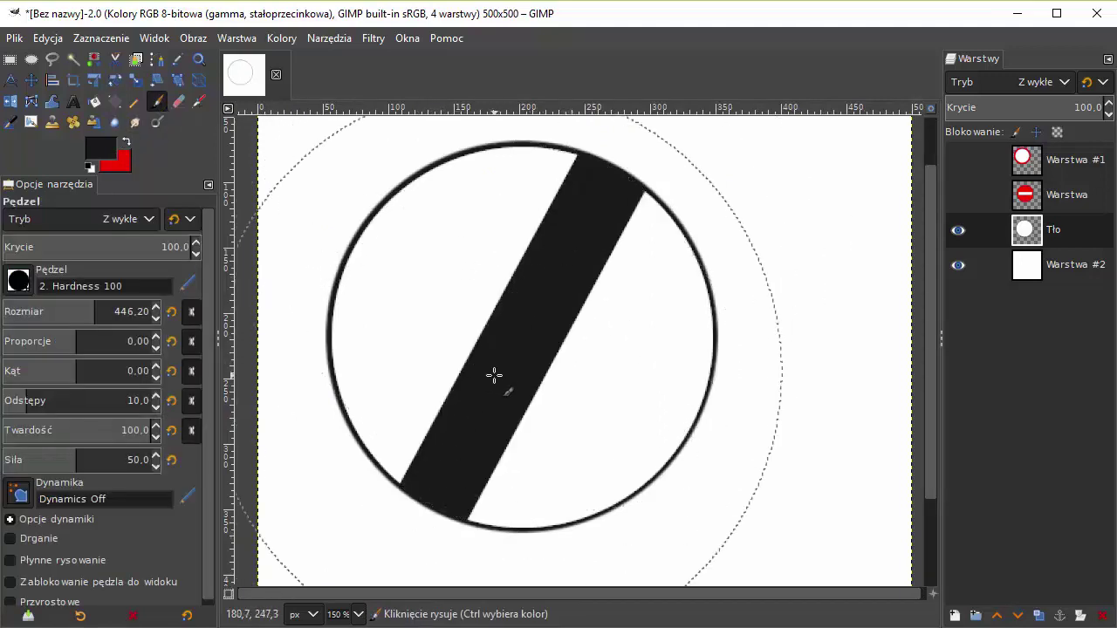
drag(541, 271, 556, 304)
key(1)
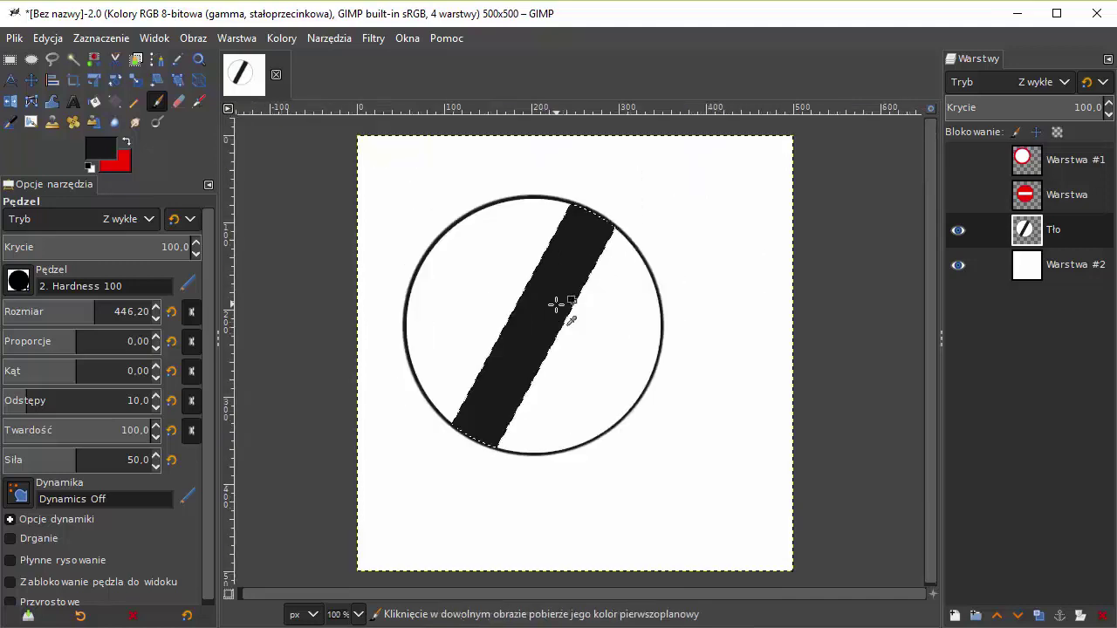
click(101, 38)
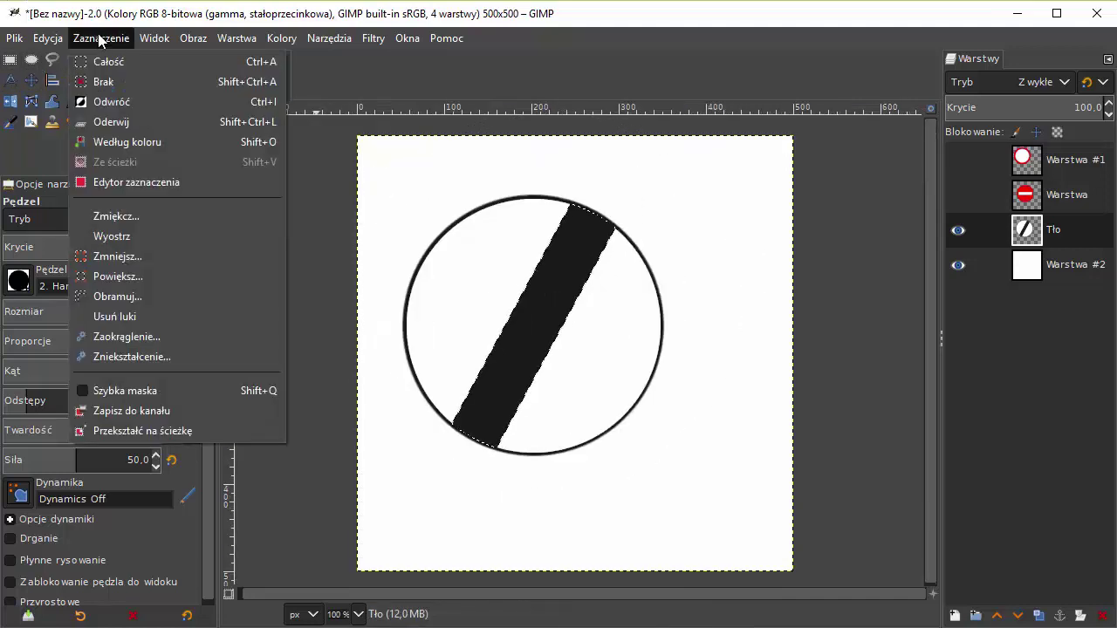
click(103, 80)
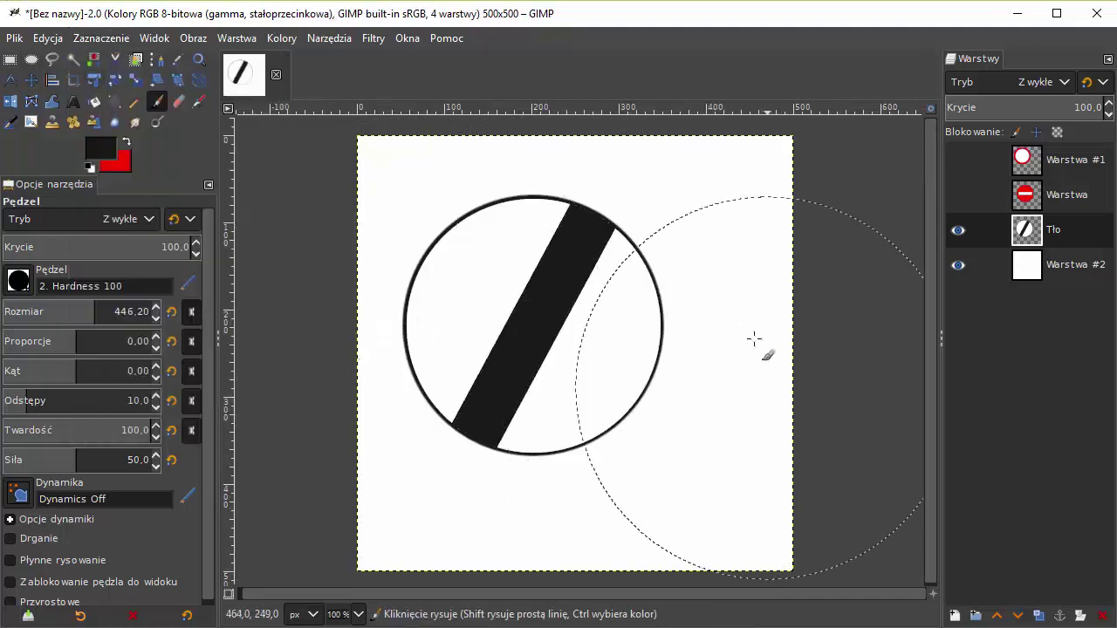
Zoom in to inspect where the black stripe meets the circle's edge.
key(ctrl)
scroll(487, 409, up, 2)
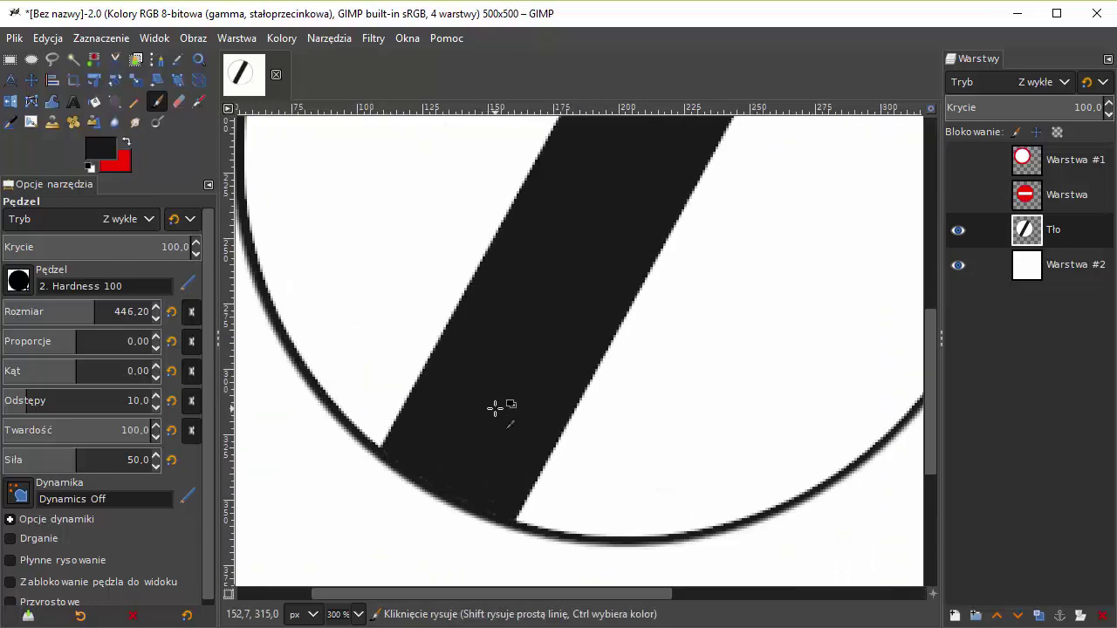
scroll(493, 405, down, 1)
scroll(629, 306, up, 2)
scroll(659, 234, up, 1)
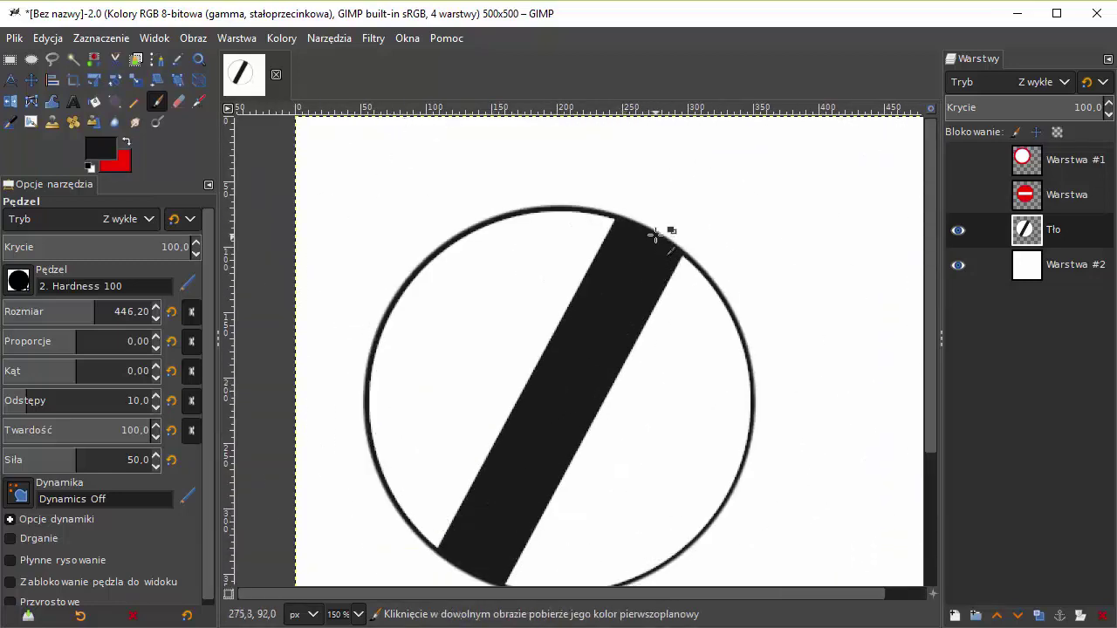
scroll(661, 232, up, 2)
scroll(655, 234, up, 2)
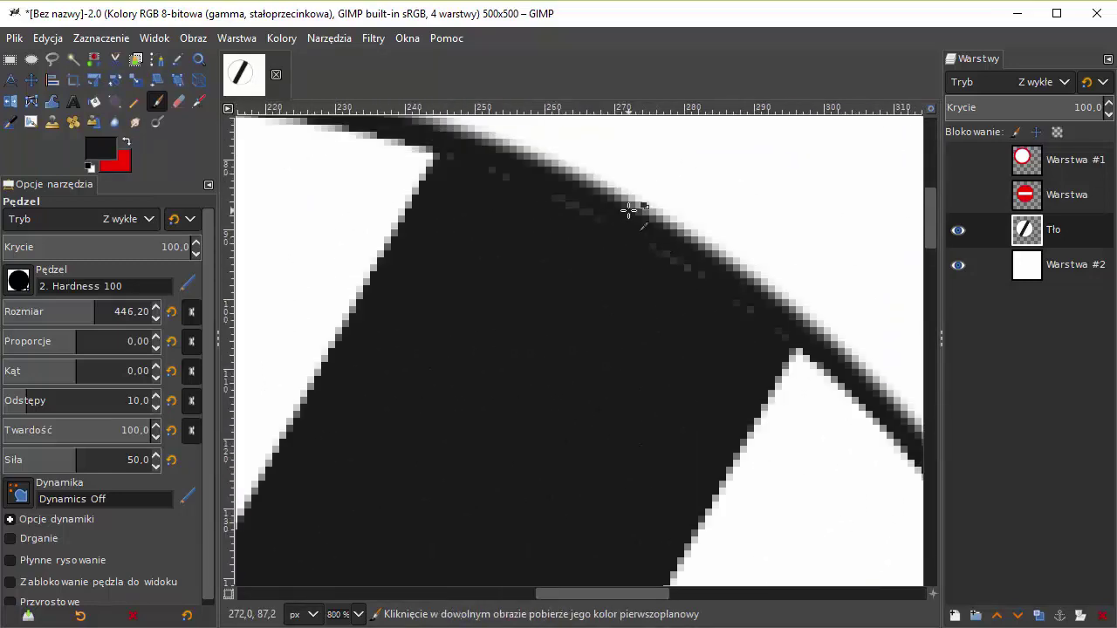
scroll(741, 268, down, 3)
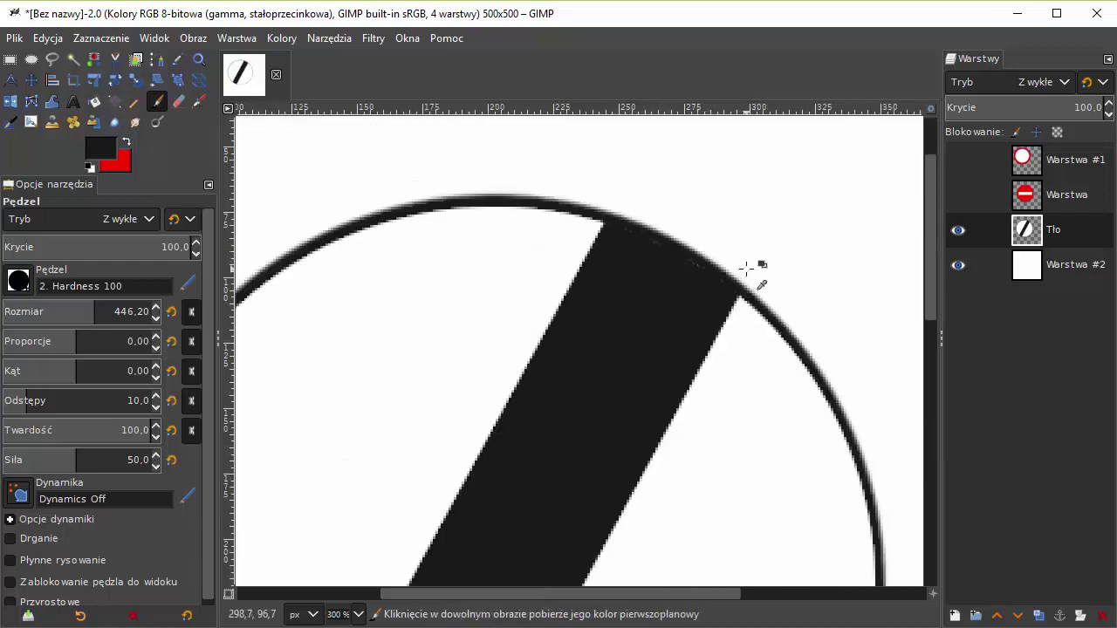
ctrl+scroll(737, 279, down, 1)
scroll(698, 301, down, 2)
ctrl+scroll(639, 305, down, 3)
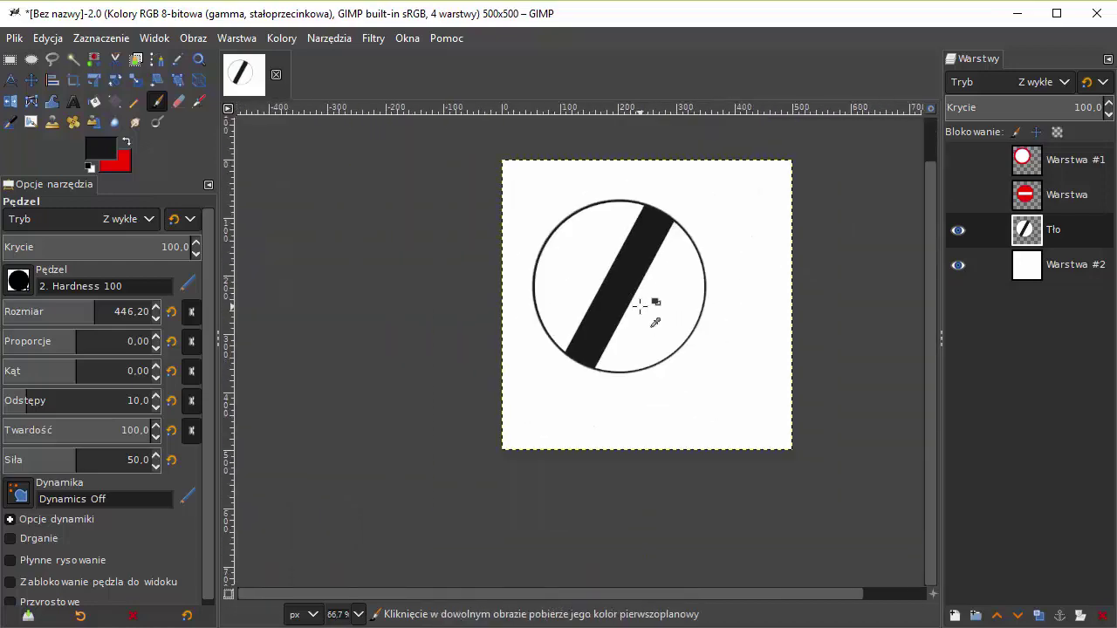
ctrl+scroll(653, 287, up, 1)
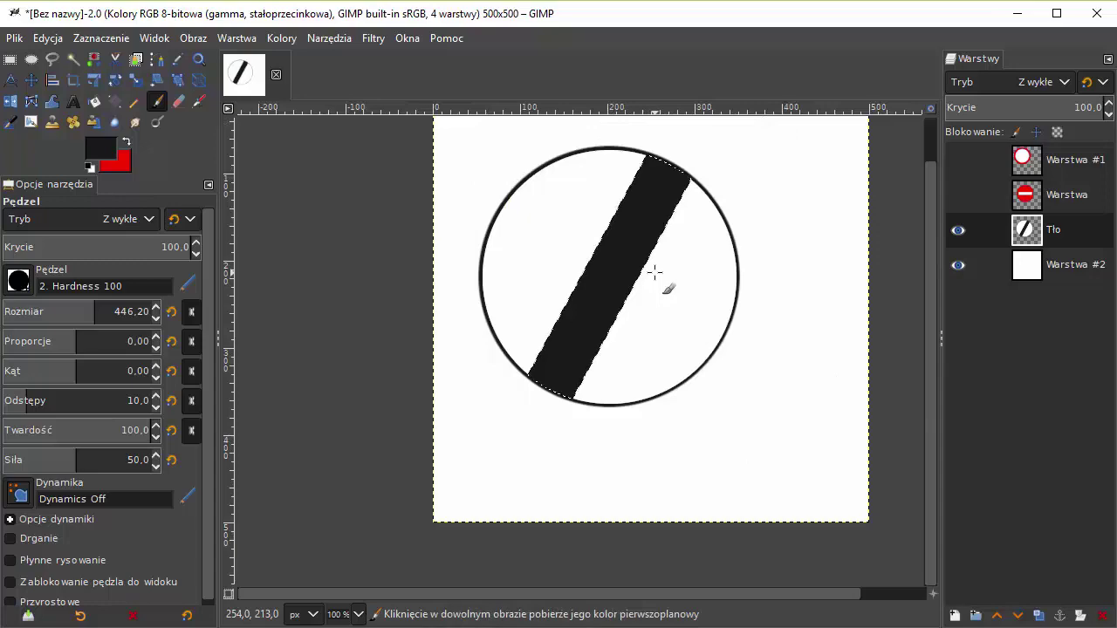
ctrl+scroll(593, 392, up, 3)
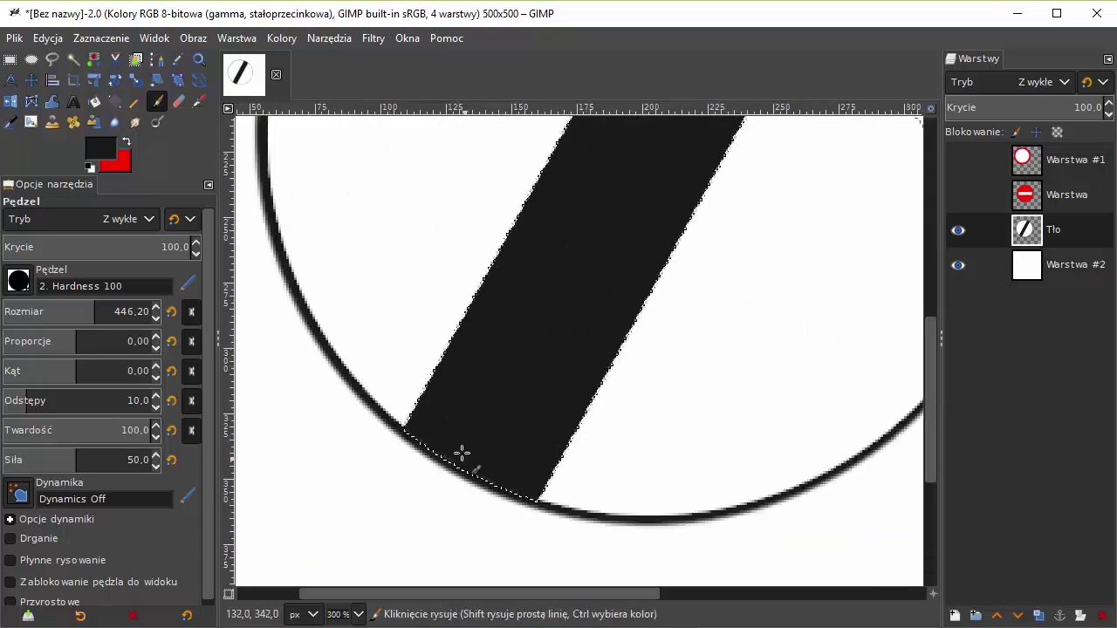
ctrl+scroll(463, 453, up, 1)
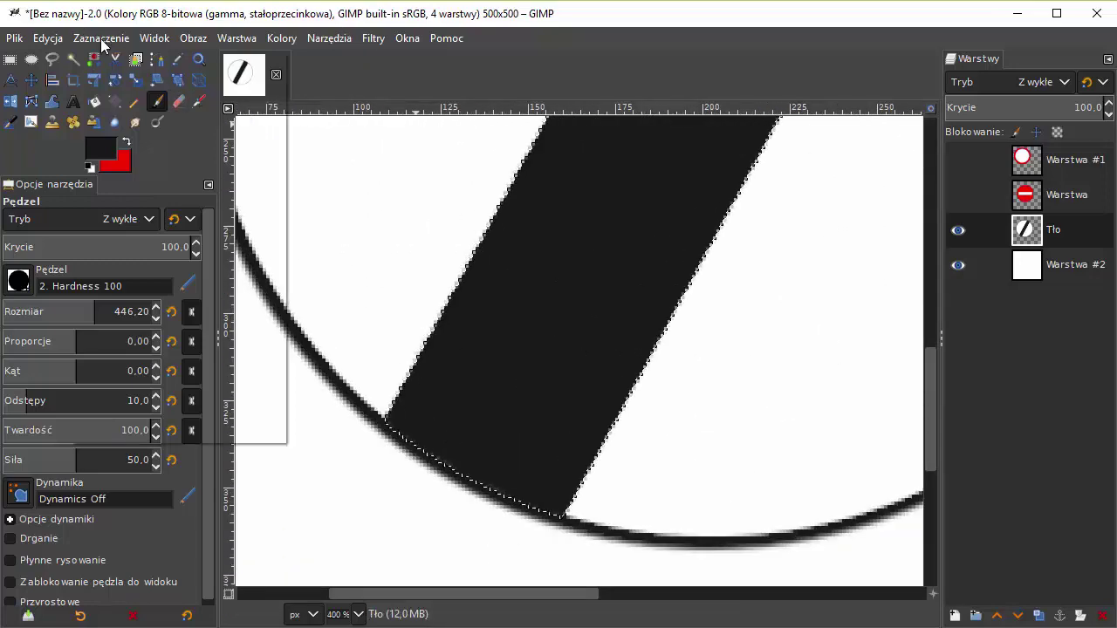
Grow the selection by 1 px and return the view to 100%.
click(100, 37)
click(135, 276)
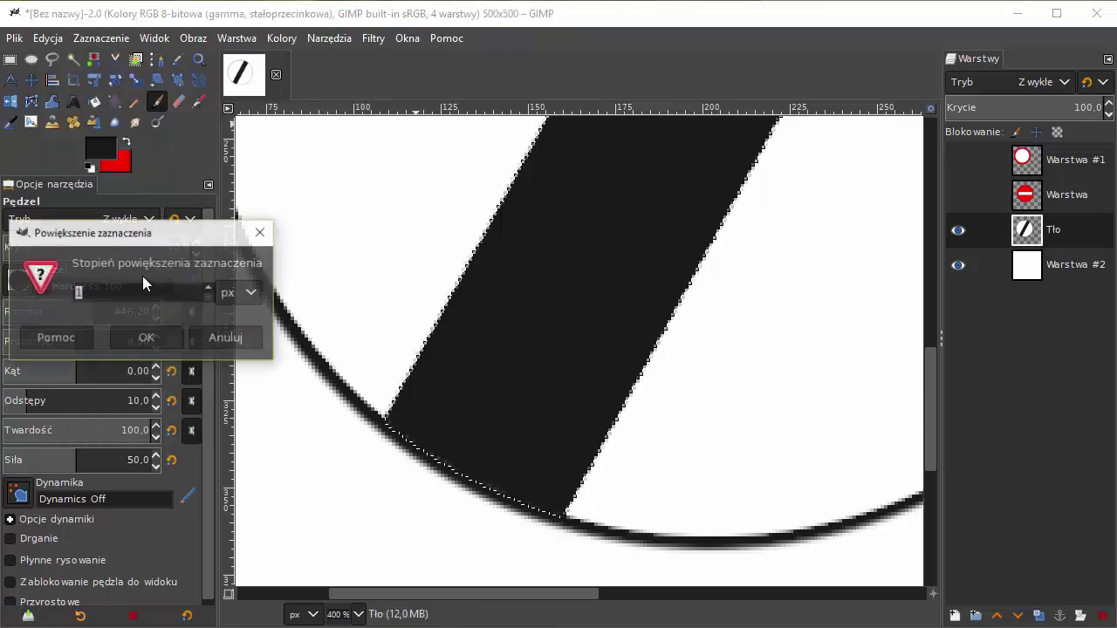
click(145, 342)
key(1)
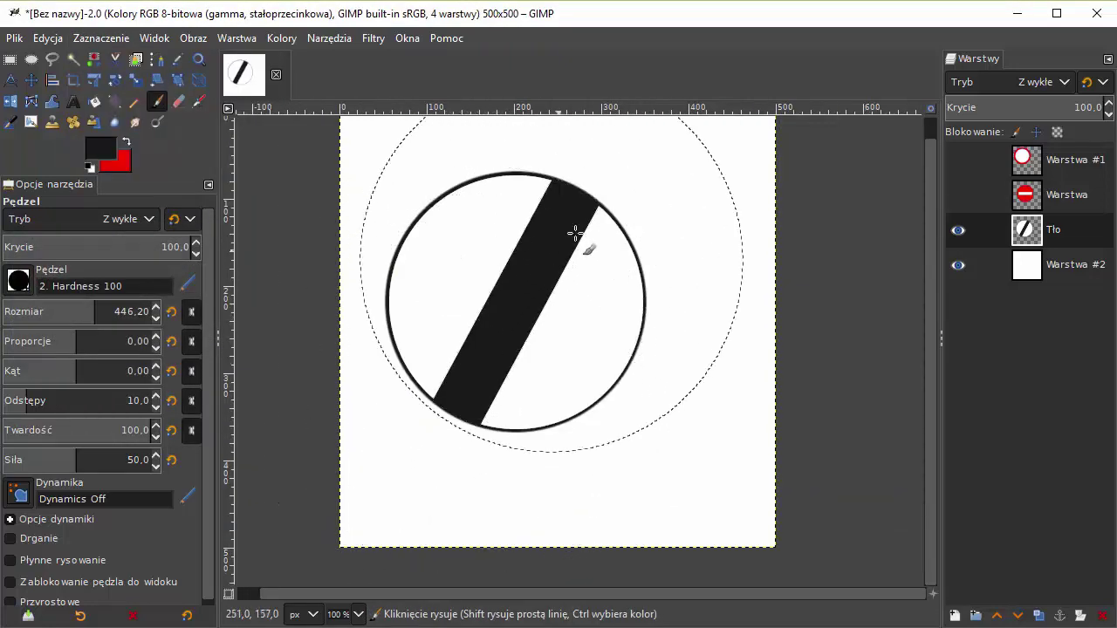
click(10, 58)
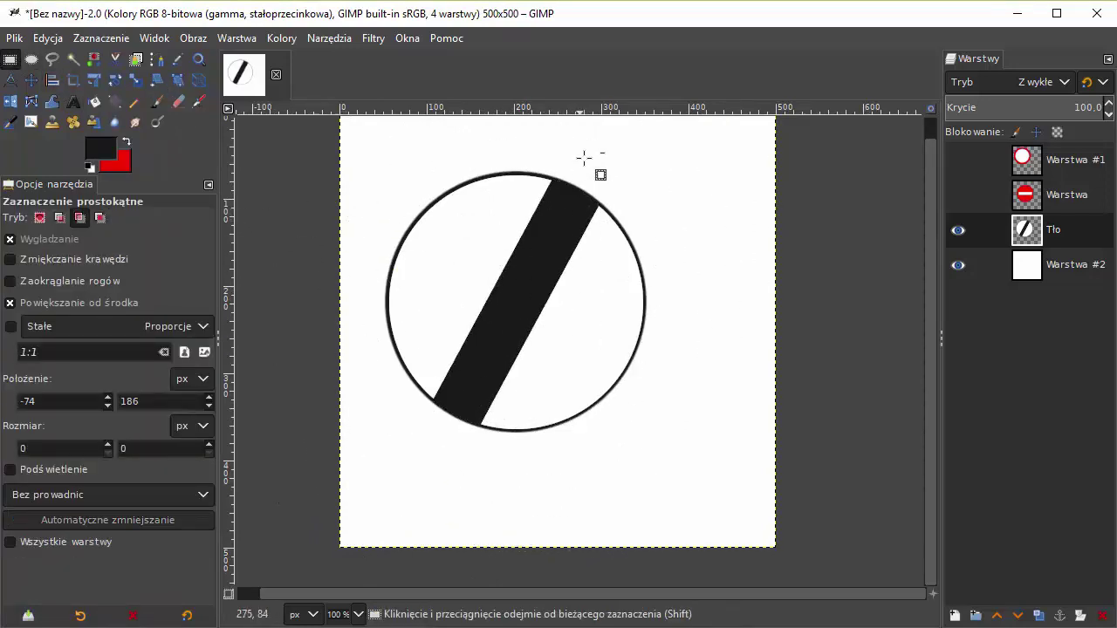
scroll(588, 186, up, 2)
scroll(588, 187, up, 1)
key(1)
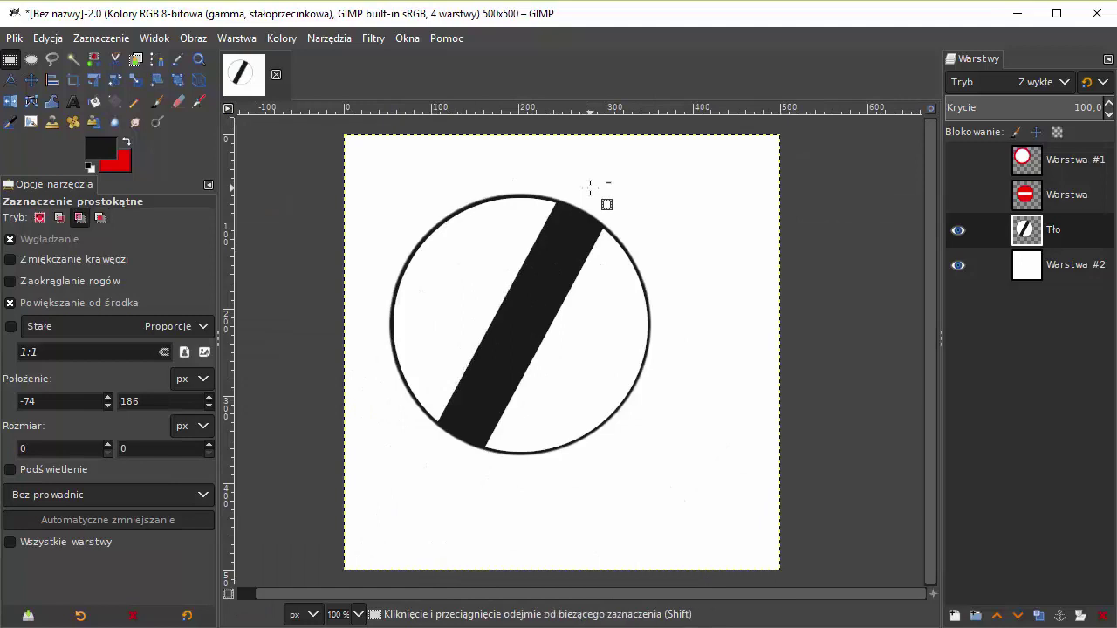
scroll(590, 187, down, 1)
scroll(589, 186, up, 1)
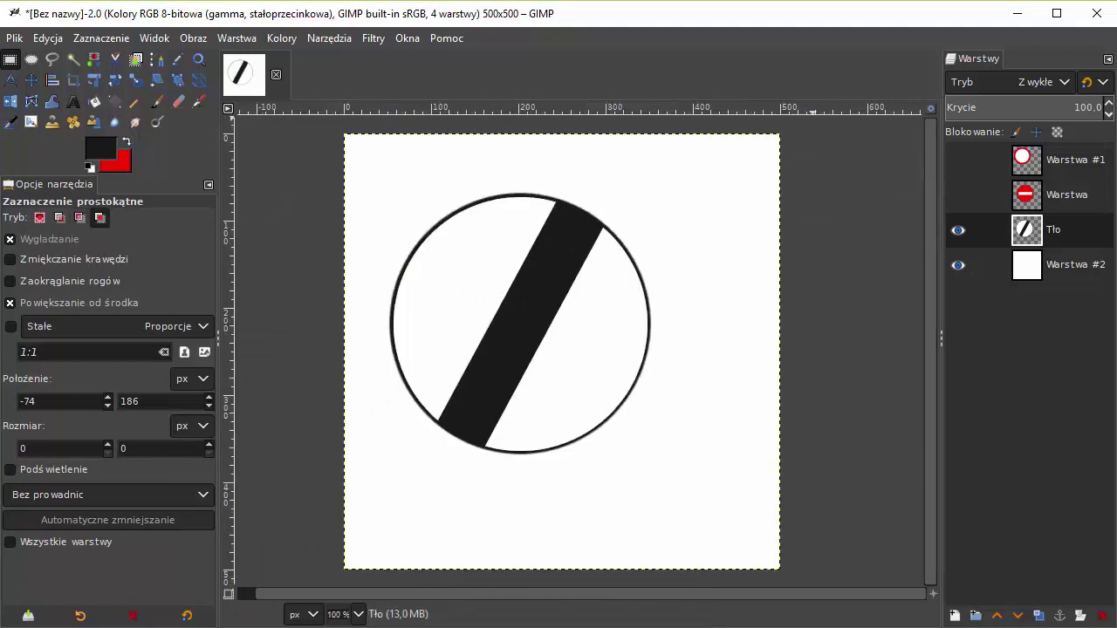
Hide the no-entry, ring and end-of-restrictions sign layers so only white shows.
click(961, 207)
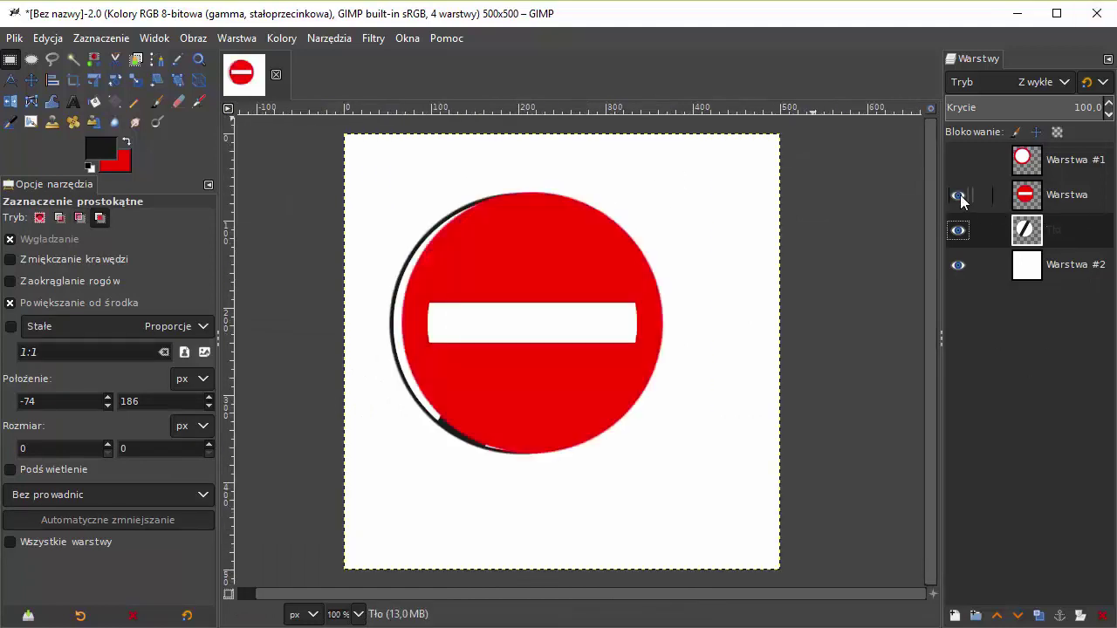
click(958, 162)
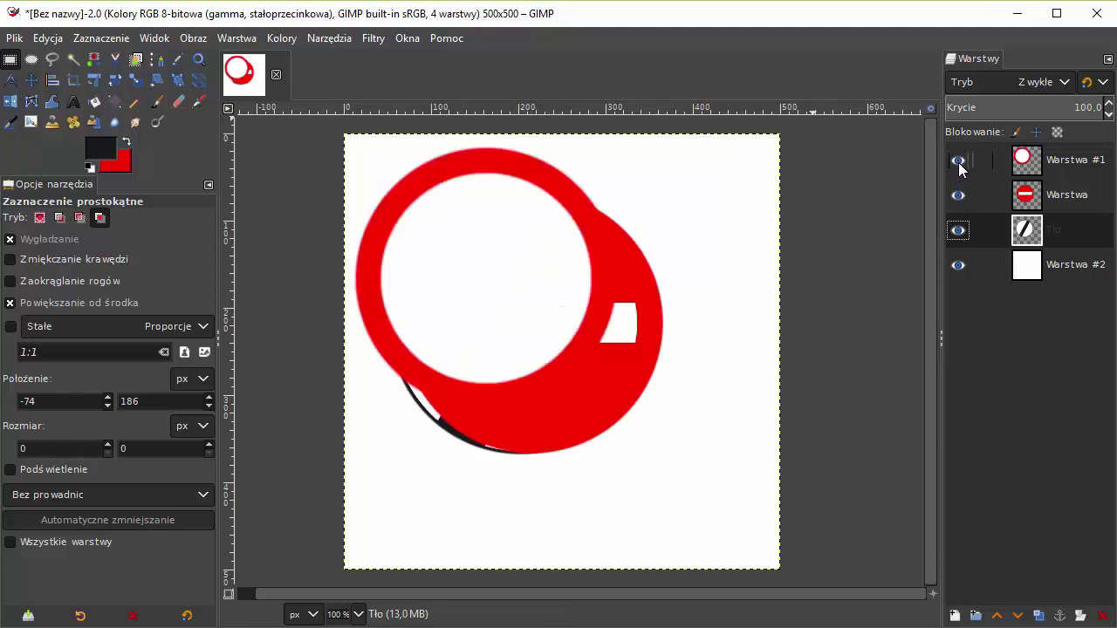
click(958, 162)
click(959, 196)
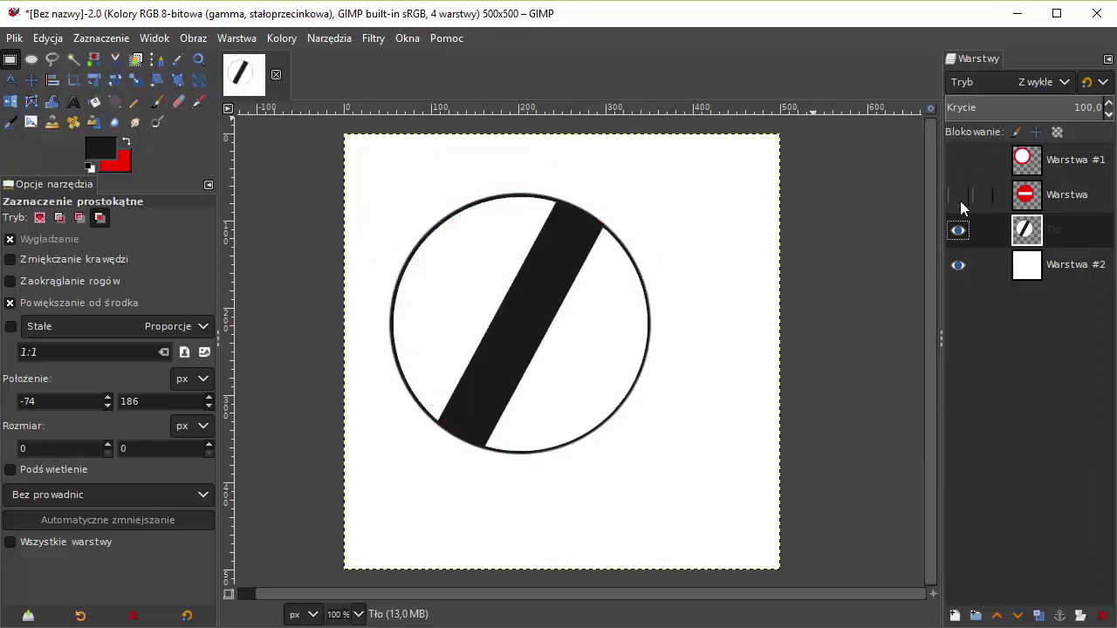
click(959, 230)
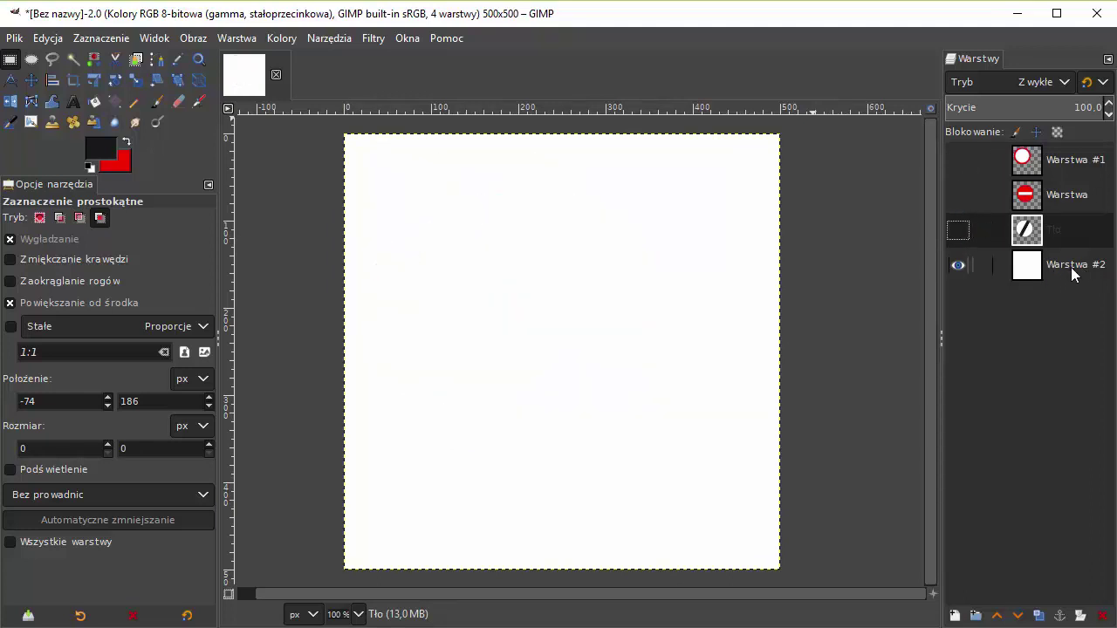
Rename the white background layer Warstwa #2 to 'Tło #1'.
click(1071, 267)
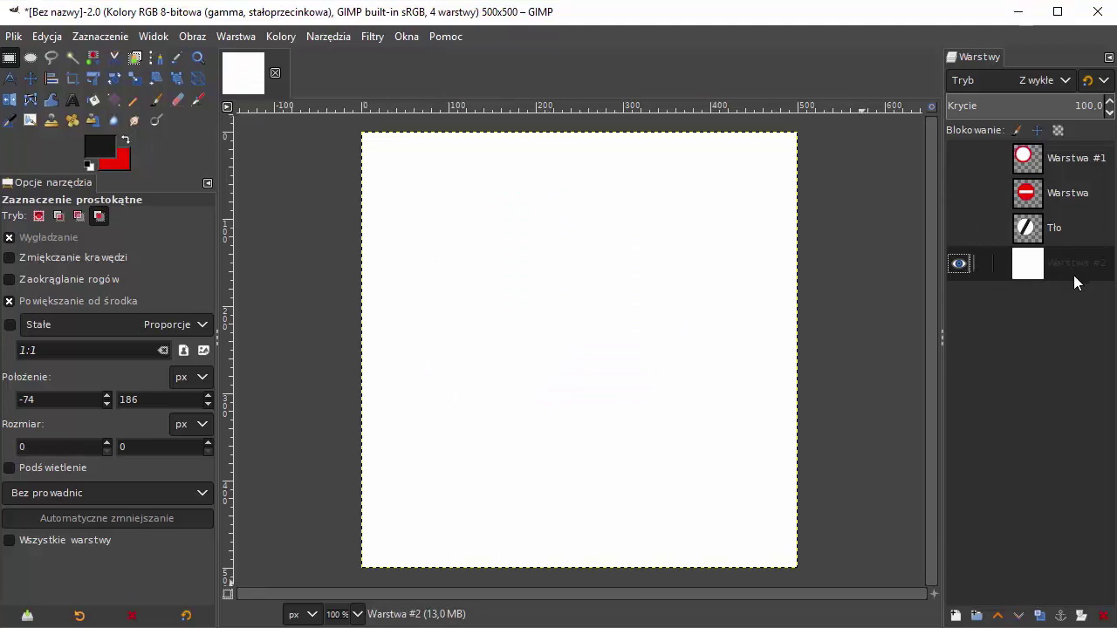
right_click(1068, 267)
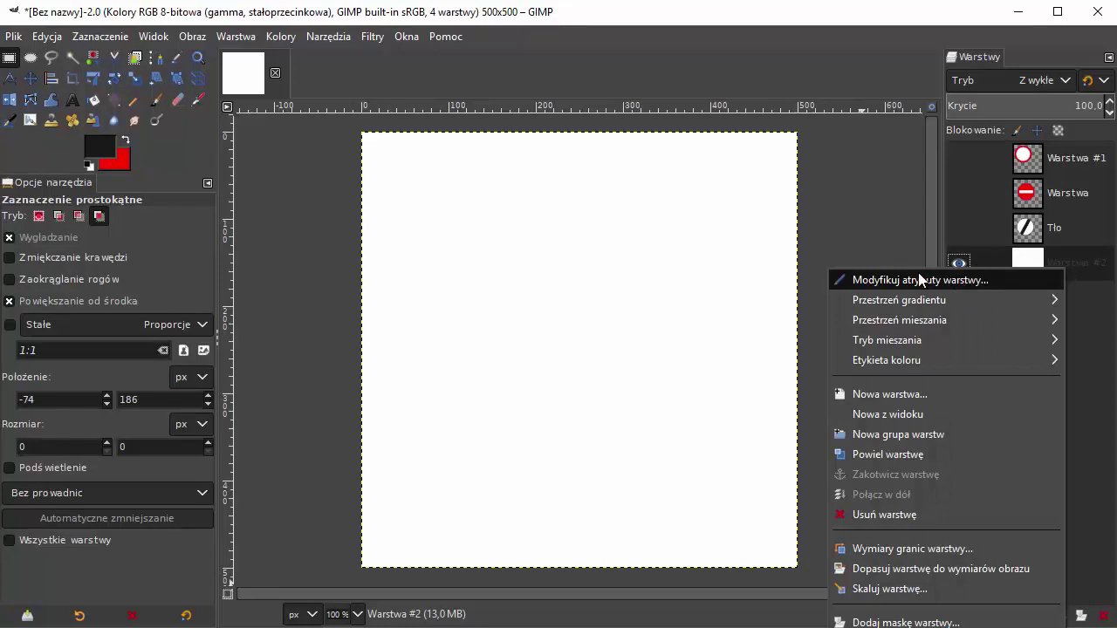
click(943, 280)
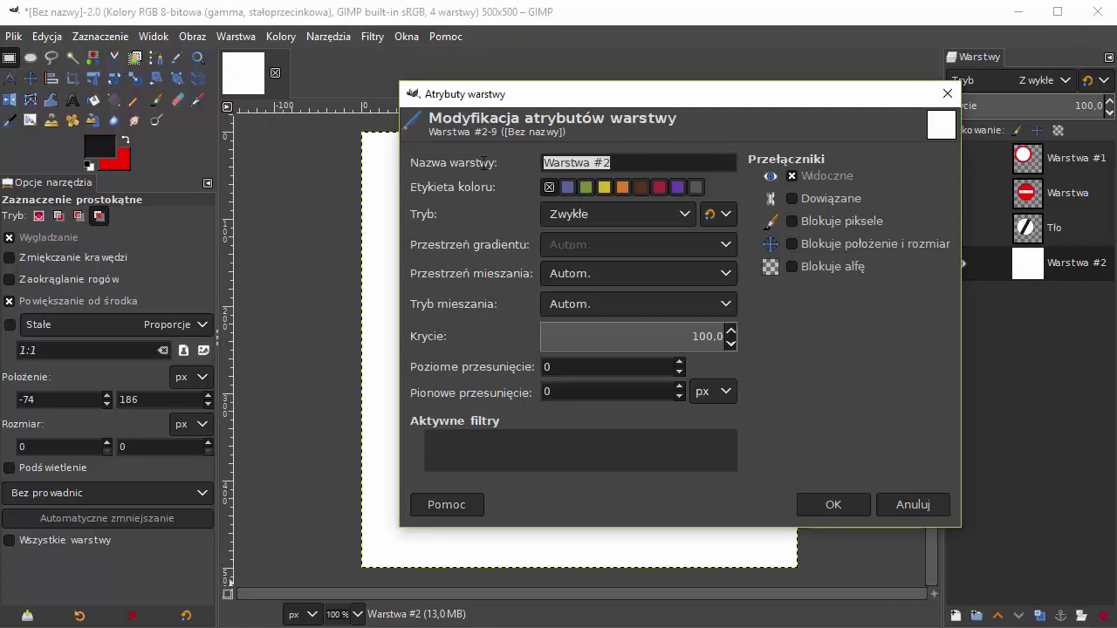
text(Tło)
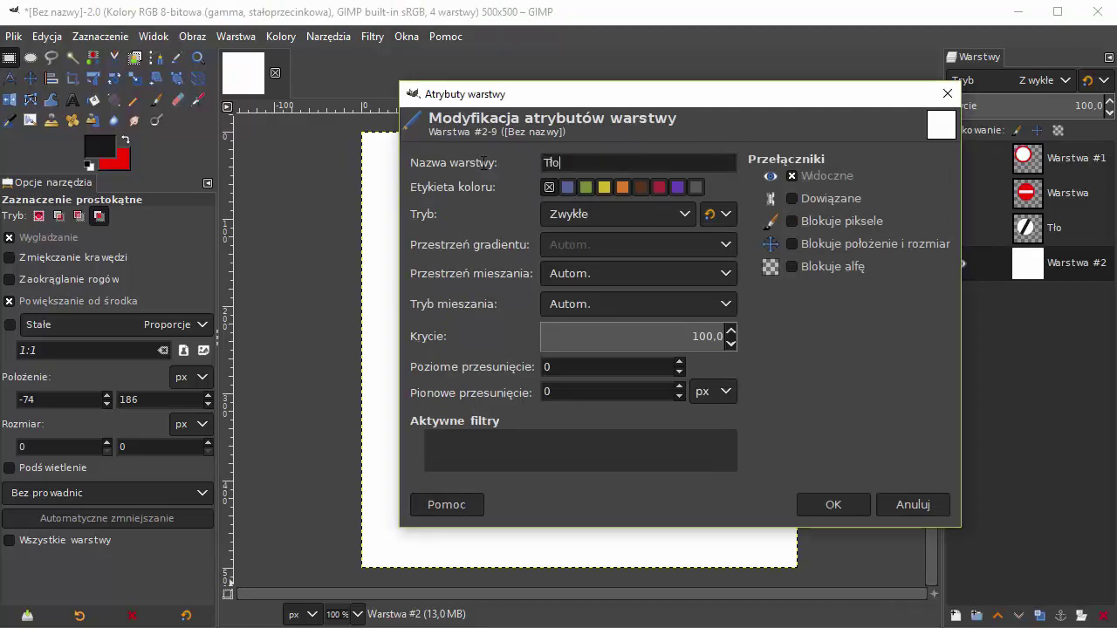
click(842, 505)
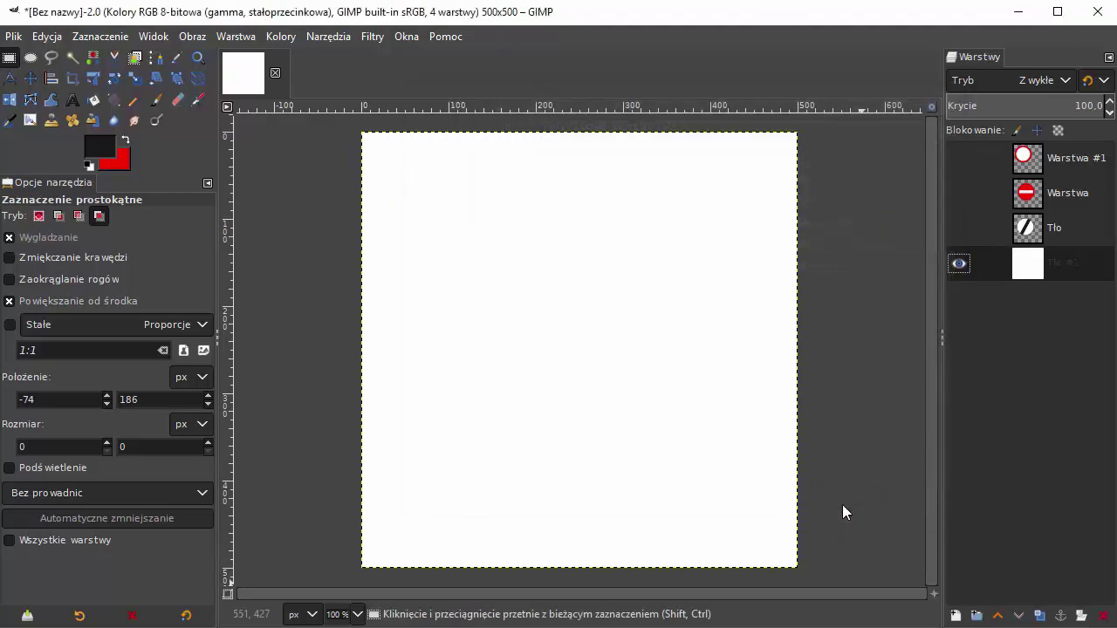
click(1051, 239)
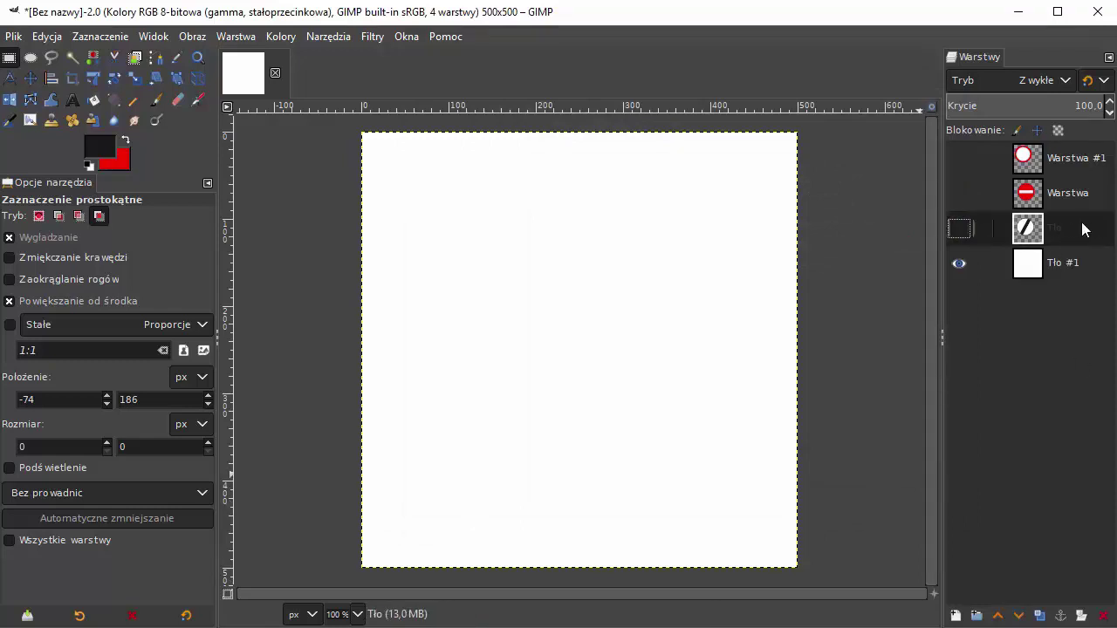
Rename layer Tło to 'Koniec zakazów' and widen the layers dock to fit it.
right_click(1061, 226)
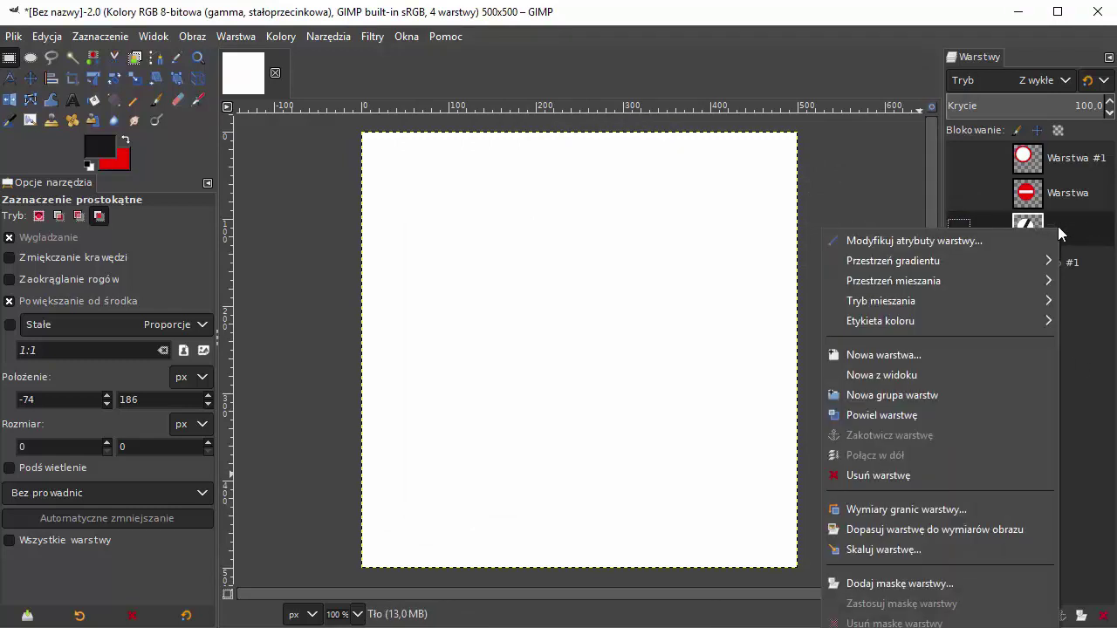
click(945, 242)
drag(925, 52, 559, 153)
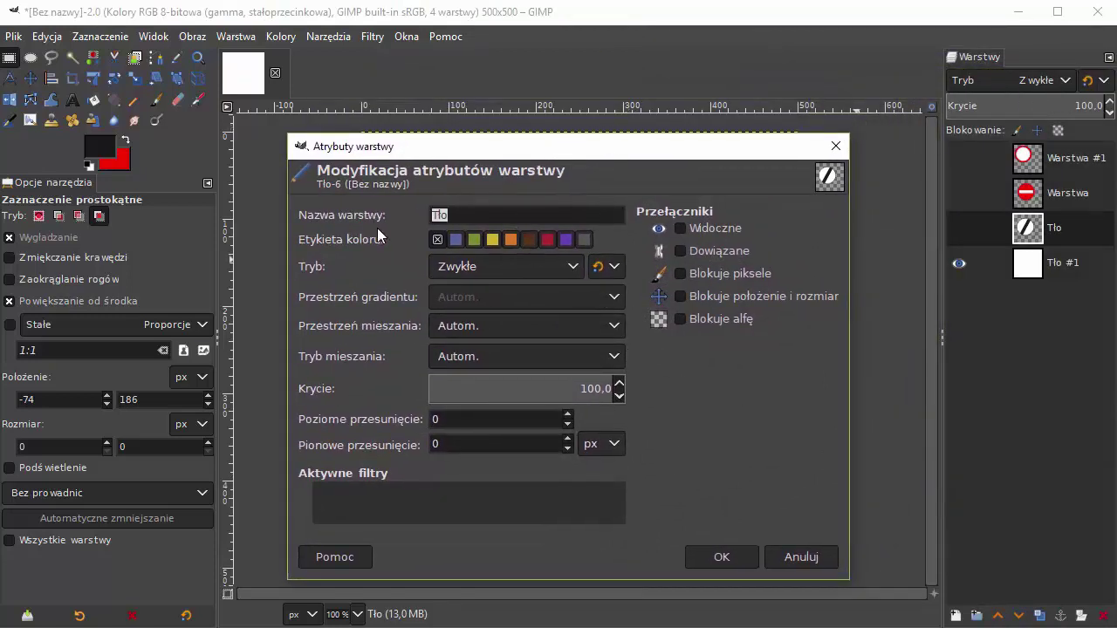
text(Konie)
text(c zakazó)
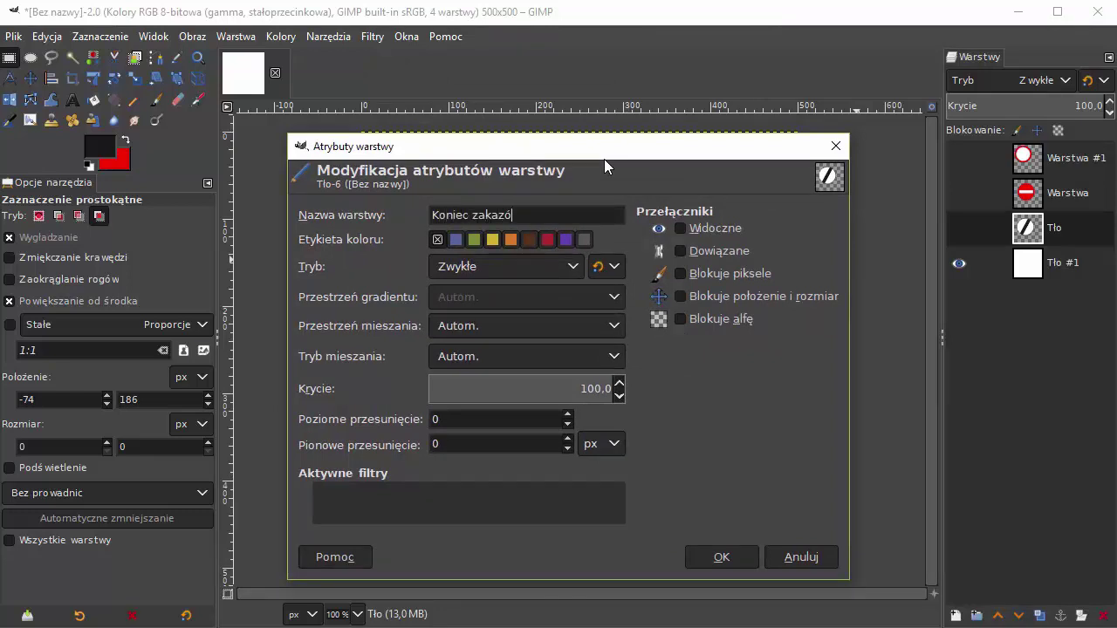
text(w)
click(729, 550)
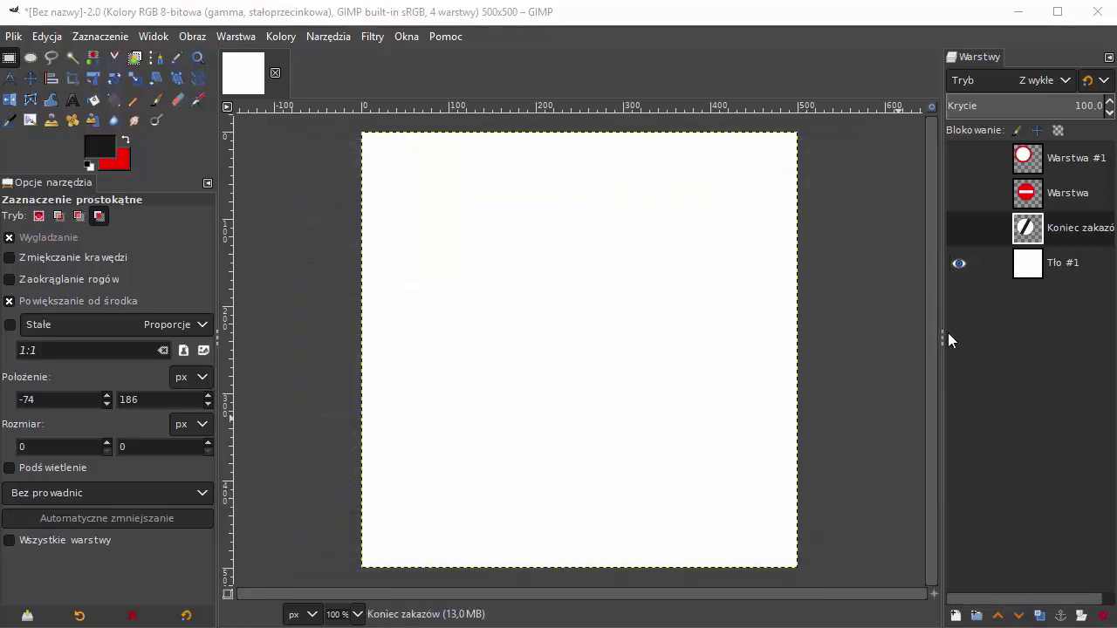
mouse_move(944, 333)
mouse_down()
mouse_move(875, 344)
mouse_move(885, 343)
mouse_up()
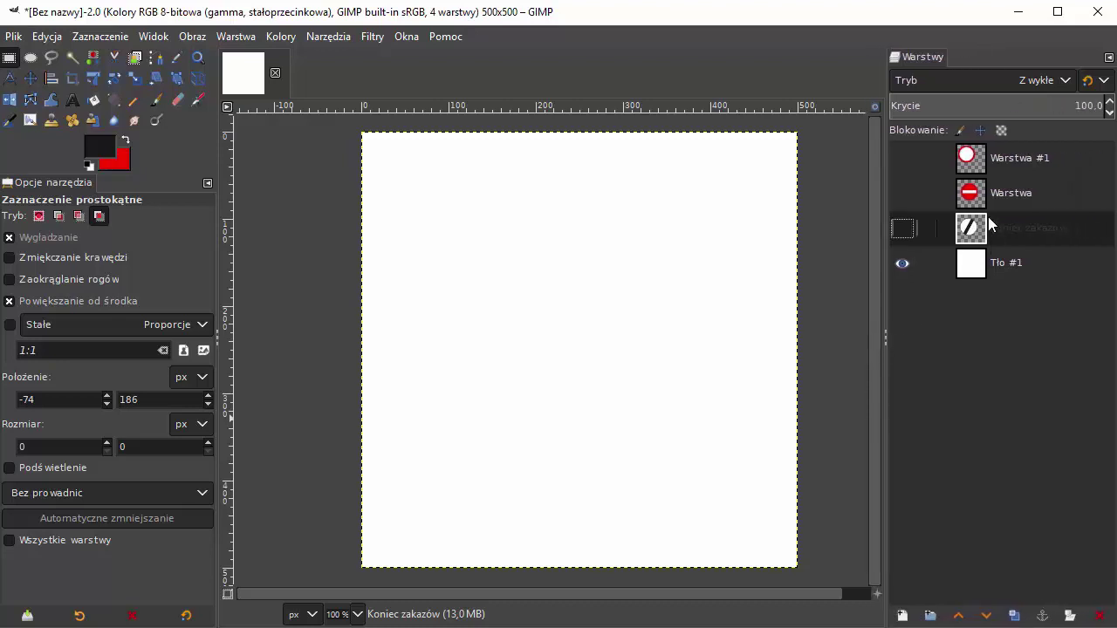
Rename the no-entry sign layer Warstwa to 'Zakaz wjazdu'.
click(1003, 192)
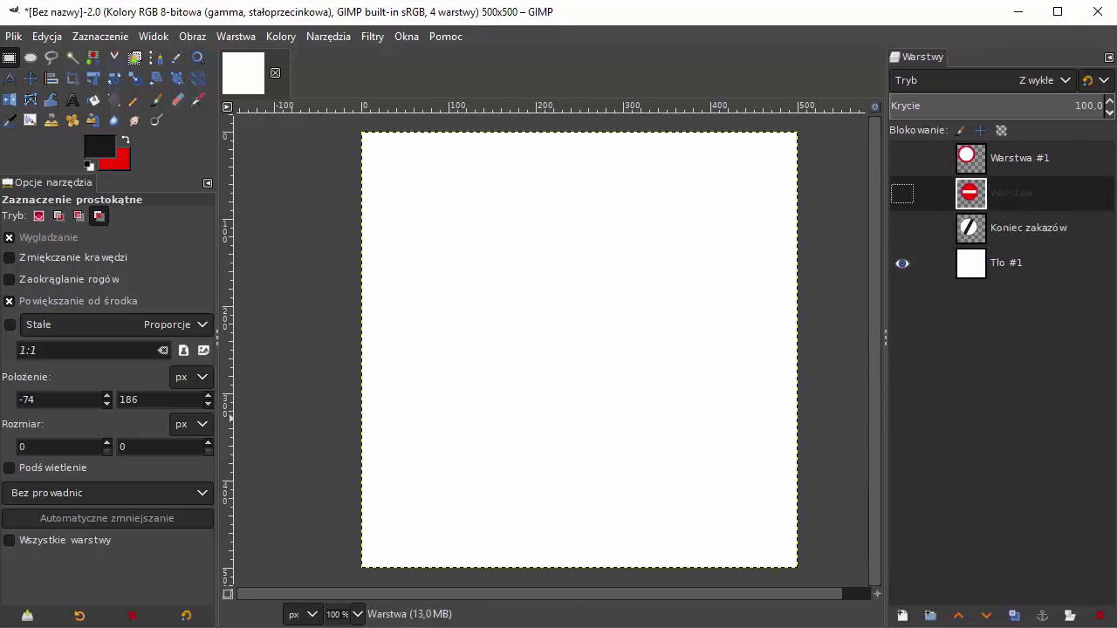
right_click(1022, 187)
click(923, 208)
drag(931, 32, 726, 106)
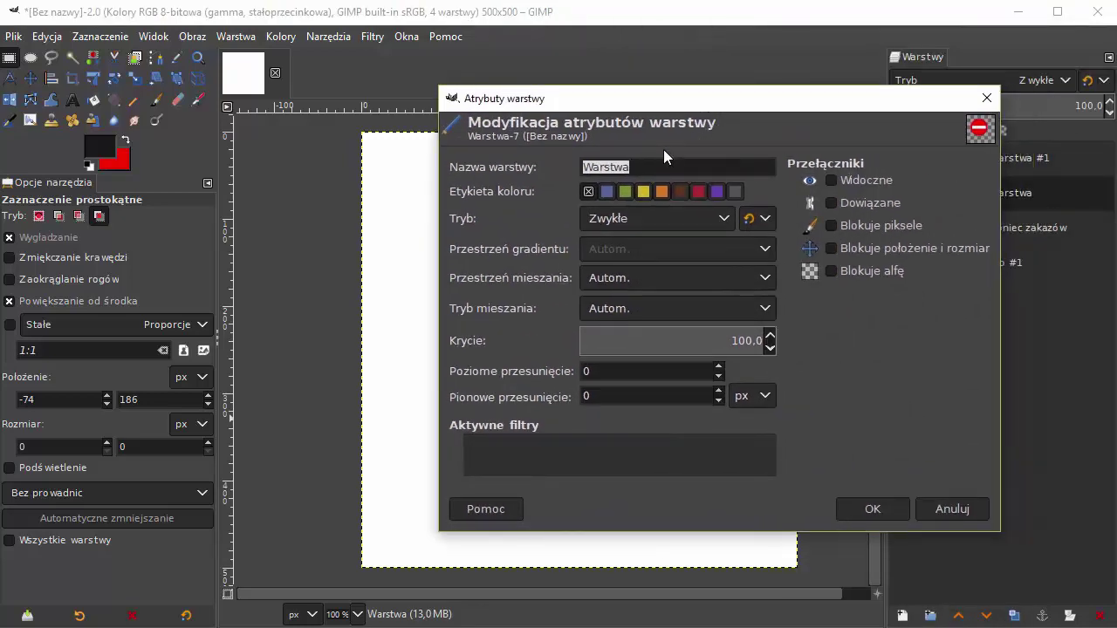
click(707, 171)
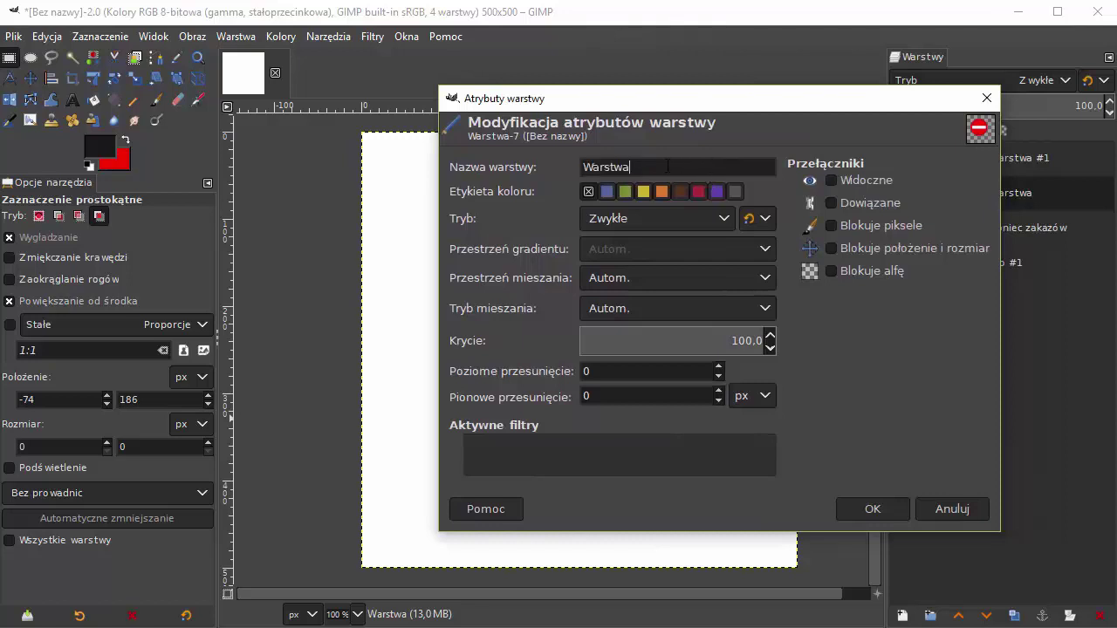
key(ctrl+a)
text(Z)
click(888, 518)
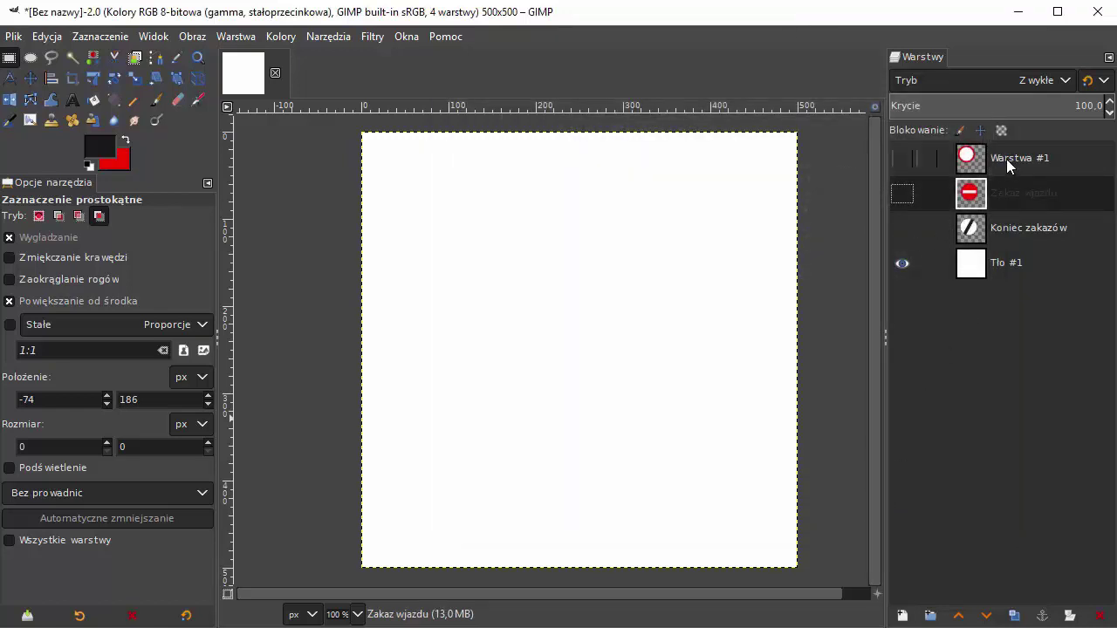
Rename the red ring layer Warstwa #1 to 'Zakaz ruchu'.
click(1006, 159)
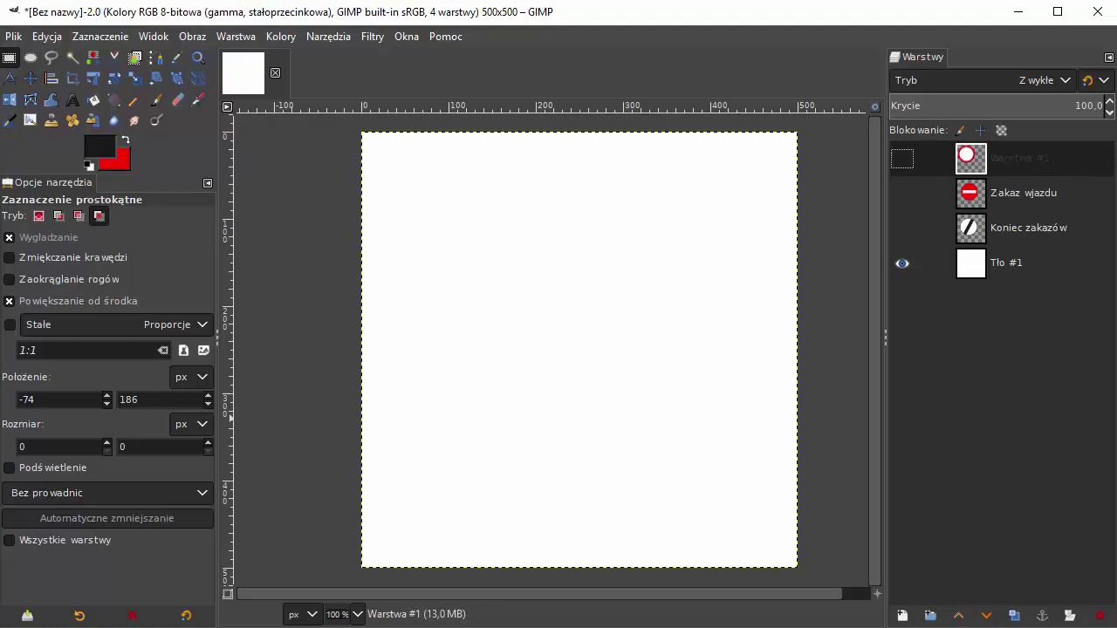
right_click(1022, 163)
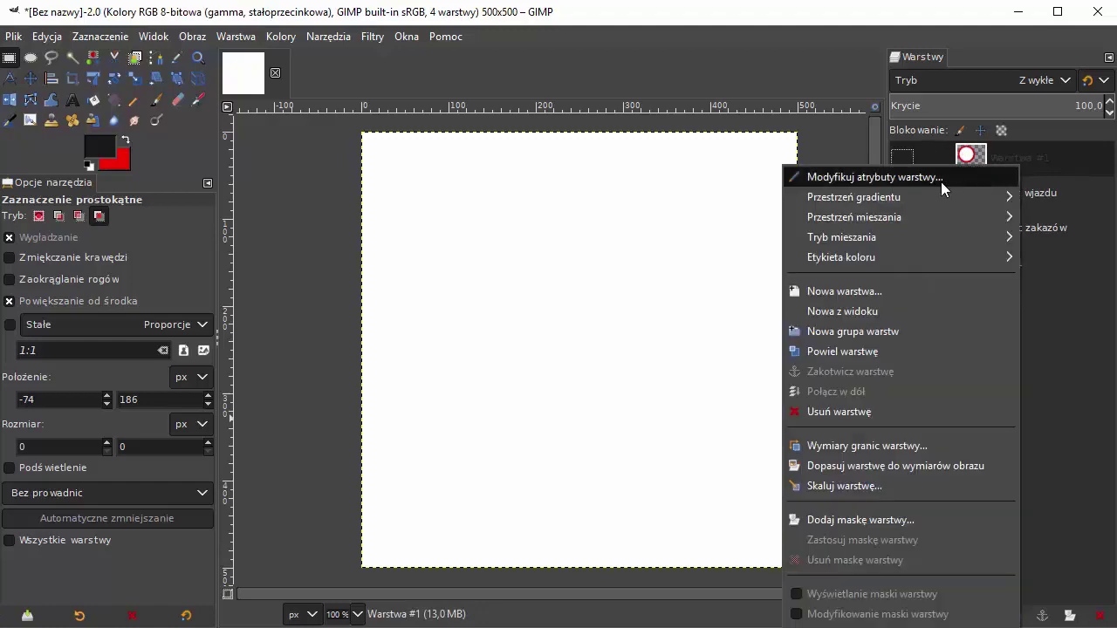
click(940, 182)
drag(1100, 25, 842, 86)
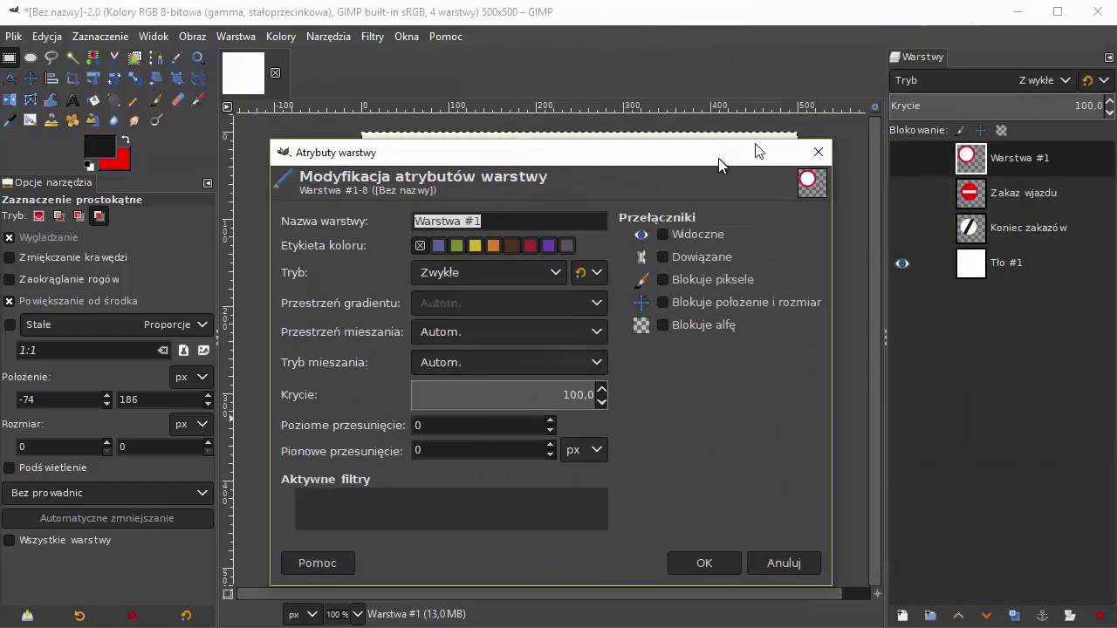
click(676, 136)
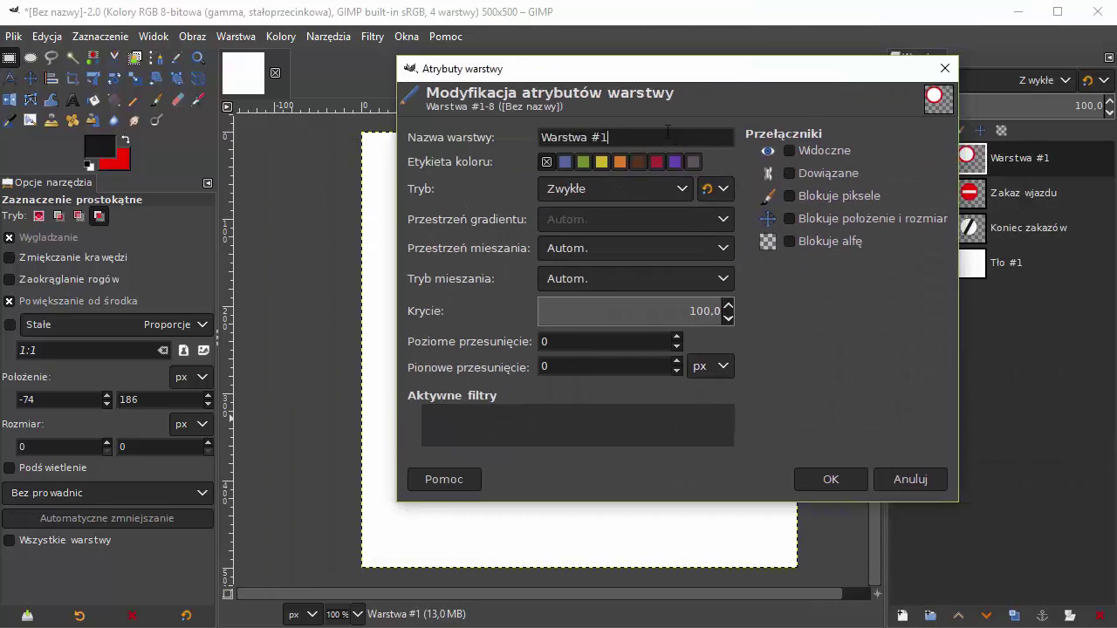
drag(635, 137, 478, 132)
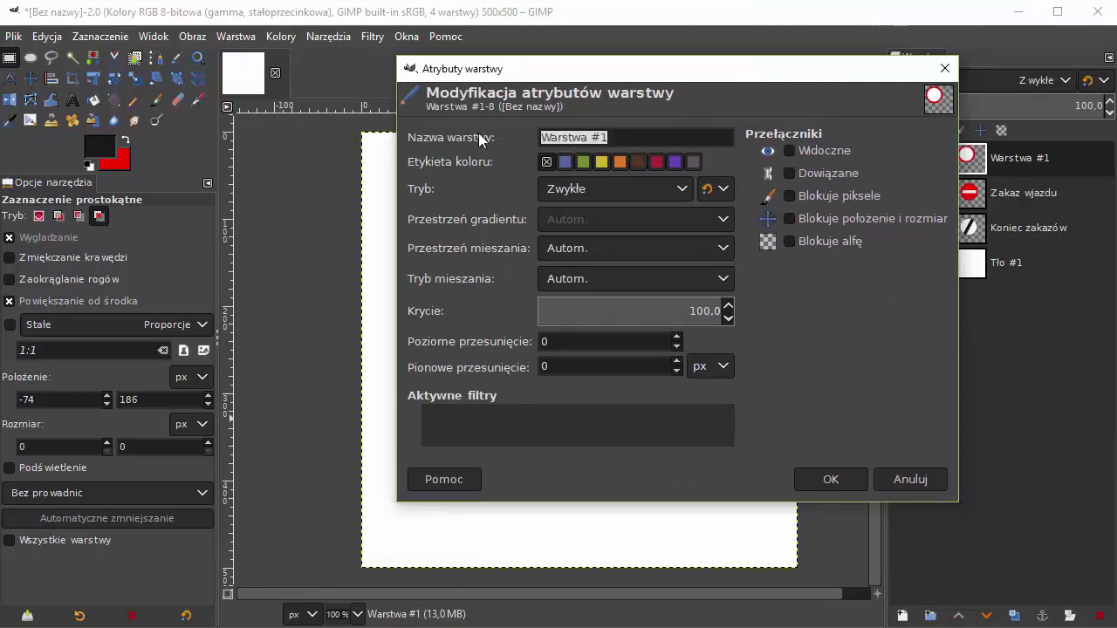
text(Zakaz r)
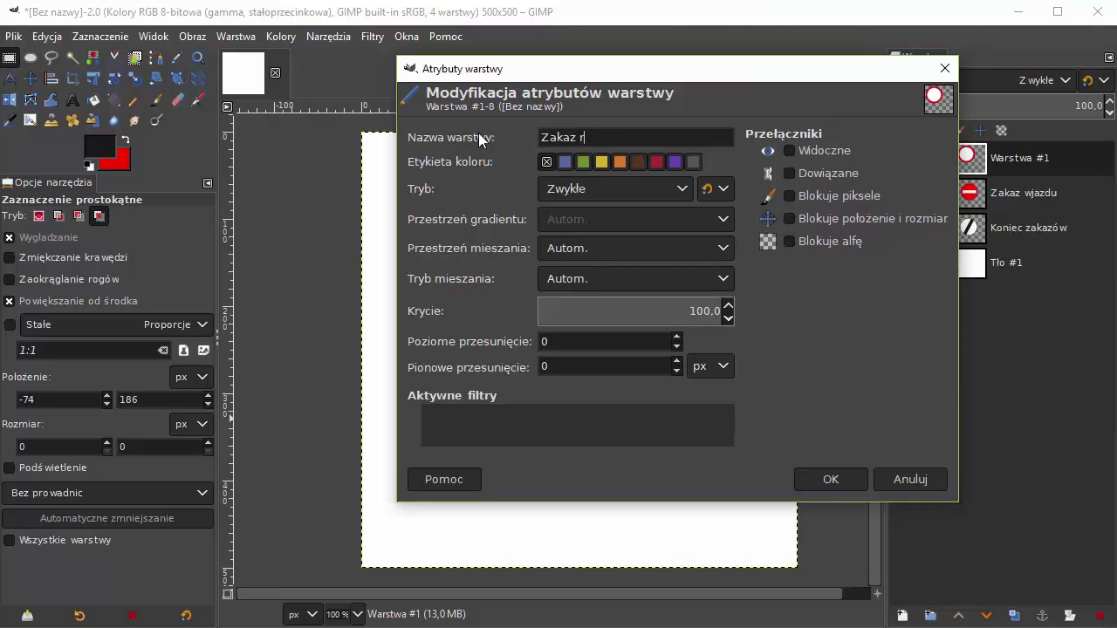
text(uchu)
click(836, 478)
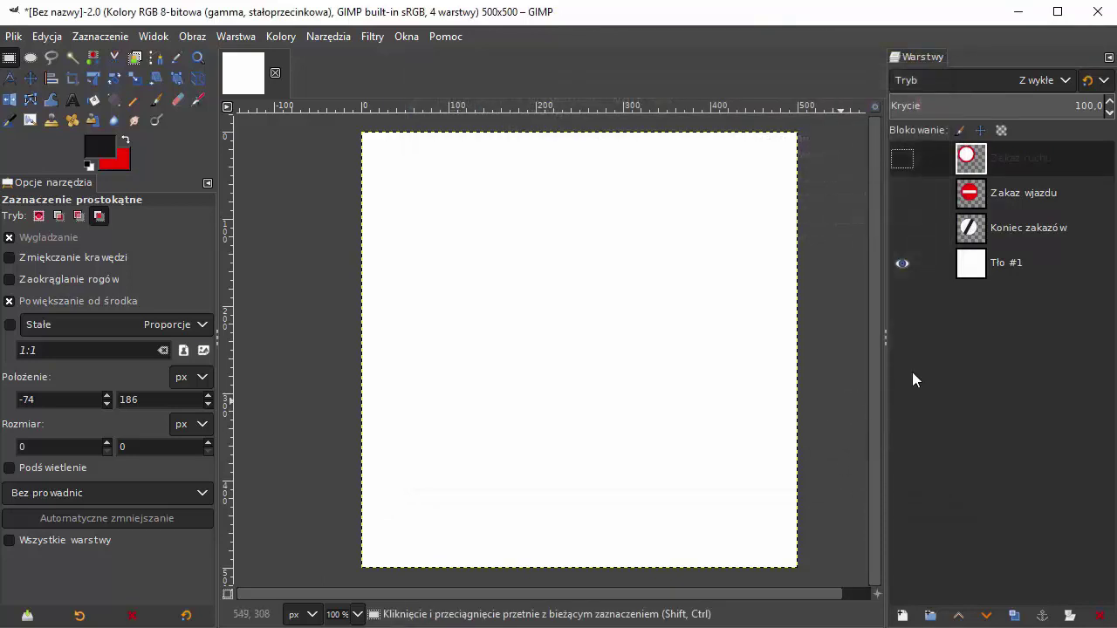
Show all three sign layers and raise Koniec zakazów above Zakaz wjazdu.
click(902, 227)
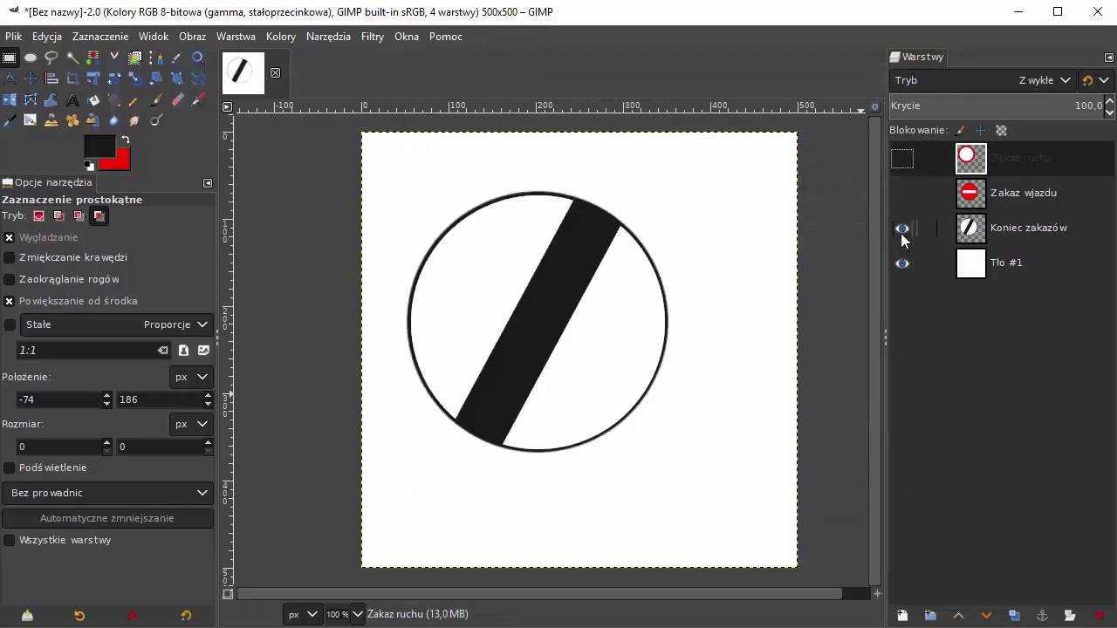
click(902, 193)
click(902, 158)
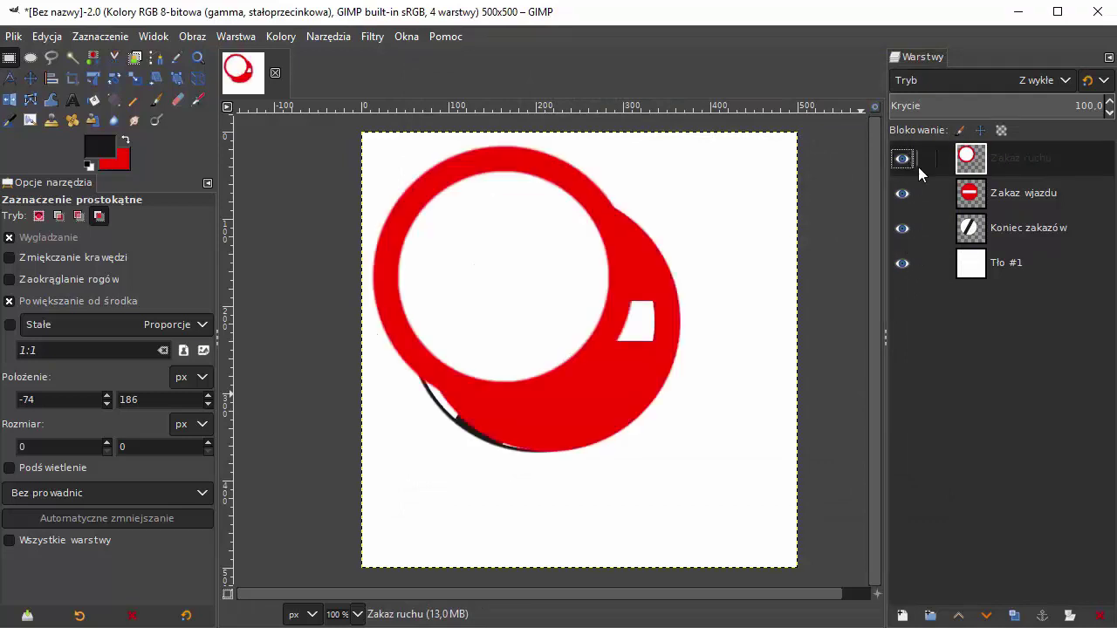
click(1023, 226)
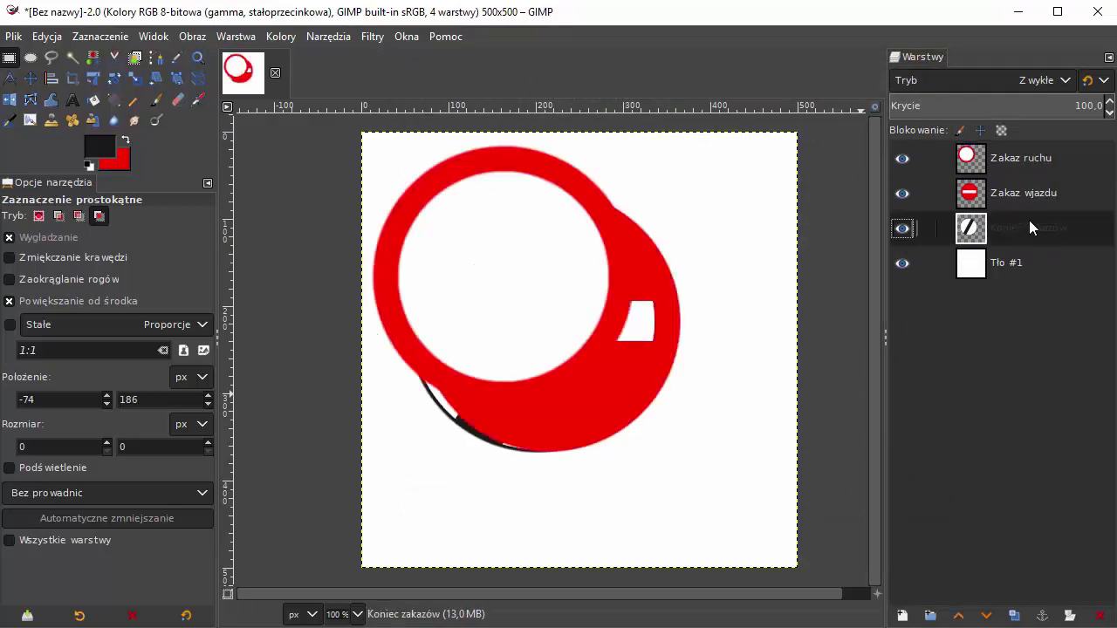
mouse_move(1011, 227)
mouse_down()
mouse_move(1015, 183)
mouse_move(1019, 226)
mouse_up()
drag(1007, 157, 1013, 229)
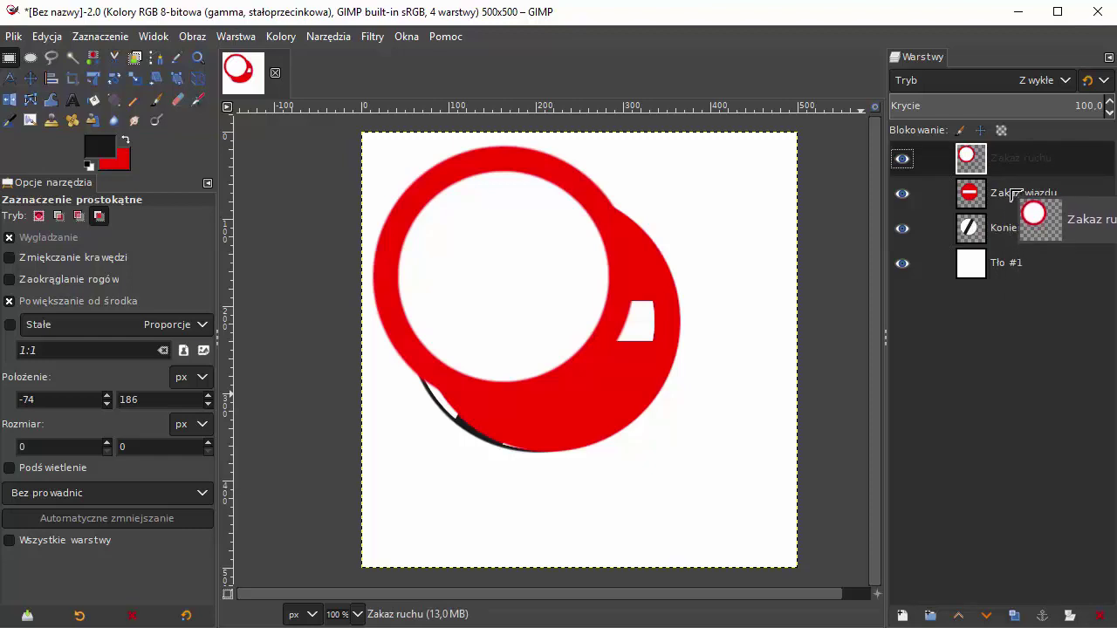
drag(1015, 229, 1024, 182)
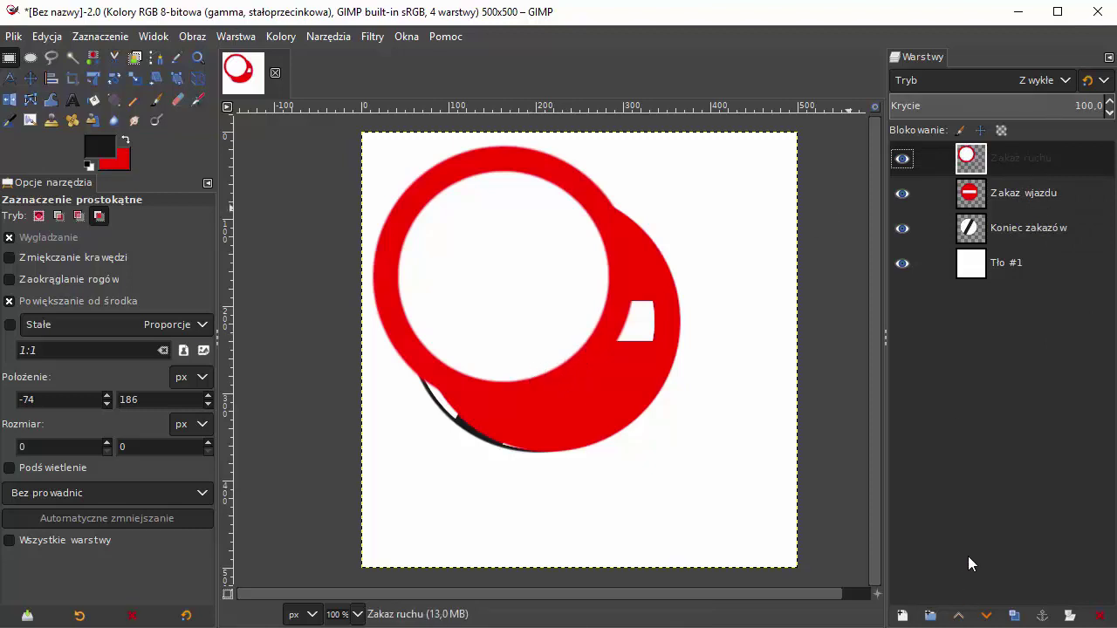
click(997, 229)
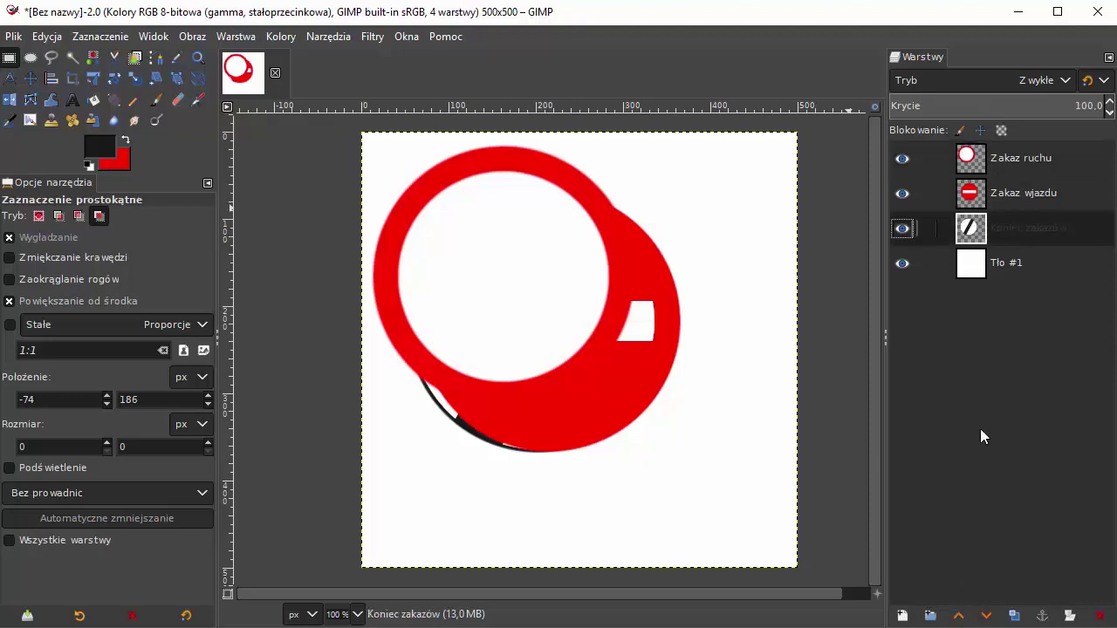
click(959, 616)
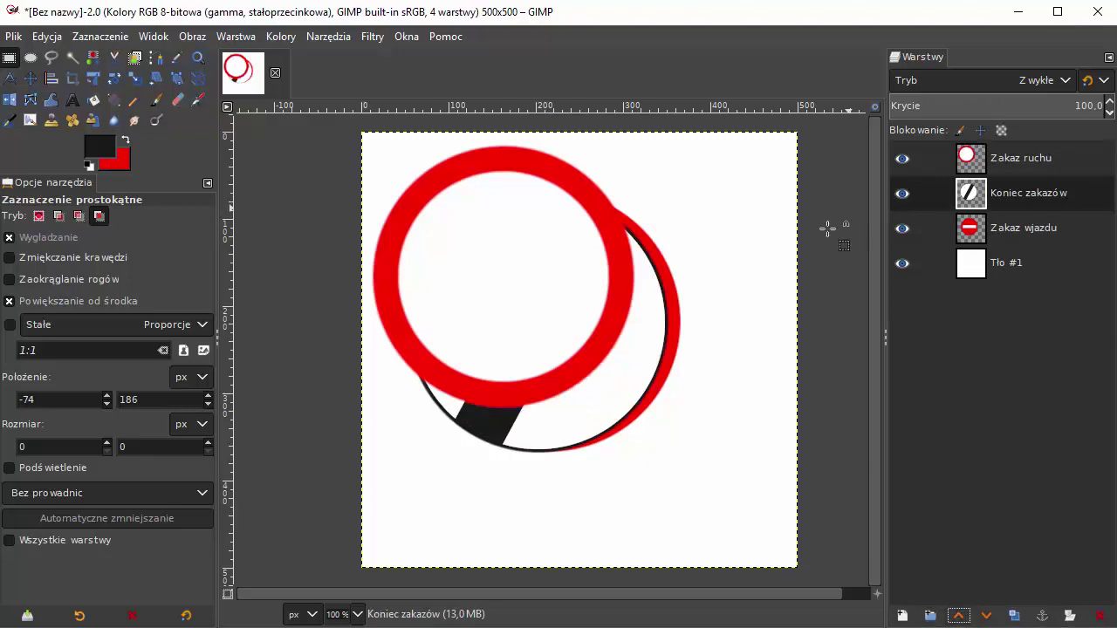
Hide the white background and the other signs, leaving only Koniec zakazów visible.
click(903, 263)
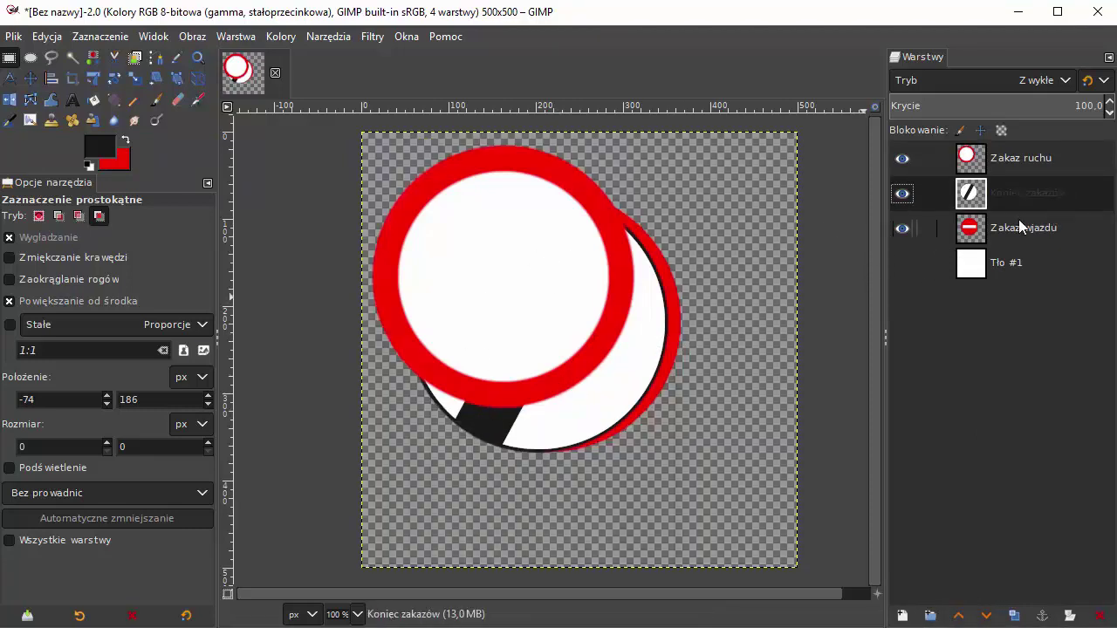
click(903, 158)
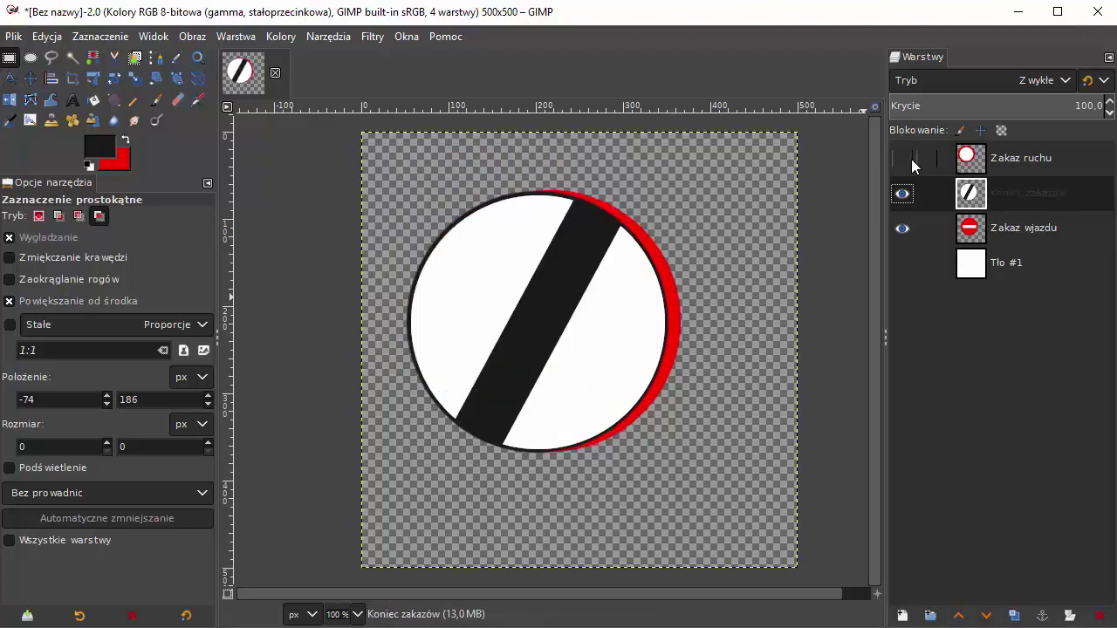
click(903, 193)
click(903, 228)
click(903, 158)
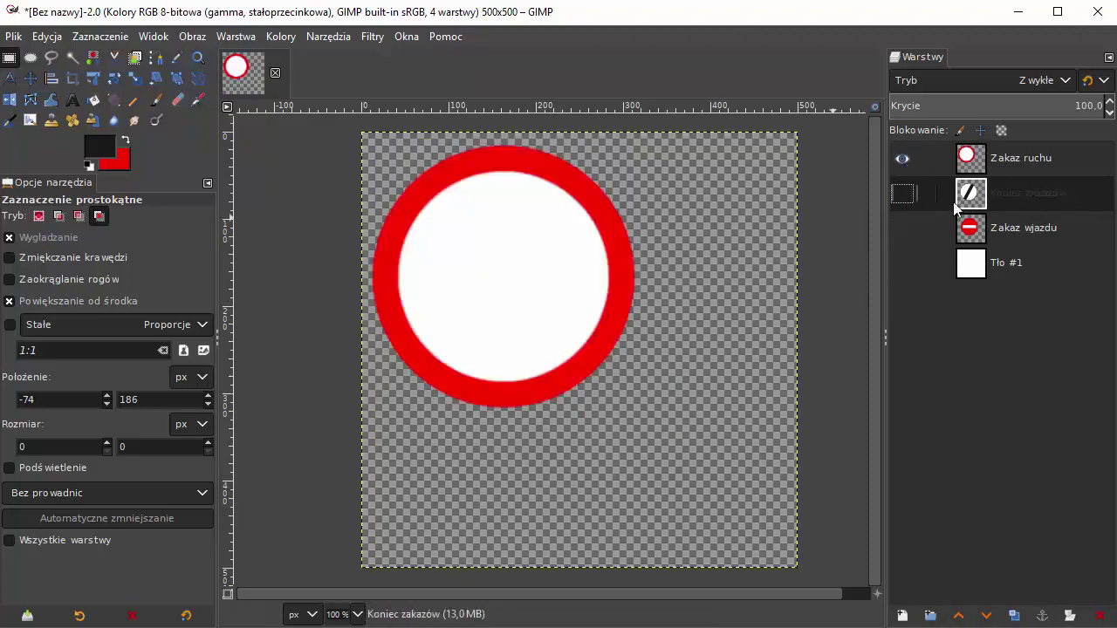
click(902, 164)
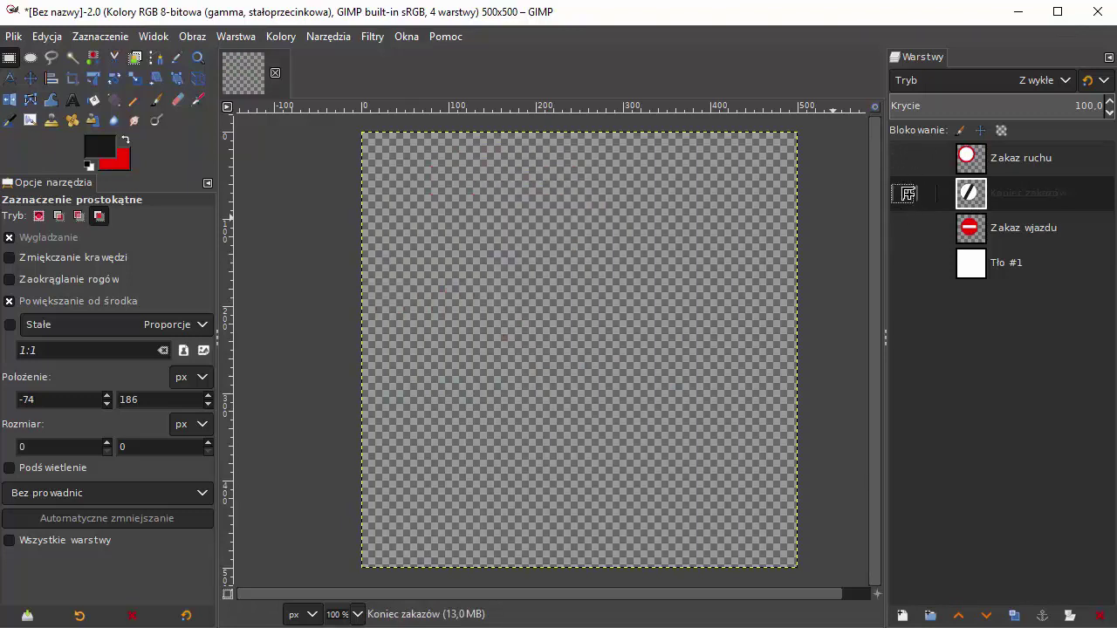
click(904, 192)
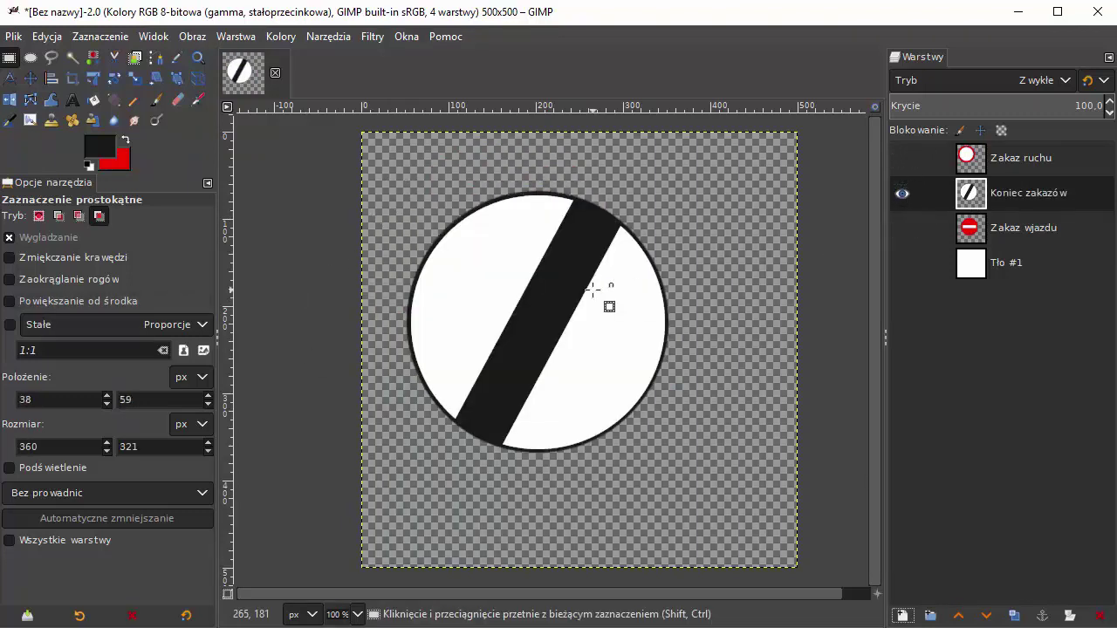
Shift the Koniec zakazów sign to the right with the Move tool.
click(34, 78)
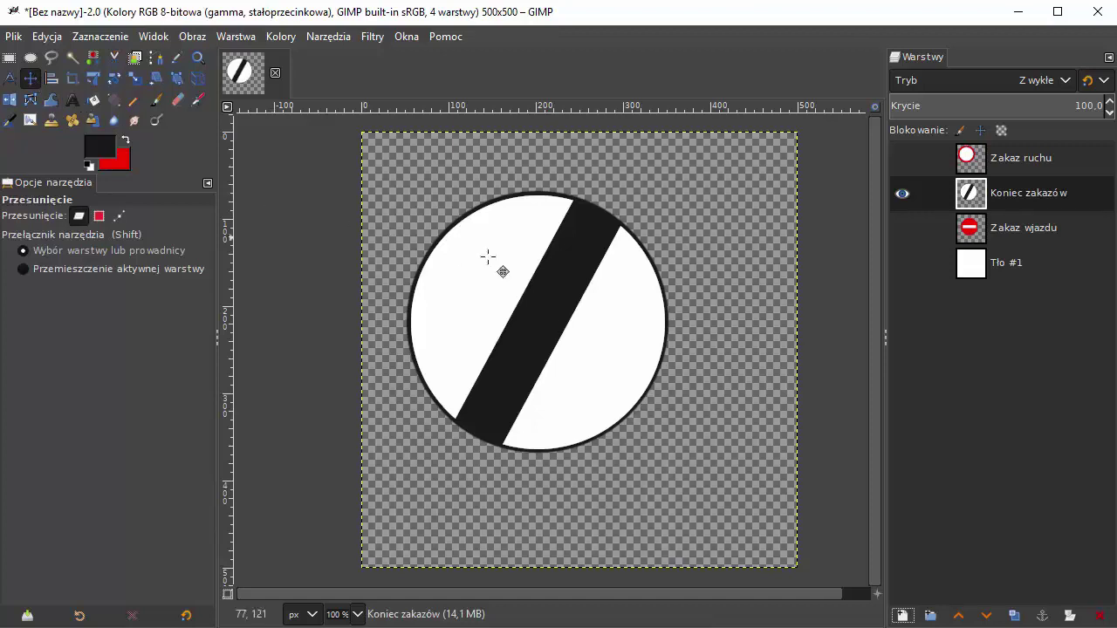
drag(536, 319, 649, 339)
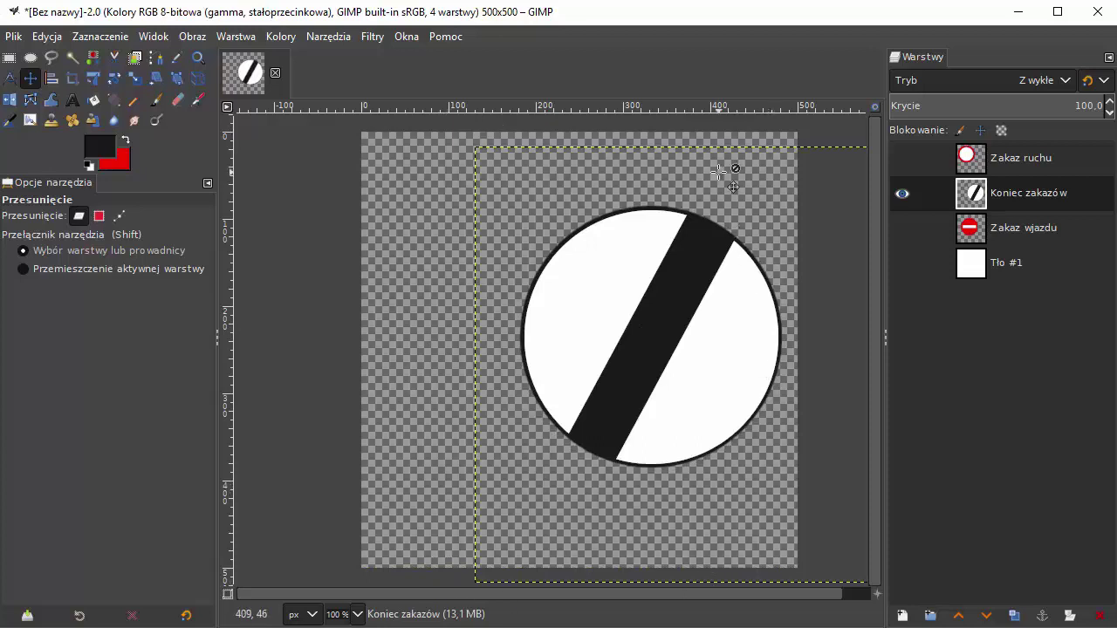
click(902, 193)
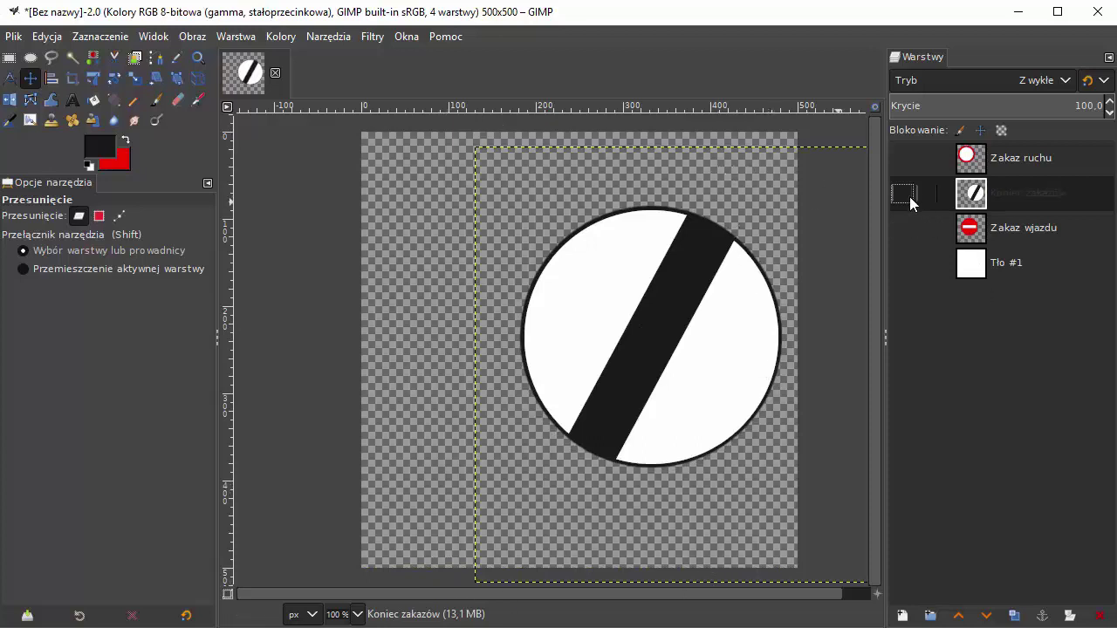
click(903, 228)
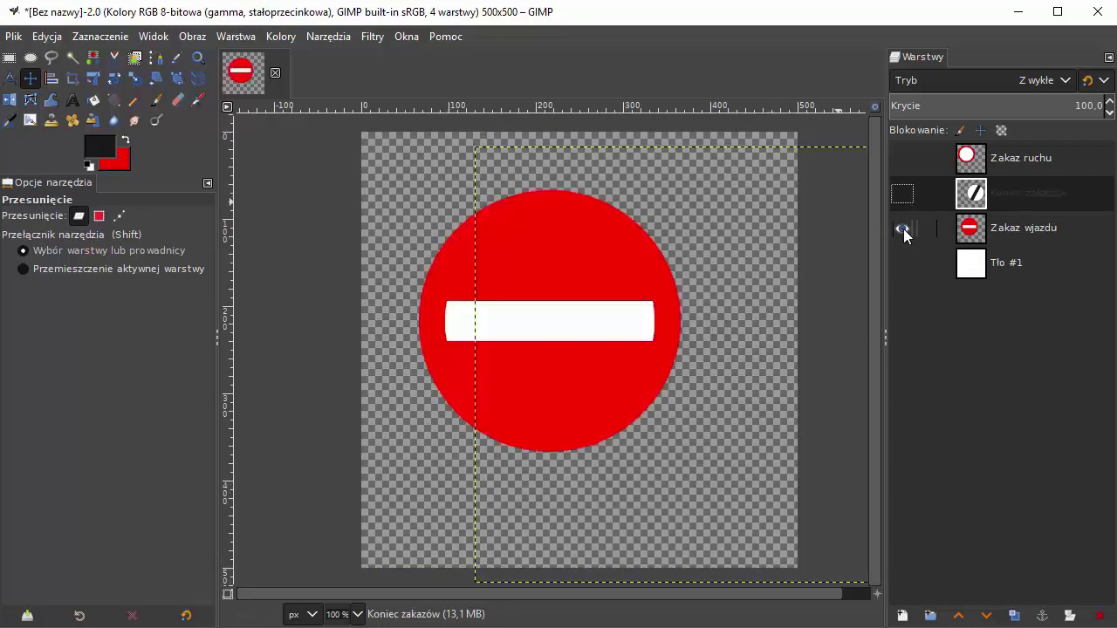
Move the Zakaz wjazdu sign down and left, then show all three signs.
click(989, 239)
mouse_move(554, 317)
mouse_down()
mouse_move(554, 334)
mouse_move(508, 392)
mouse_up()
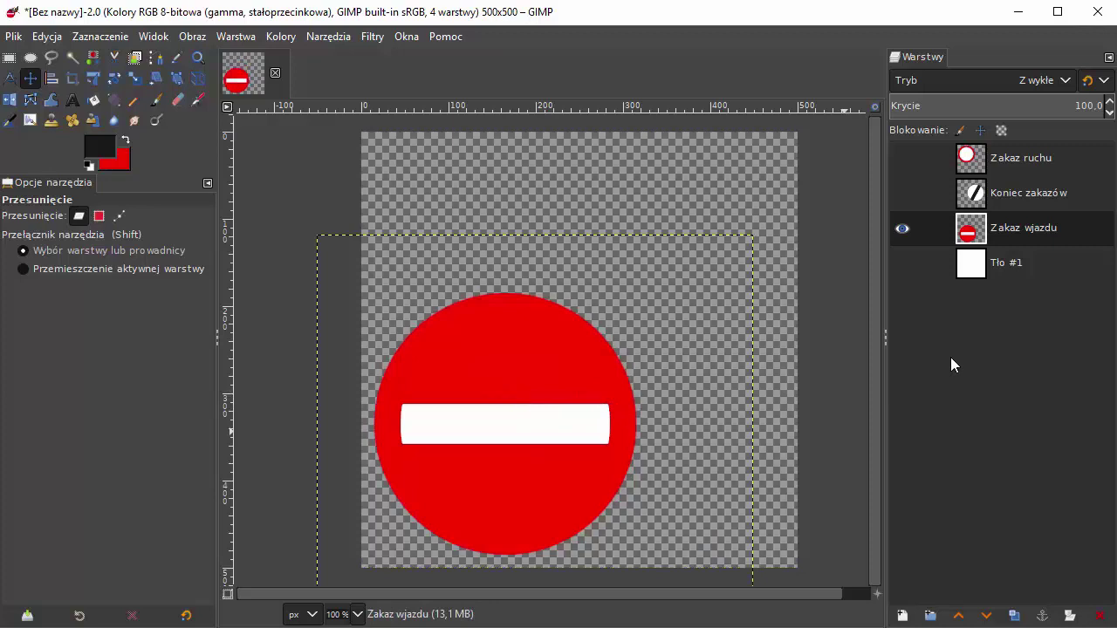
click(902, 193)
click(901, 158)
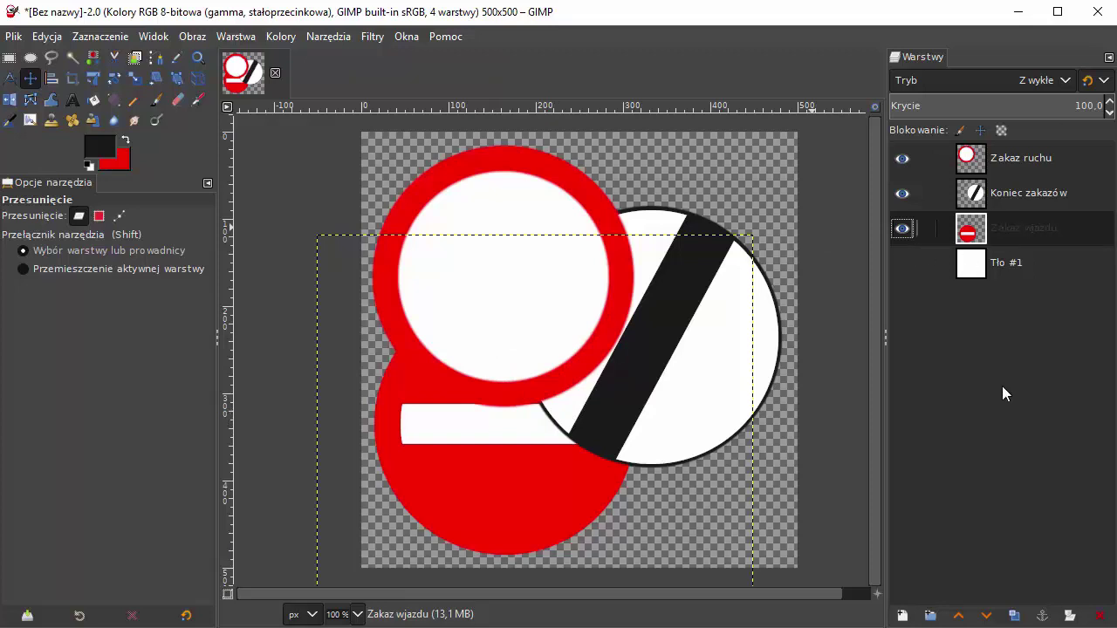
Lower Zakaz ruchu below Tło #1, raise it back above, and show Tło #1.
click(958, 615)
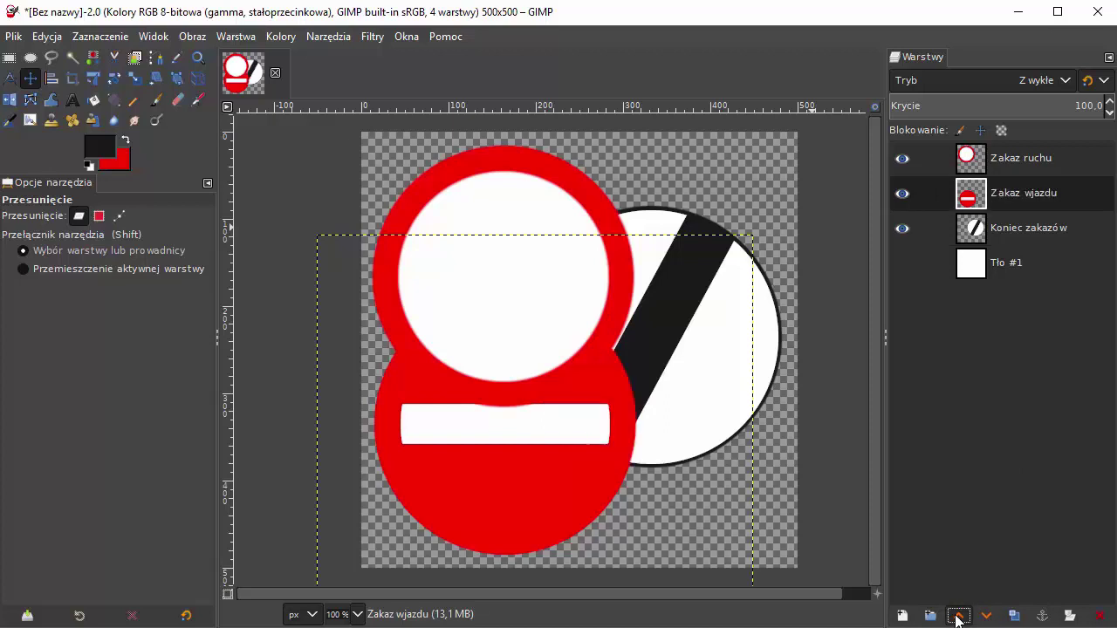
click(958, 616)
click(985, 194)
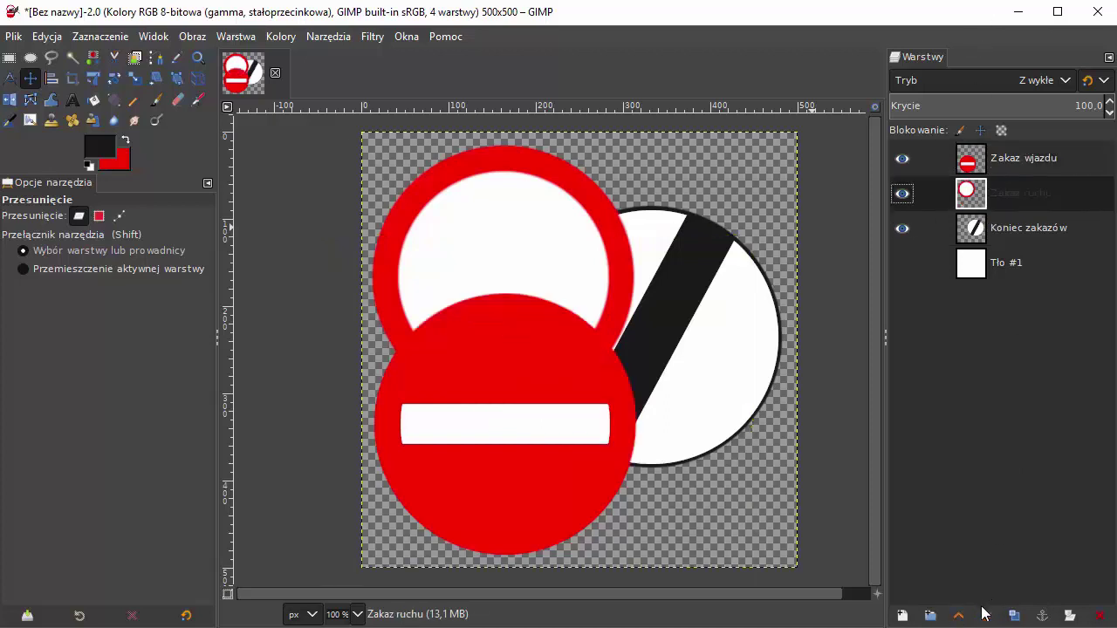
click(986, 616)
click(985, 616)
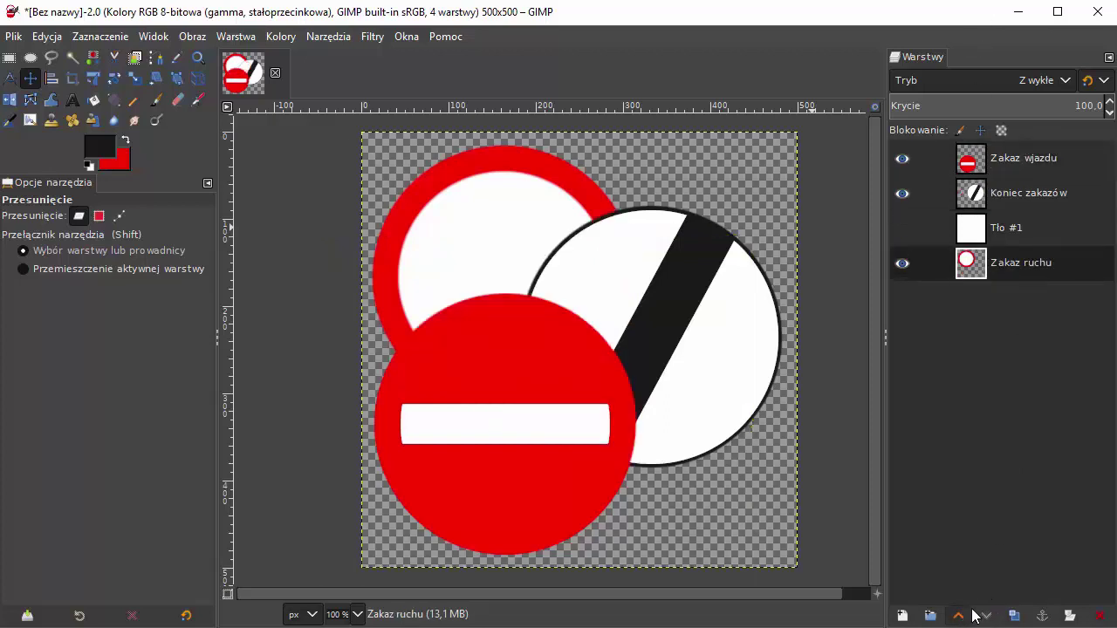
click(960, 616)
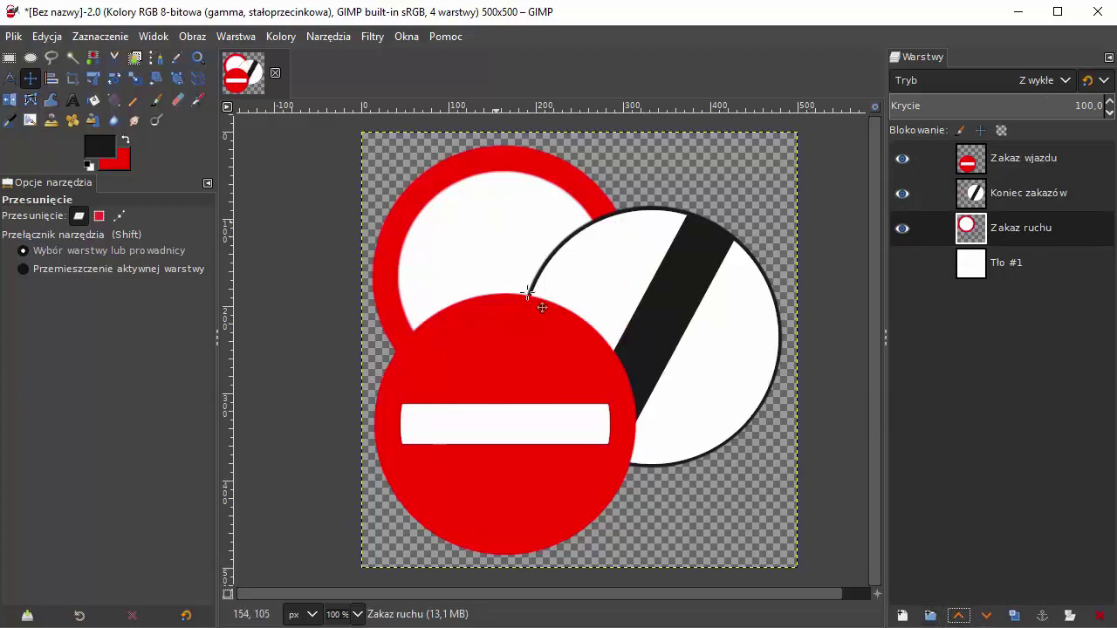
click(902, 262)
click(996, 187)
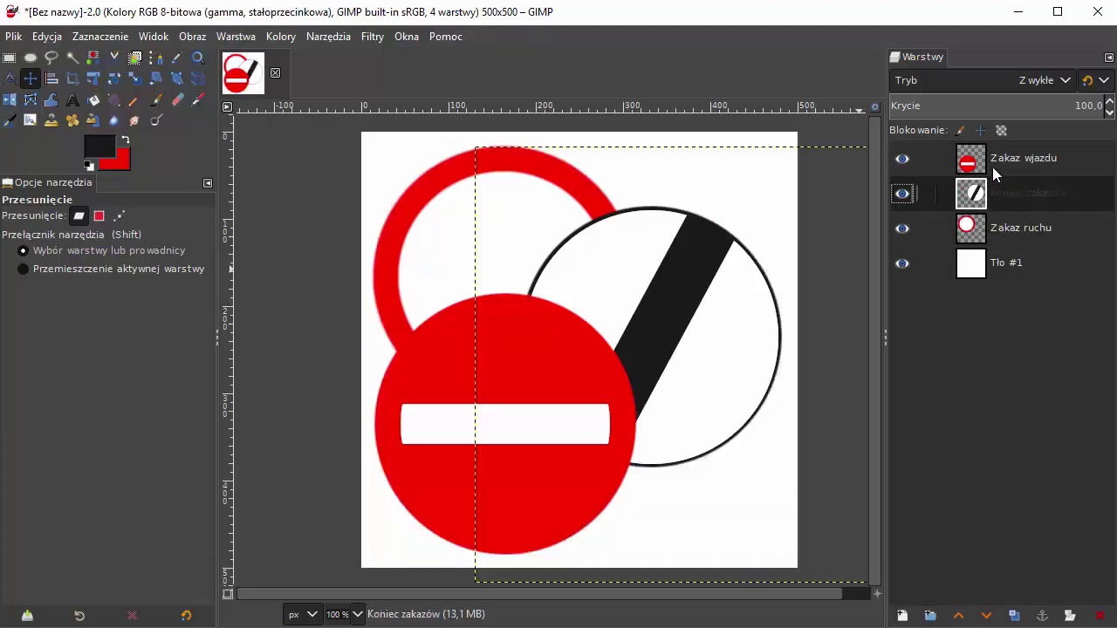
Apply Layer to Image Size to the Zakaz wjazdu layer.
click(992, 166)
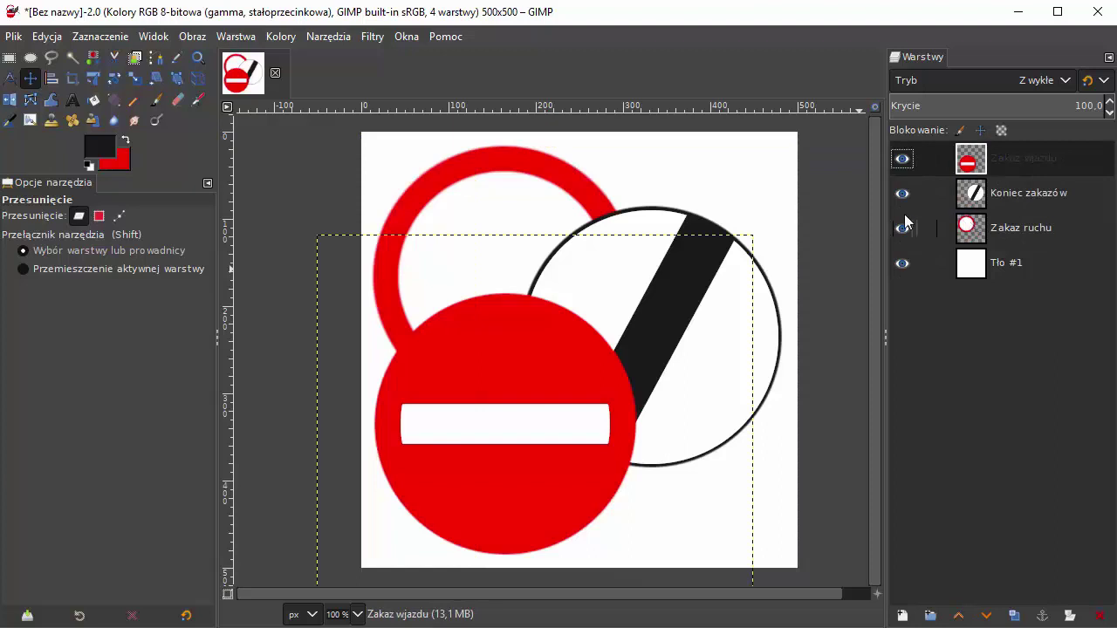
right_click(1004, 156)
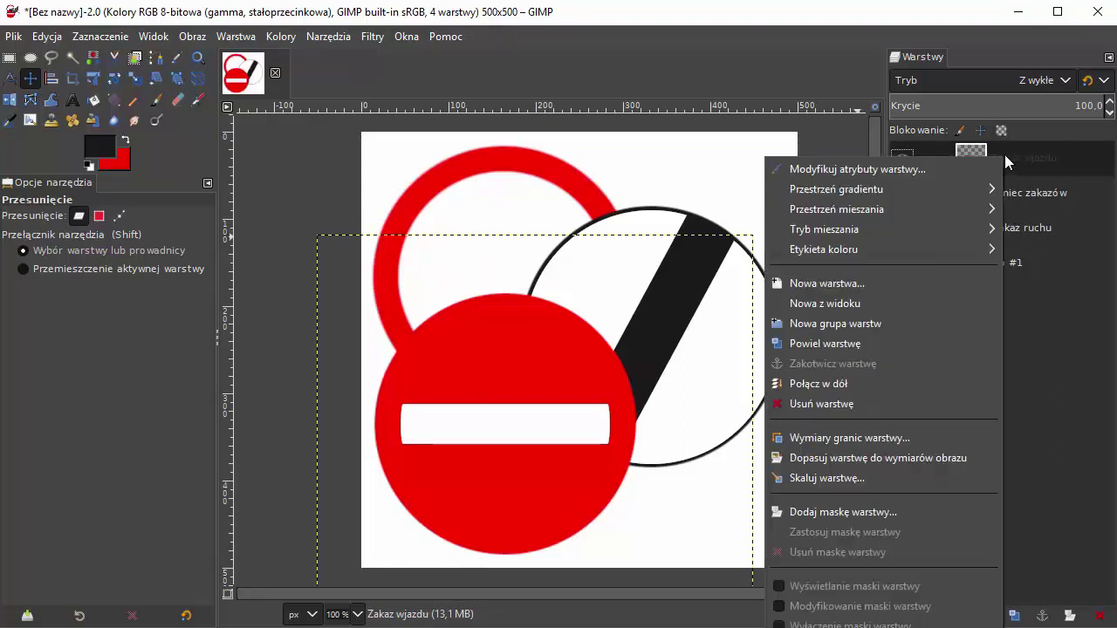
click(905, 463)
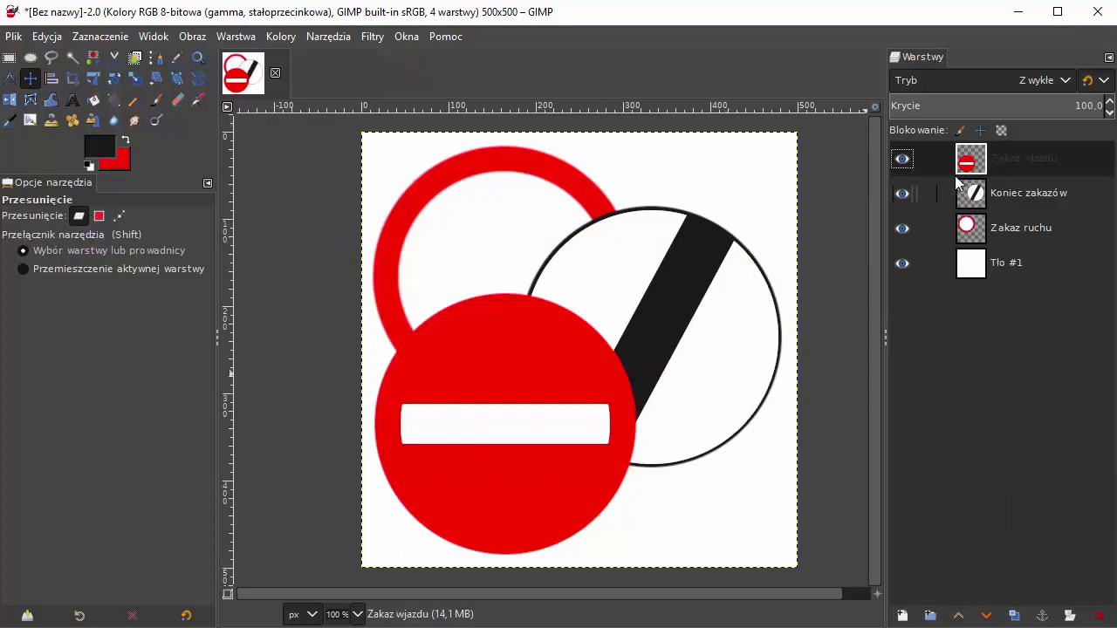
Toggle each layer's visibility off and back on, ending with all three signs on white.
click(902, 159)
click(902, 194)
click(902, 228)
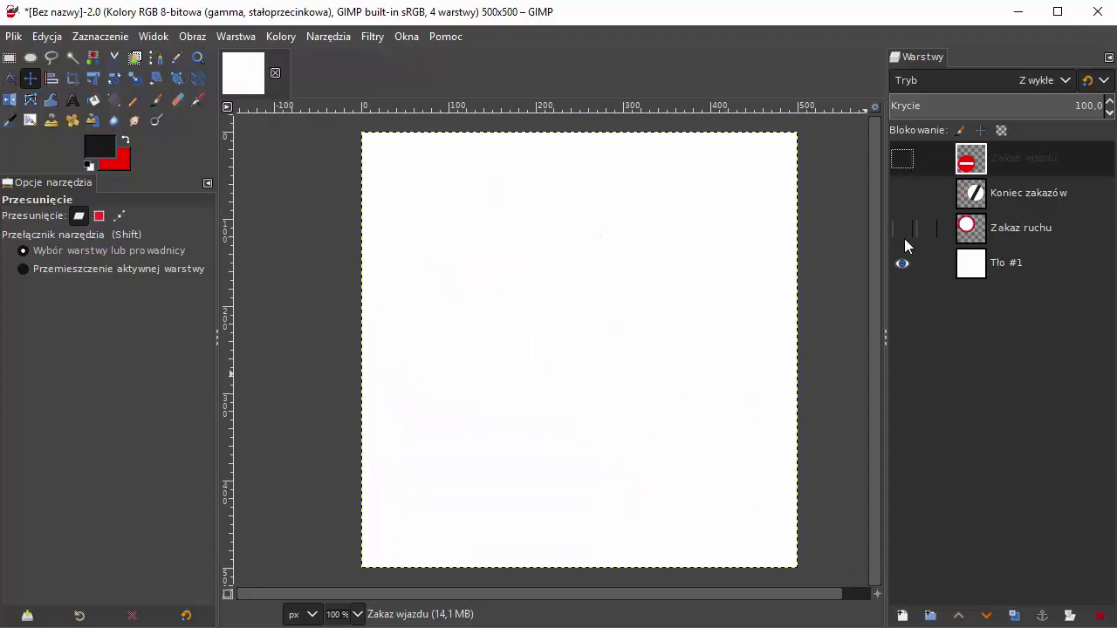
click(902, 262)
click(899, 194)
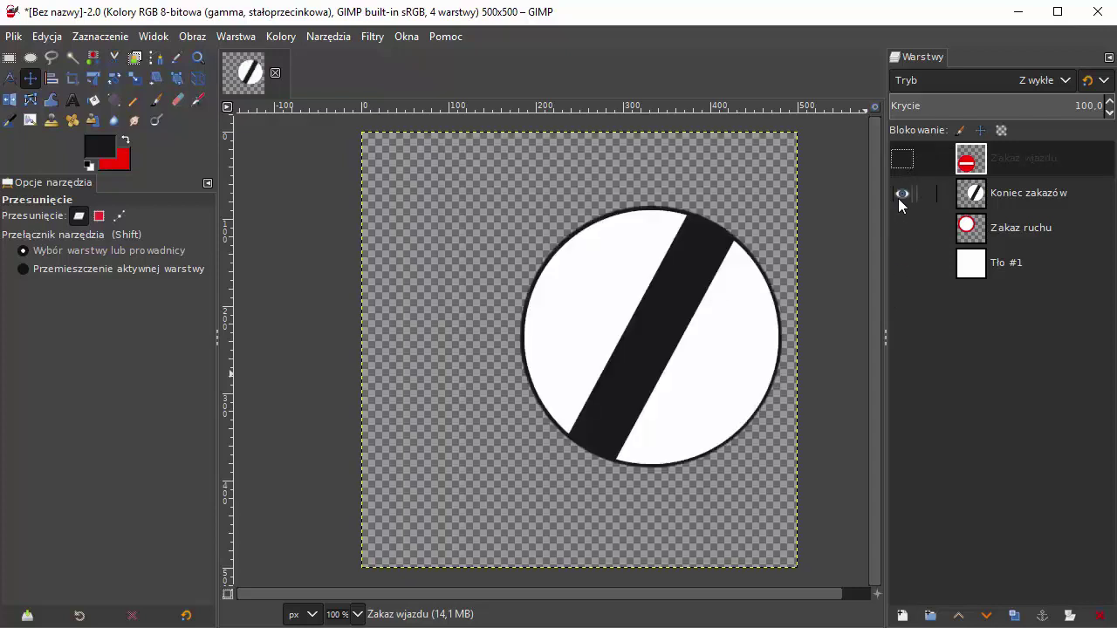
click(900, 193)
click(899, 166)
click(899, 165)
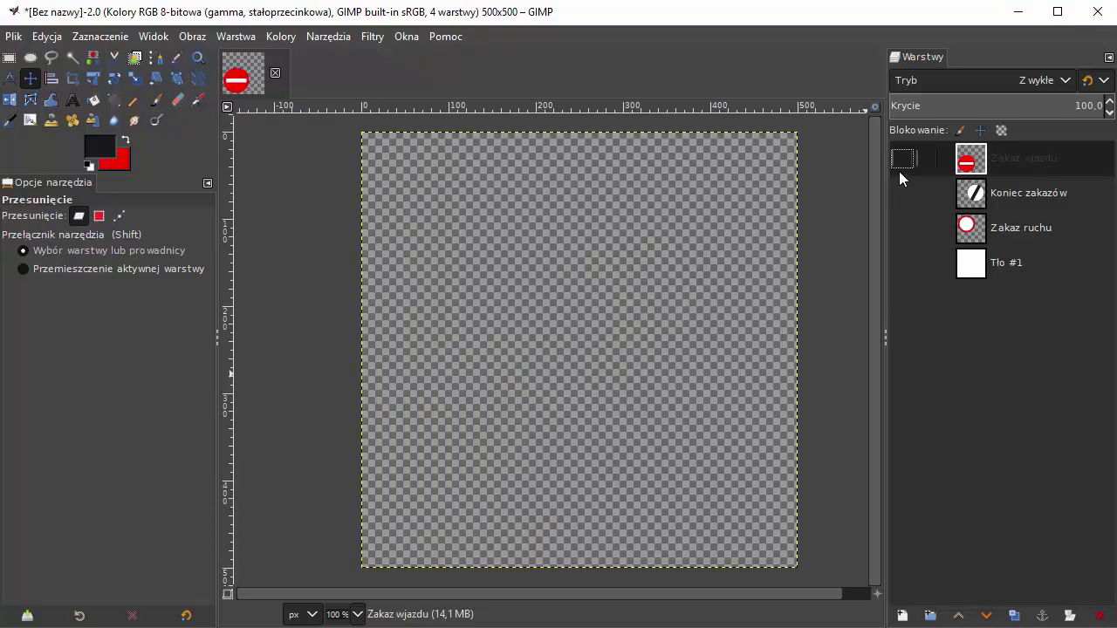
click(902, 228)
click(991, 226)
click(991, 173)
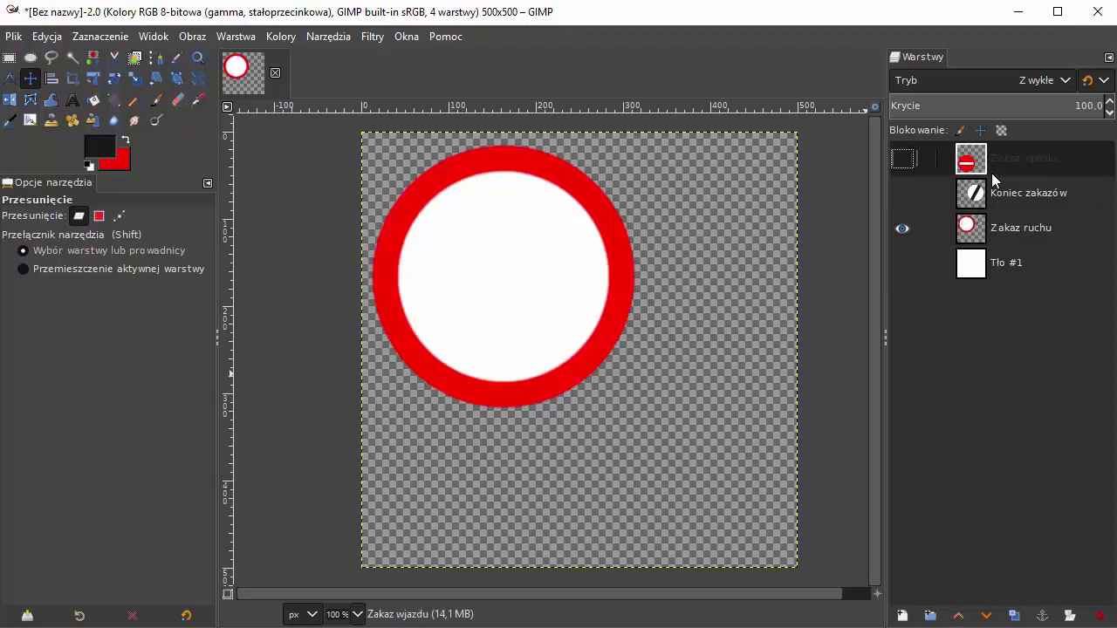
click(902, 159)
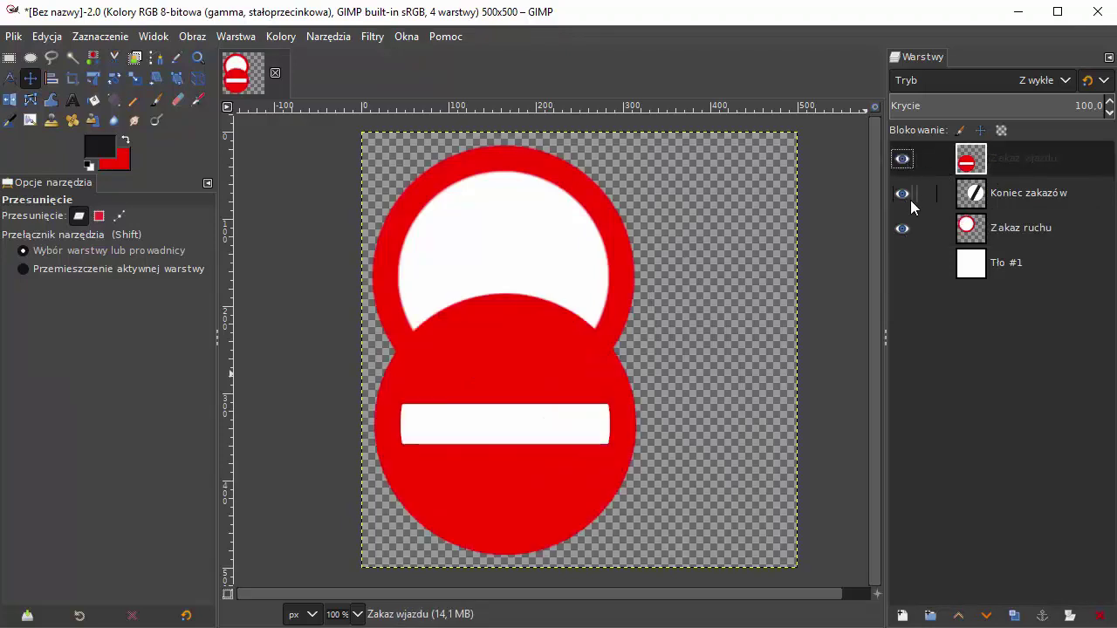
click(902, 193)
click(903, 262)
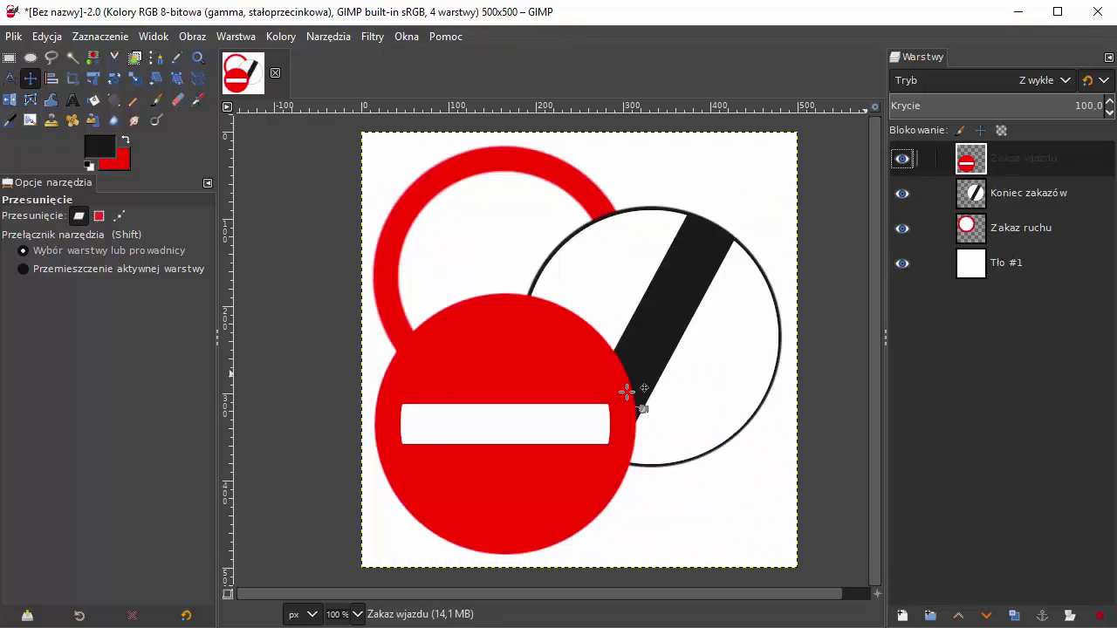
Fit Koniec zakazów to the full 500×500 image with Layer to Image Size.
click(1038, 198)
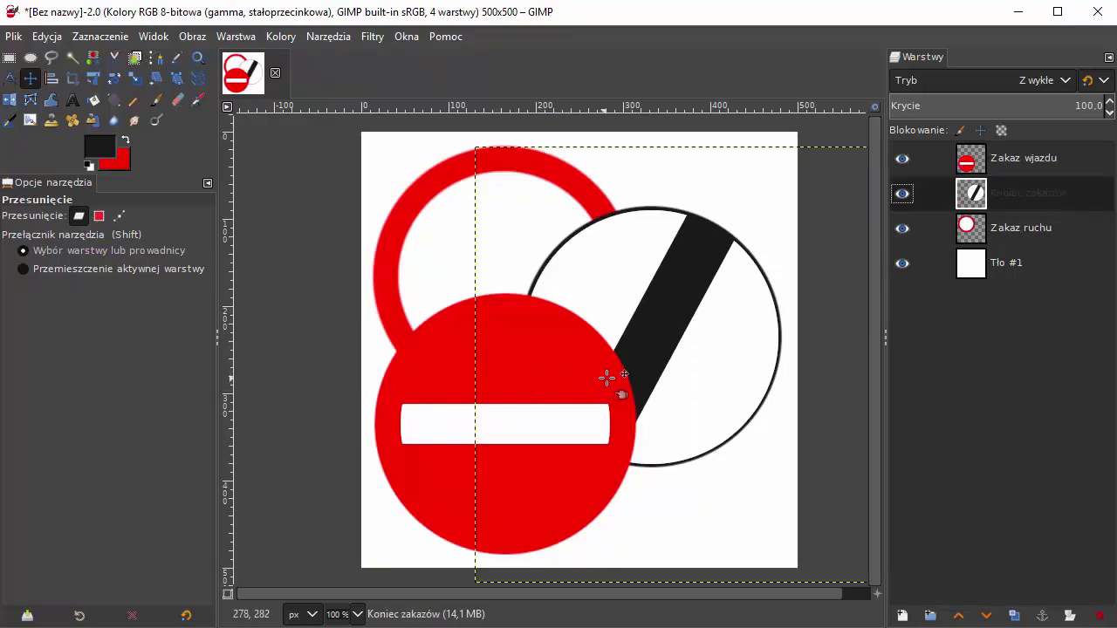
right_click(1004, 197)
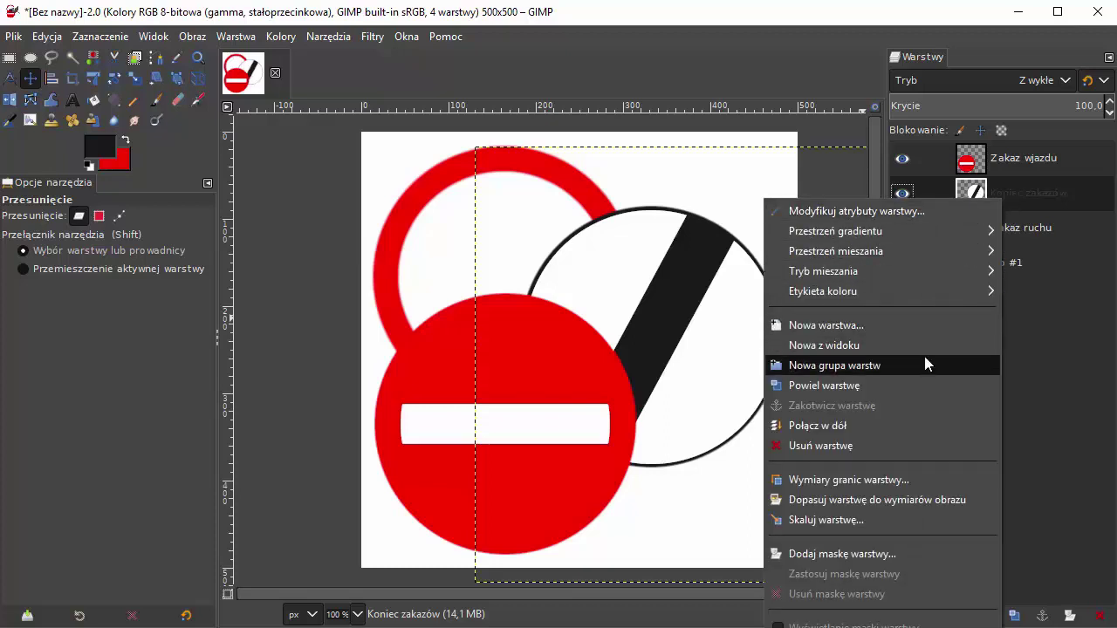
click(905, 499)
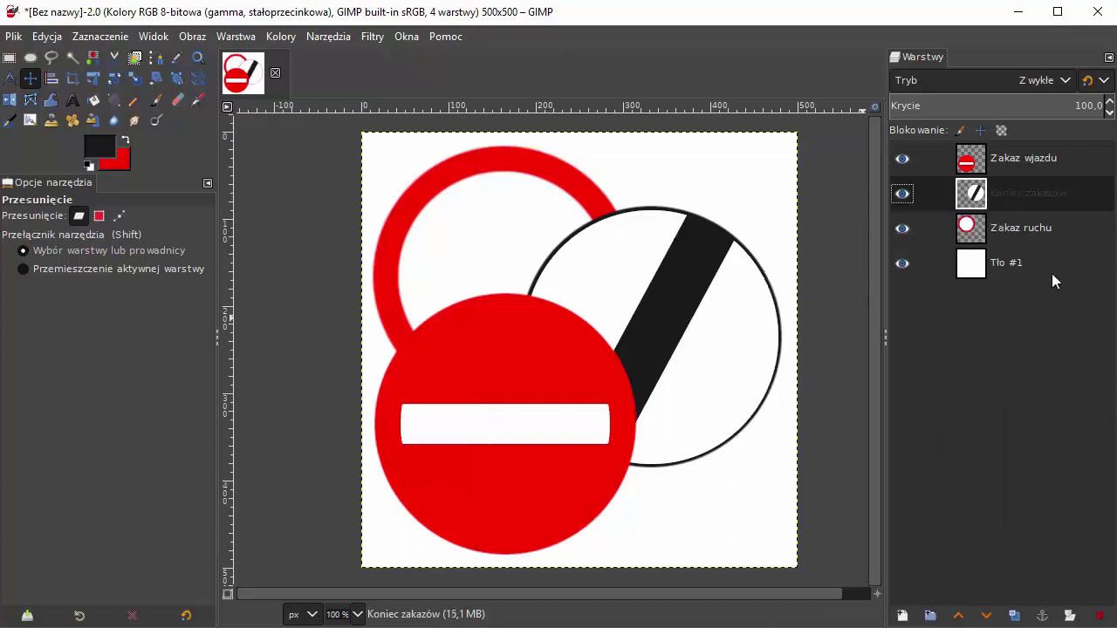
click(1017, 230)
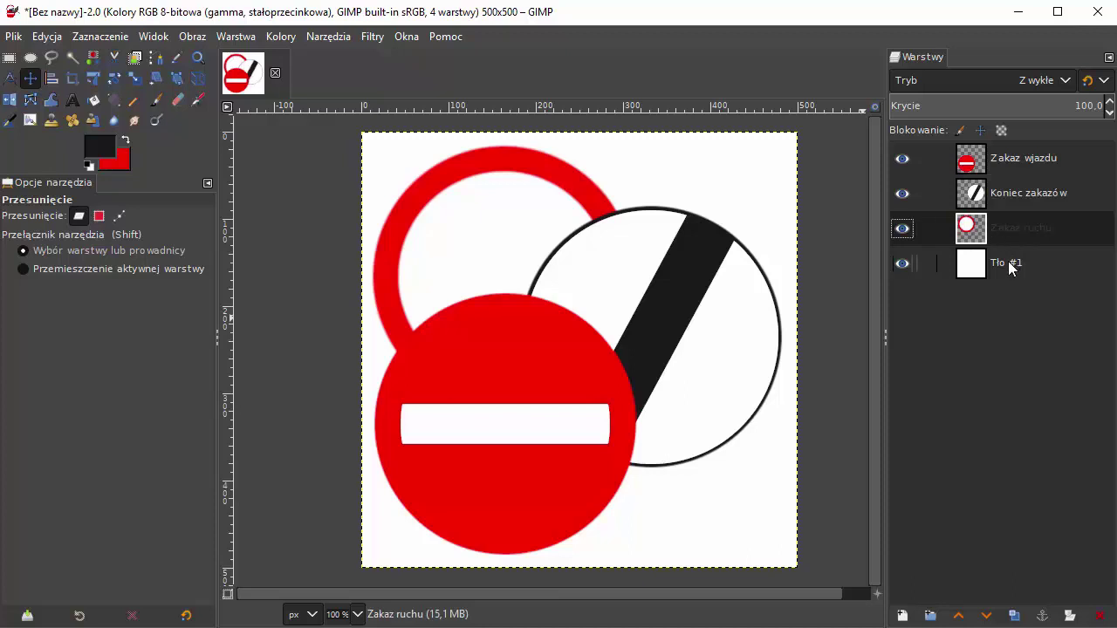
click(1008, 266)
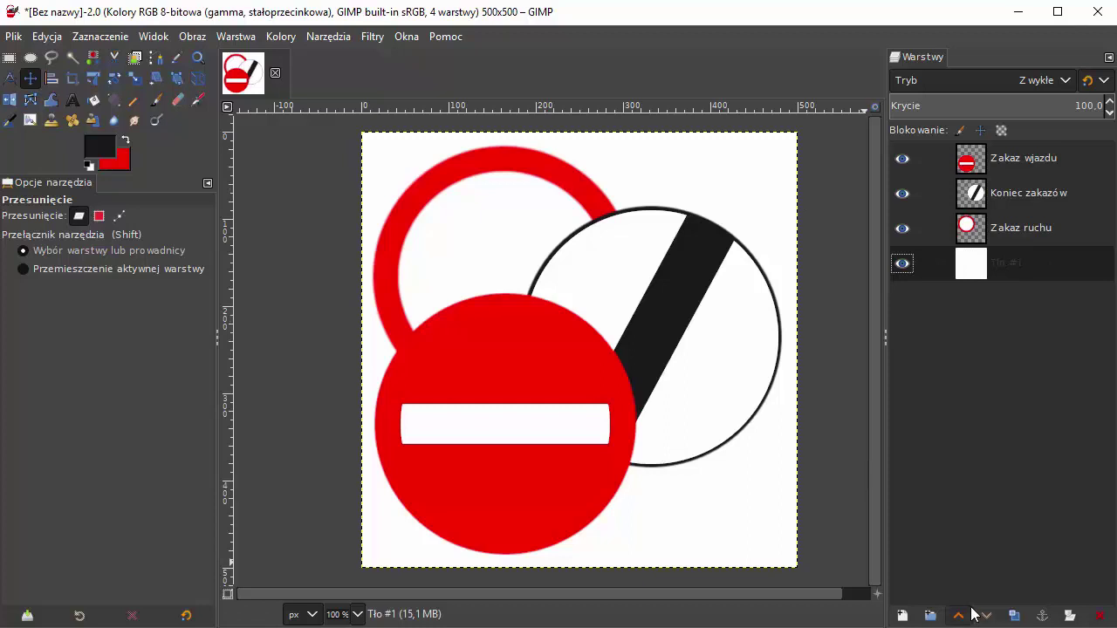
click(961, 615)
click(958, 616)
click(959, 616)
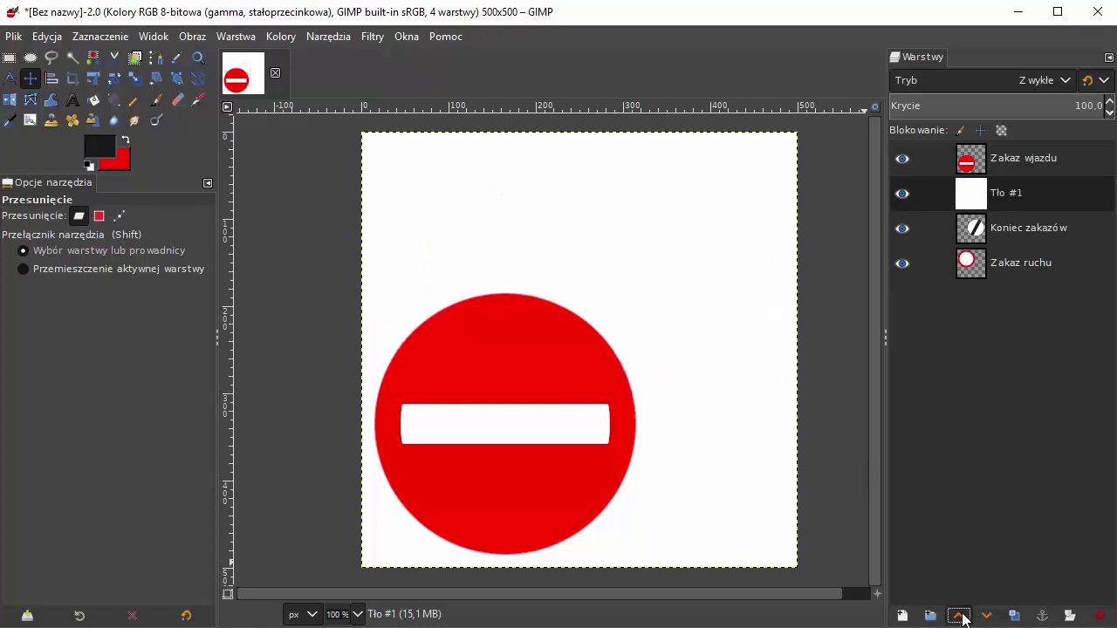
click(959, 616)
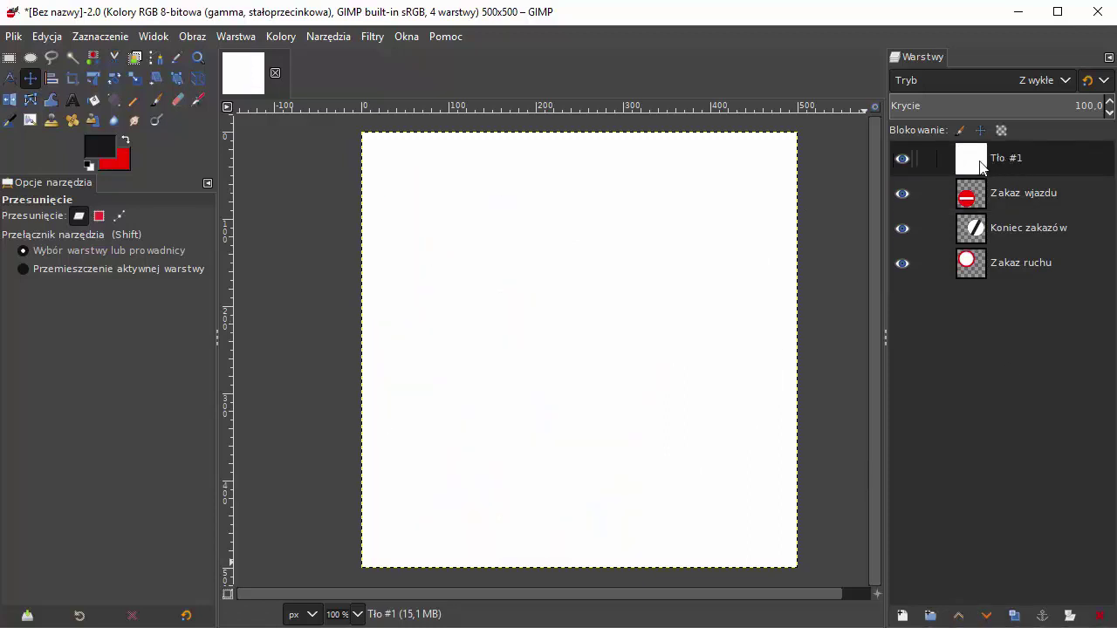
click(986, 614)
mouse_move(979, 171)
mouse_down()
mouse_move(974, 194)
mouse_move(1019, 210)
mouse_up()
click(987, 198)
drag(986, 171, 981, 192)
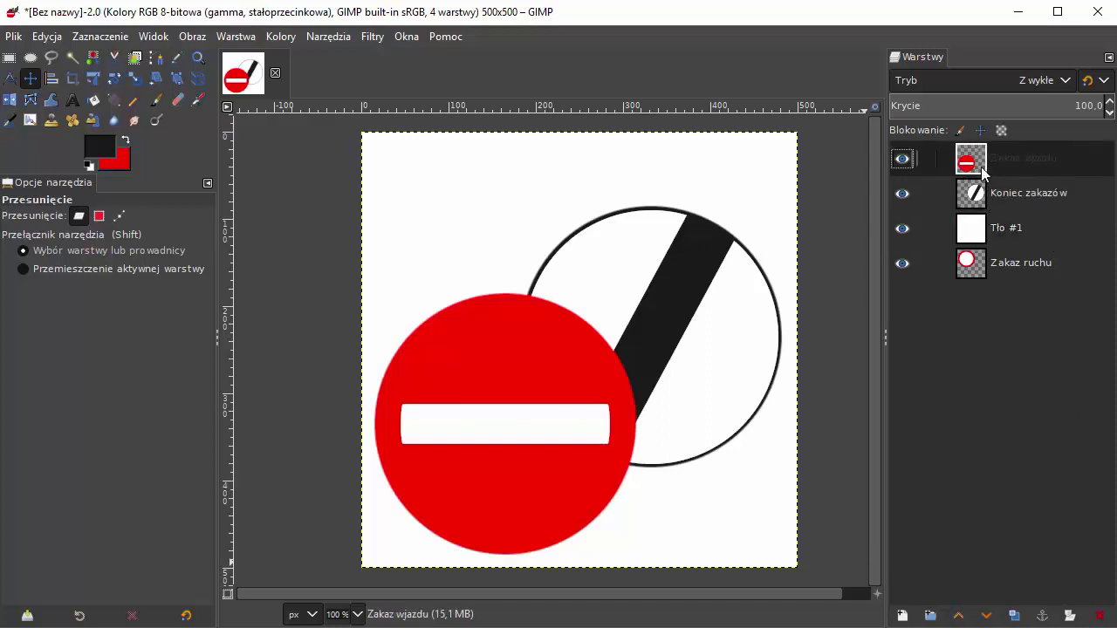
click(982, 191)
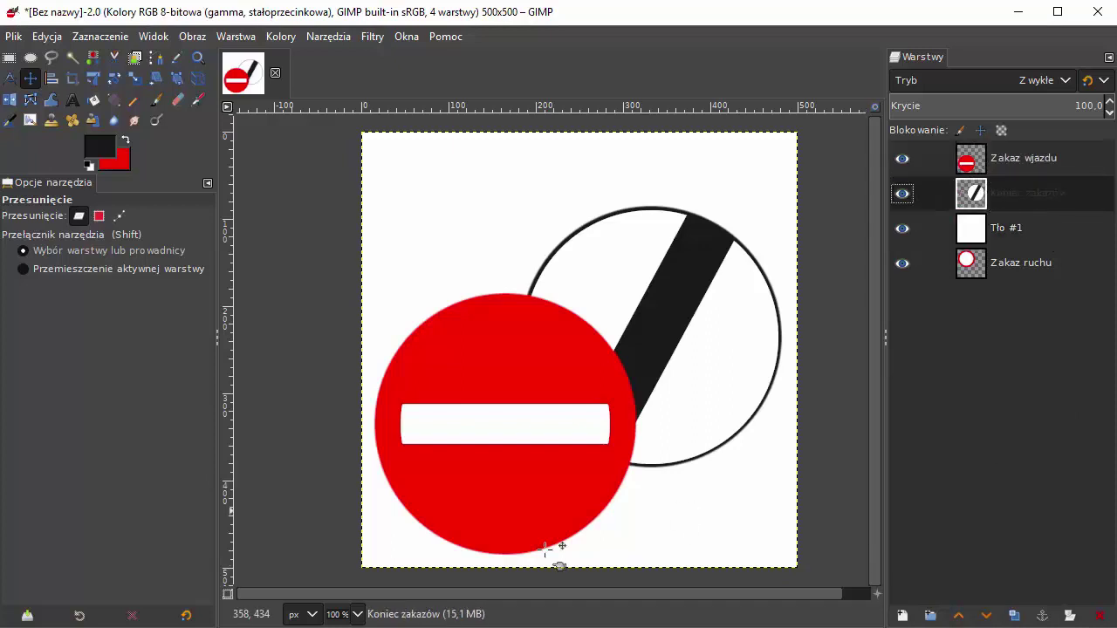
click(986, 615)
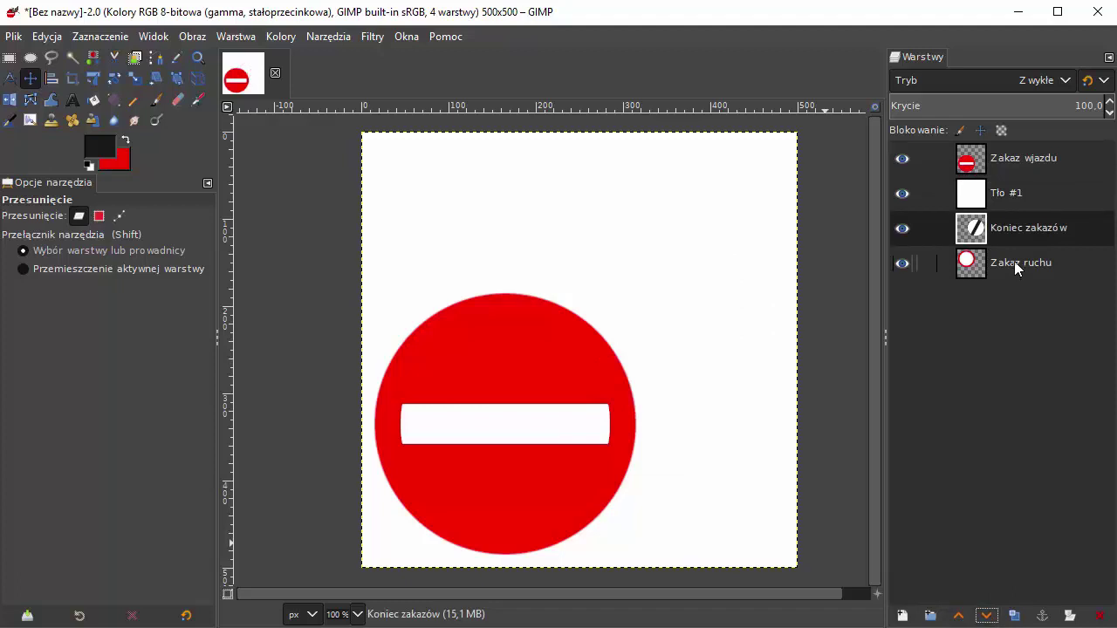
click(958, 615)
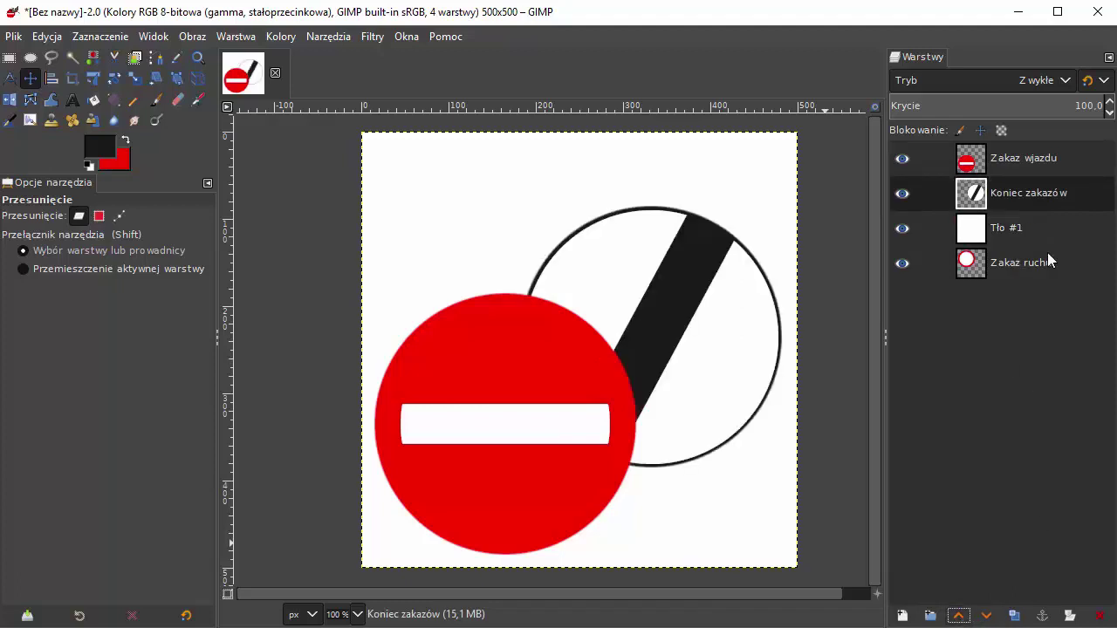
click(1020, 221)
click(987, 615)
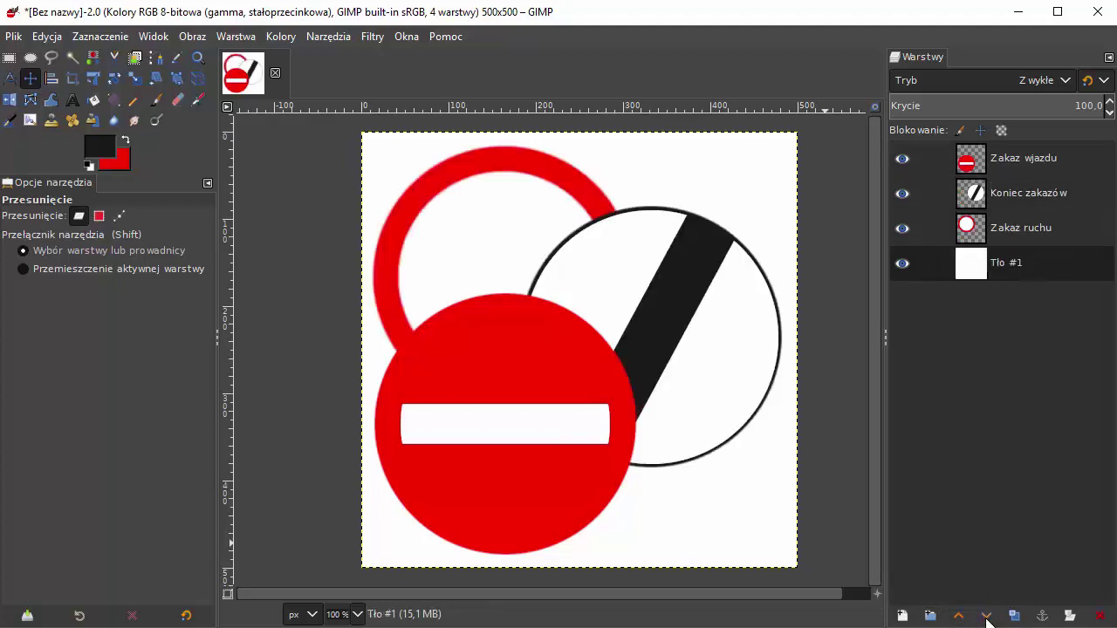
drag(1012, 266, 1016, 277)
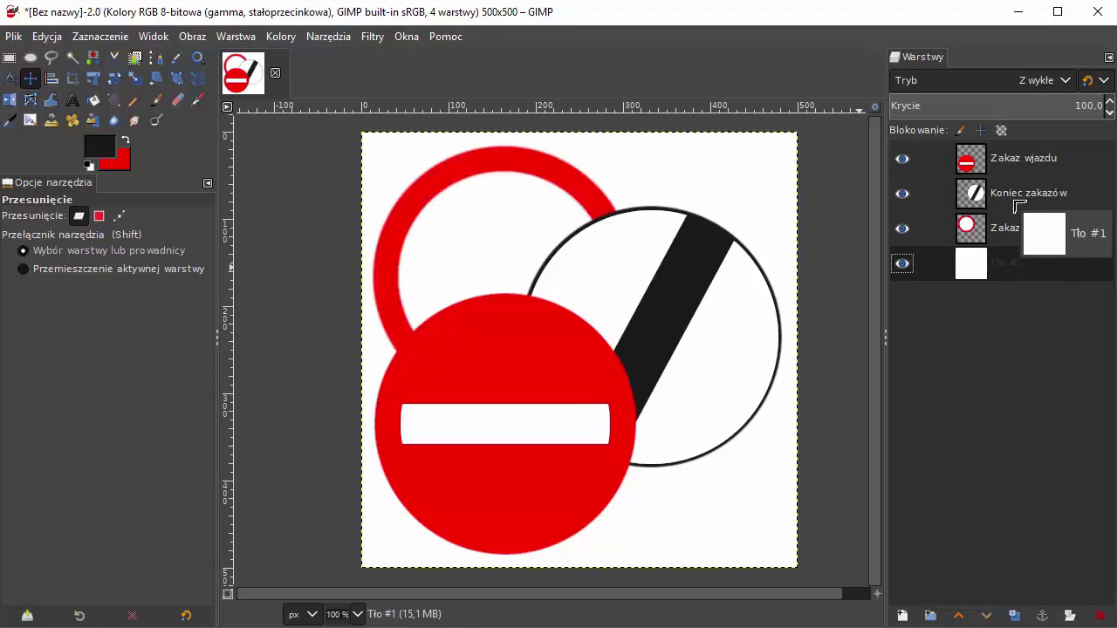